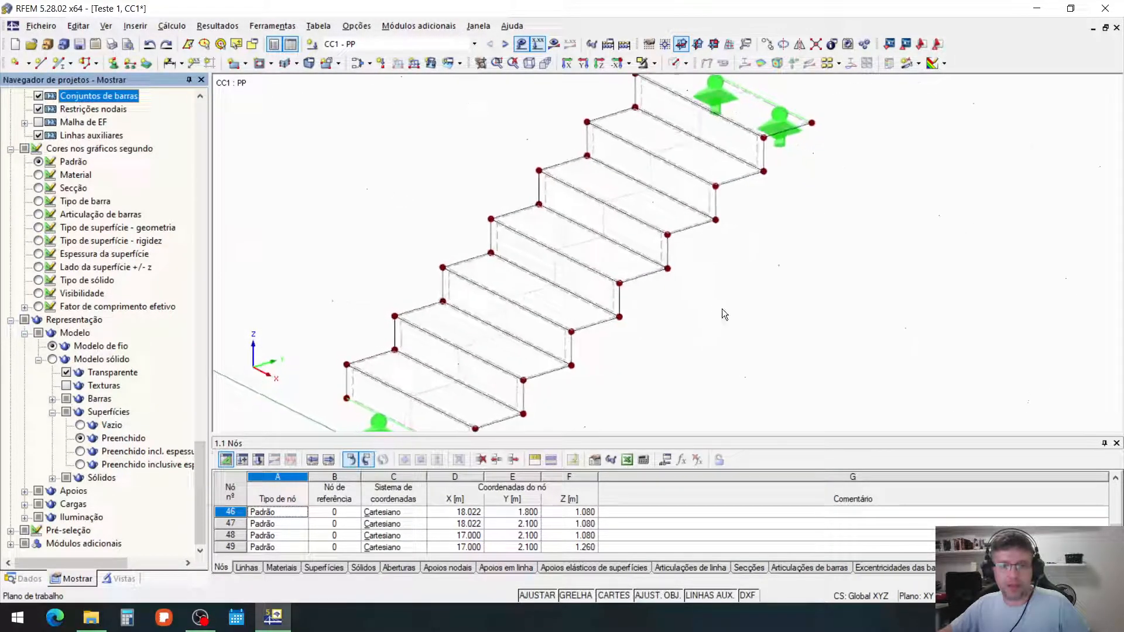
Examine the wireframe staircase model, including its treads, risers and the supports at both ends.
scroll(655, 116, "down", 1)
scroll(759, 136, "up", 2)
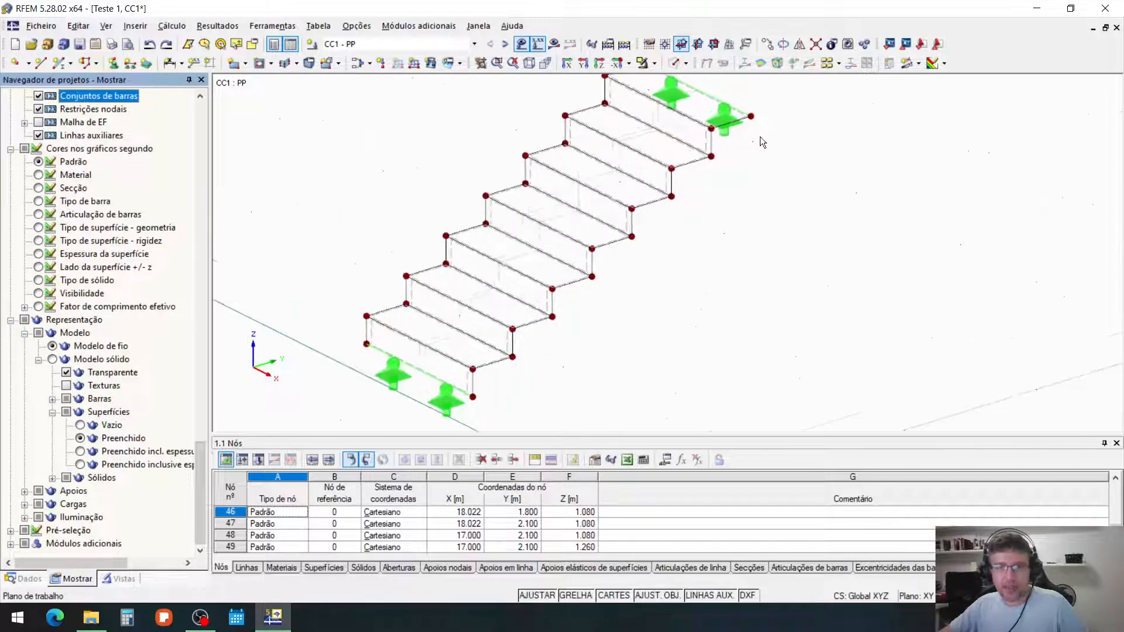
scroll(766, 146, "down", 2)
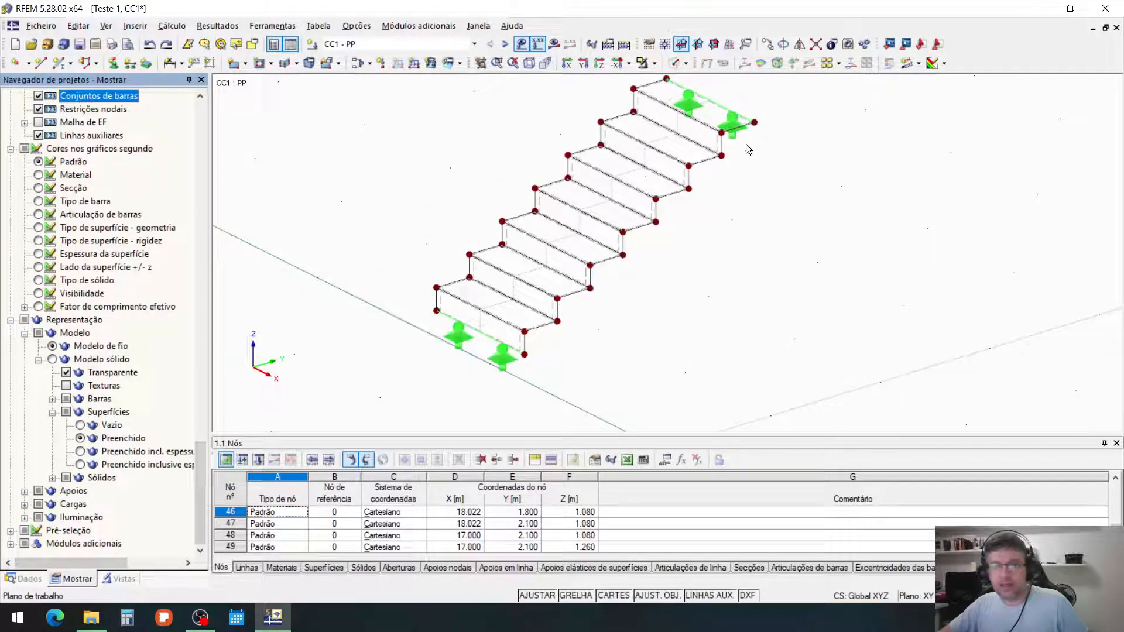
scroll(632, 137, "up", 2)
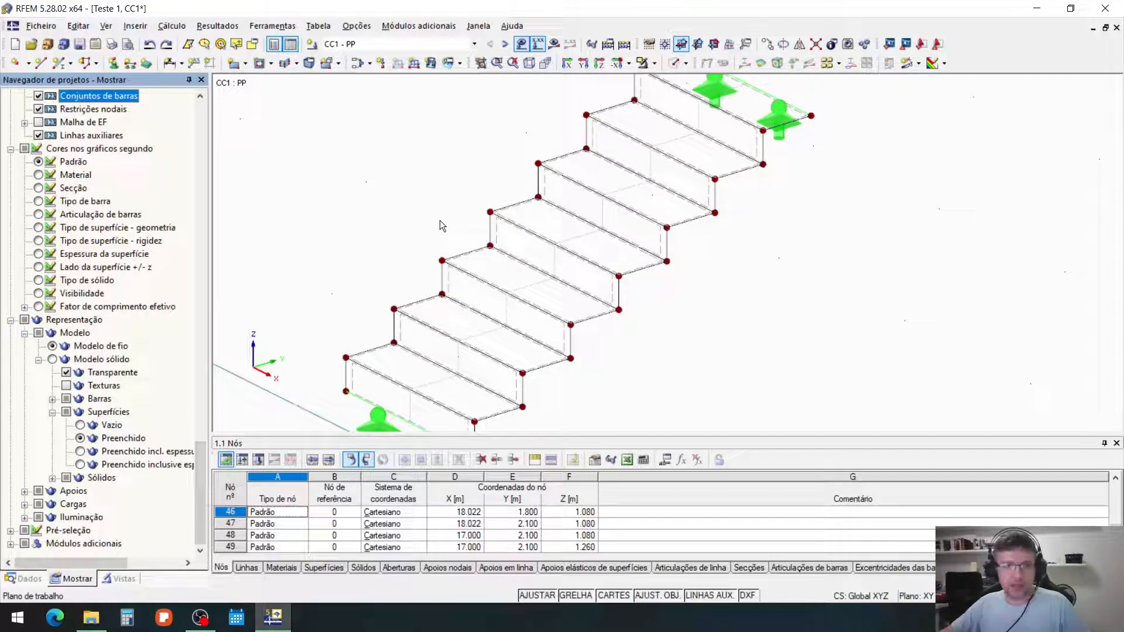
scroll(432, 201, "down", 2)
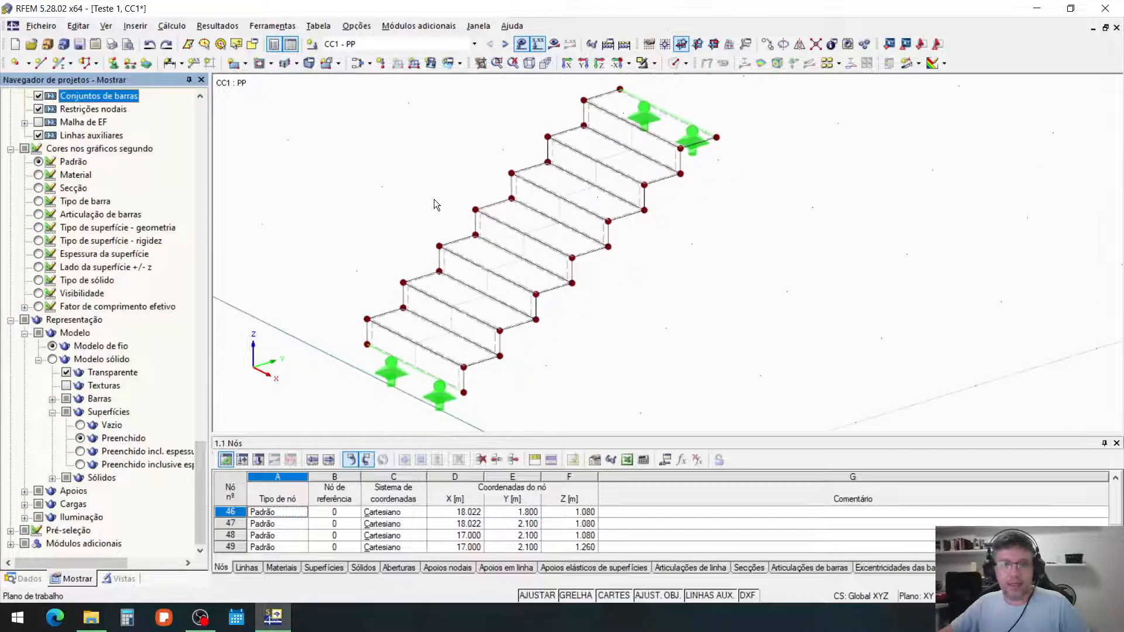
middle_click_drag(452, 153, 467, 150)
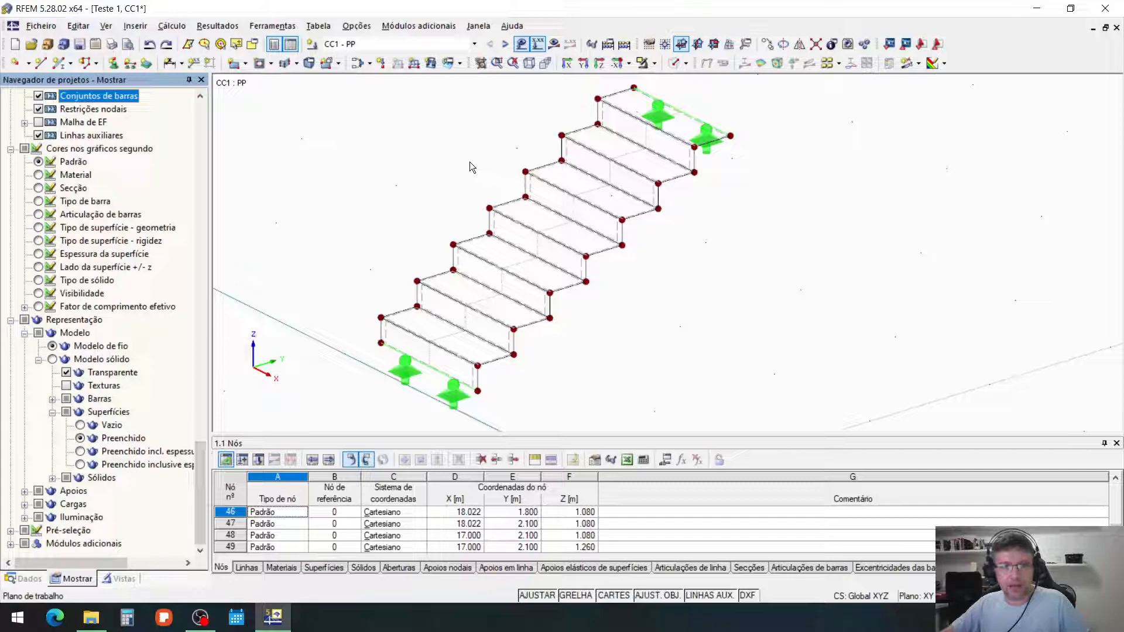
scroll(471, 158, "up", 2)
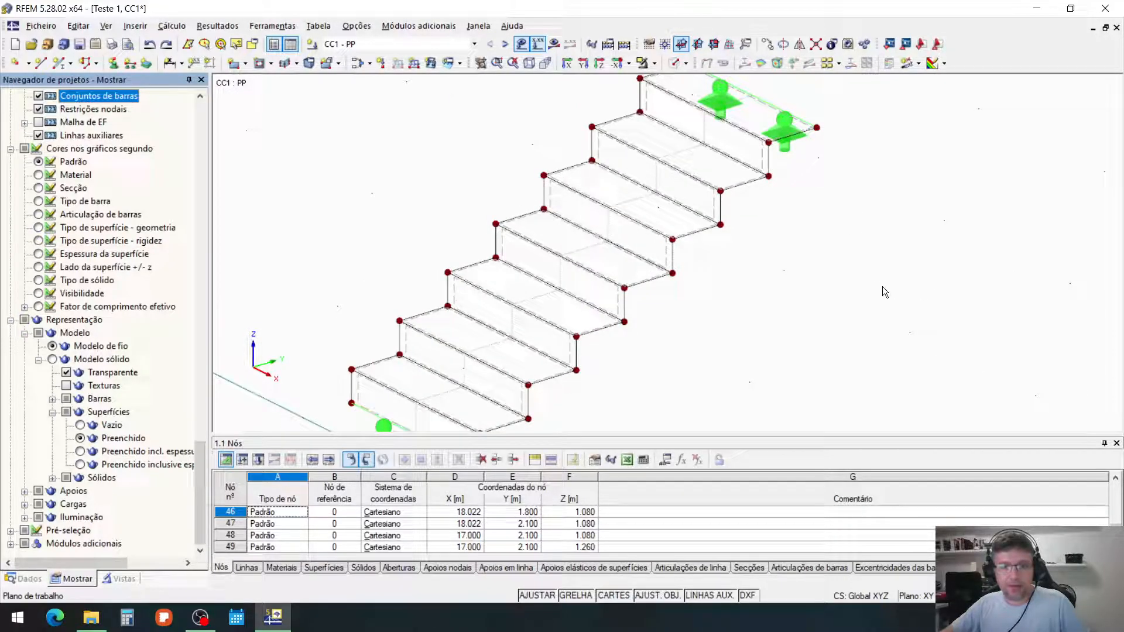
scroll(789, 270, "down", 4)
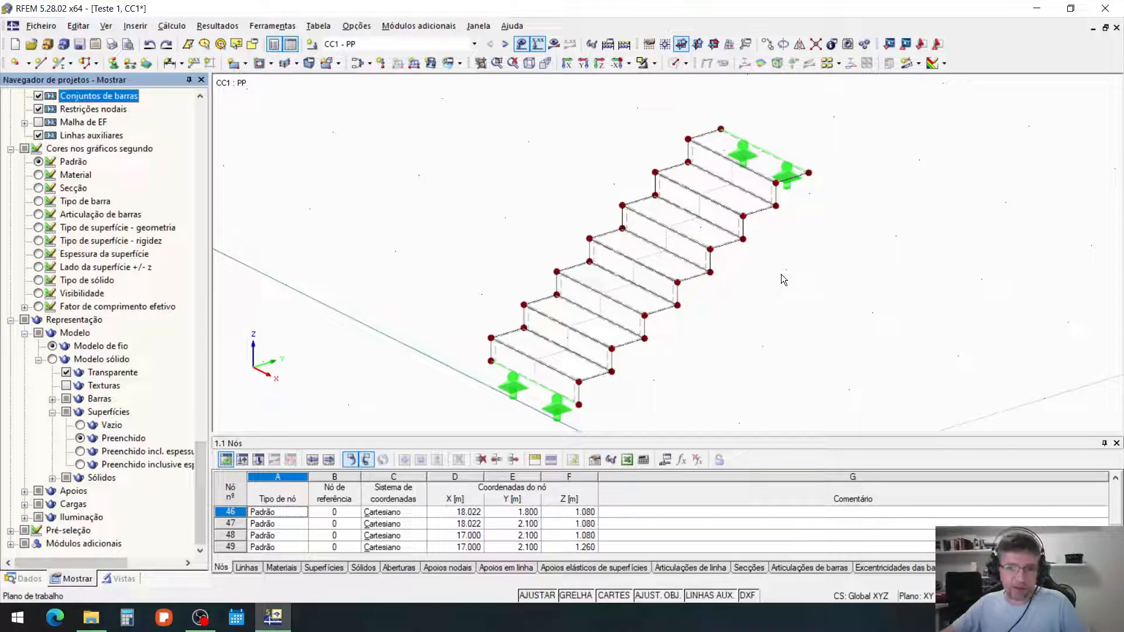
scroll(712, 257, "up", 2)
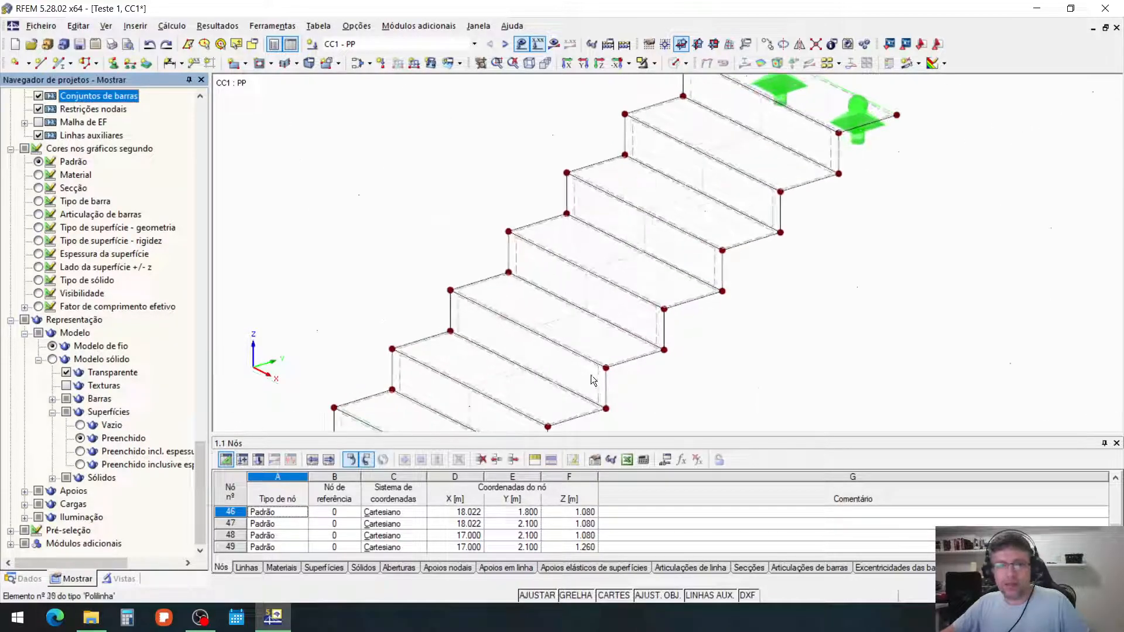
Display the staircase as a solid model with filled surfaces and inspect the treads and corner nodes up close.
scroll(584, 367, "up", 1)
left_click(674, 67)
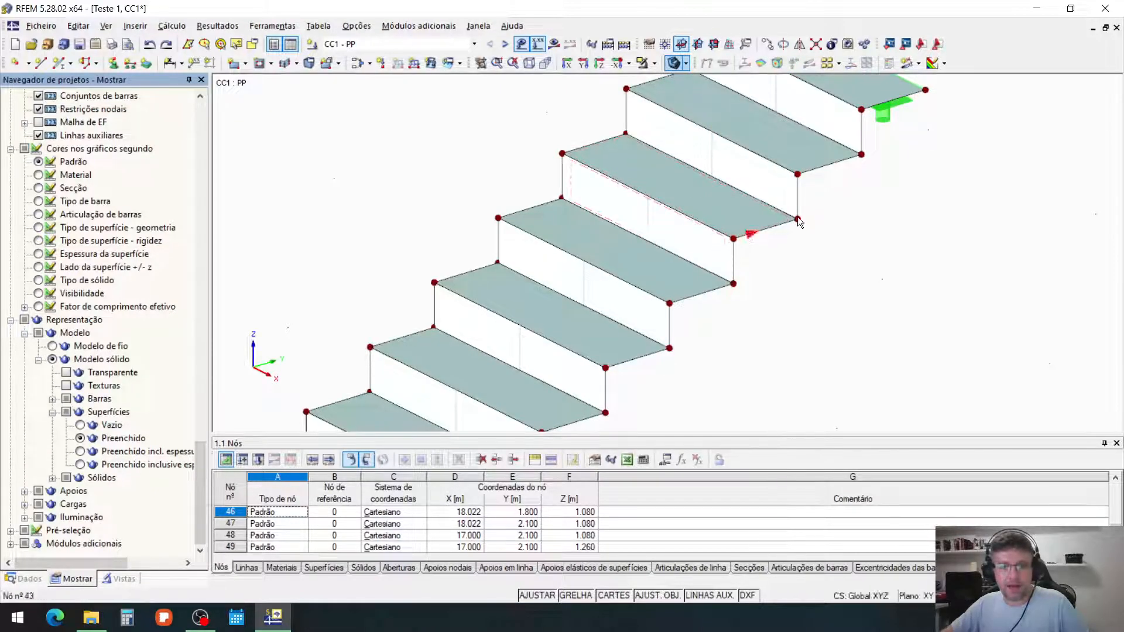
scroll(732, 252, "up", 3)
scroll(708, 319, "up", 1)
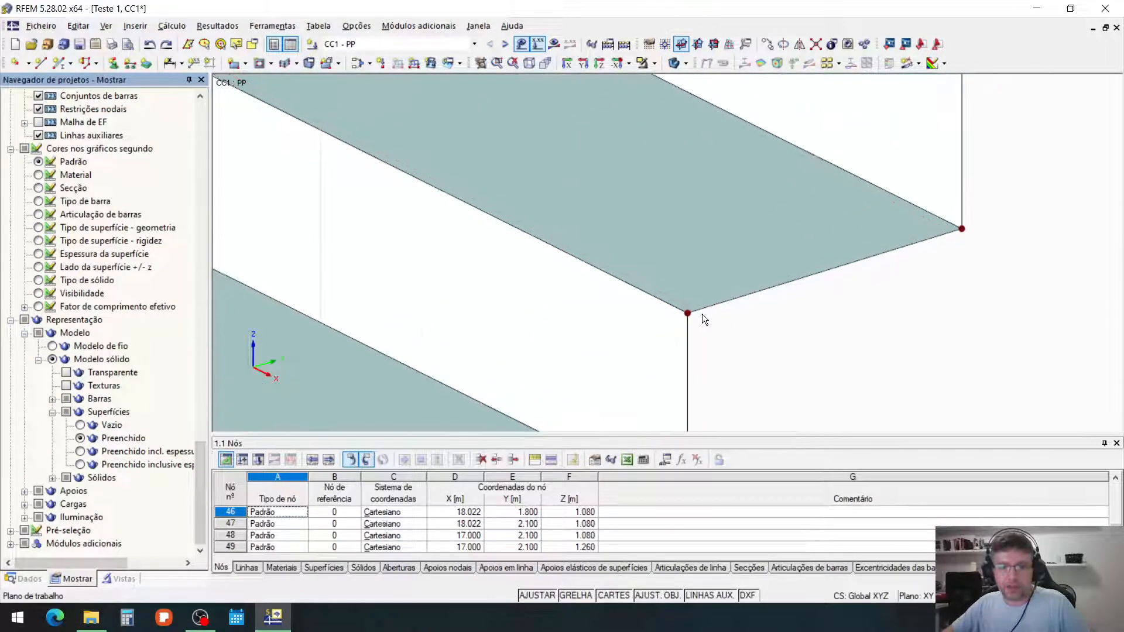
scroll(773, 208, "down", 5)
mouse_move(794, 244)
middle_mouse_down("ctrl")
mouse_move(467, 326)
mouse_move(598, 235)
mouse_move(750, 222)
mouse_move(800, 246)
mouse_move(805, 262)
middle_mouse_up("ctrl")
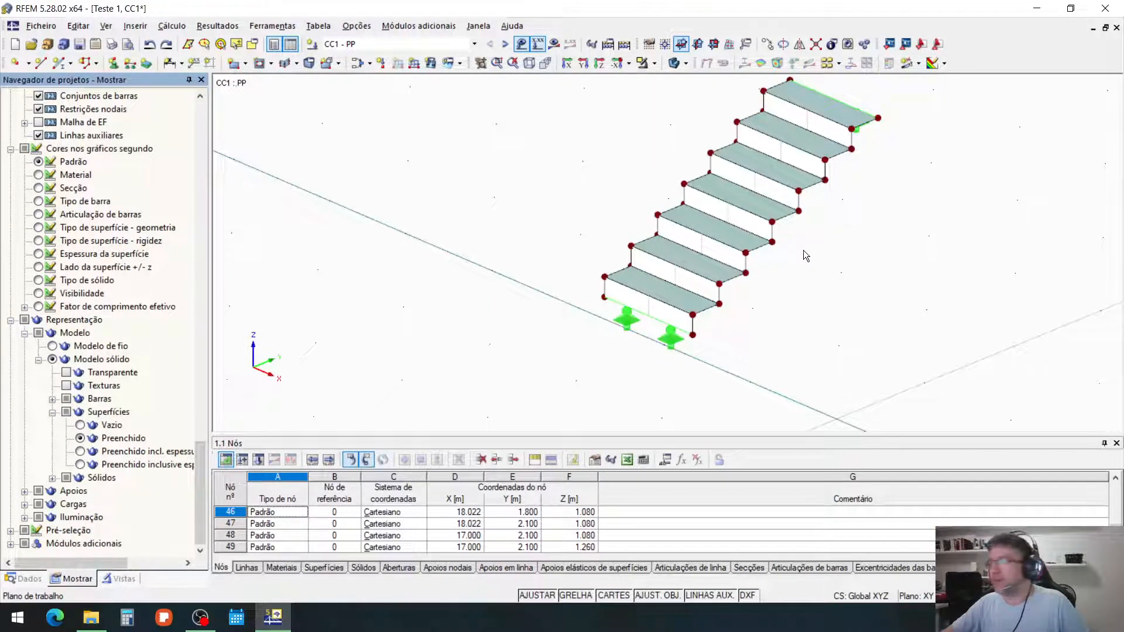
scroll(811, 246, "up", 4)
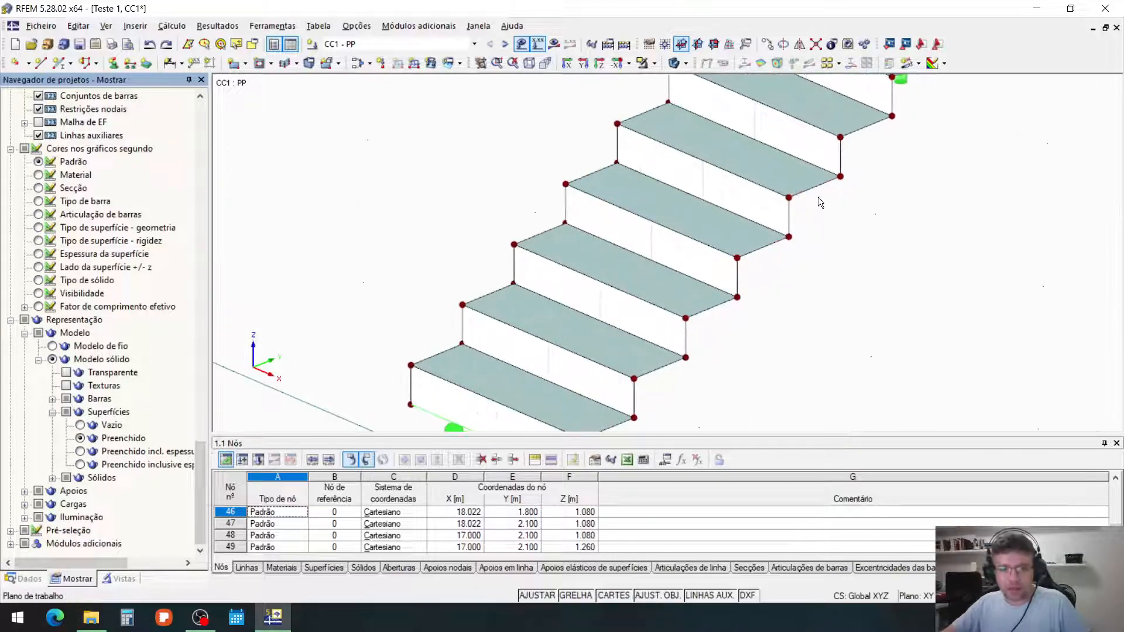
scroll(788, 234, "down", 4)
middle_click_drag(788, 235, 581, 257, "ctrl")
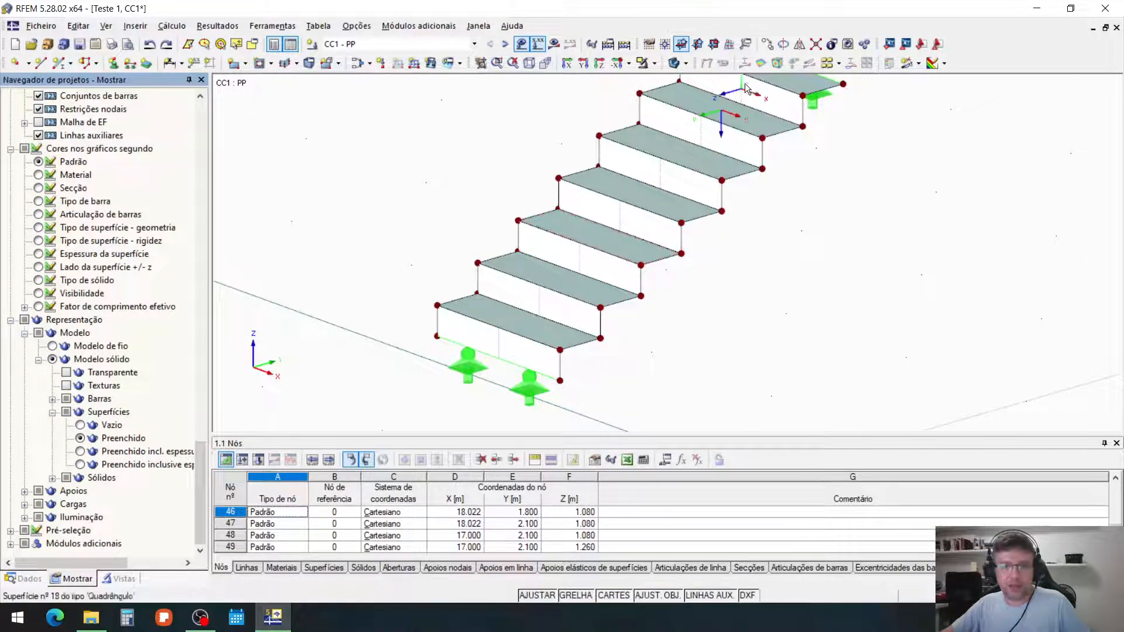
Calculate load case CC1 - PP and show its results as colour contours on the stair surfaces.
left_click(554, 44)
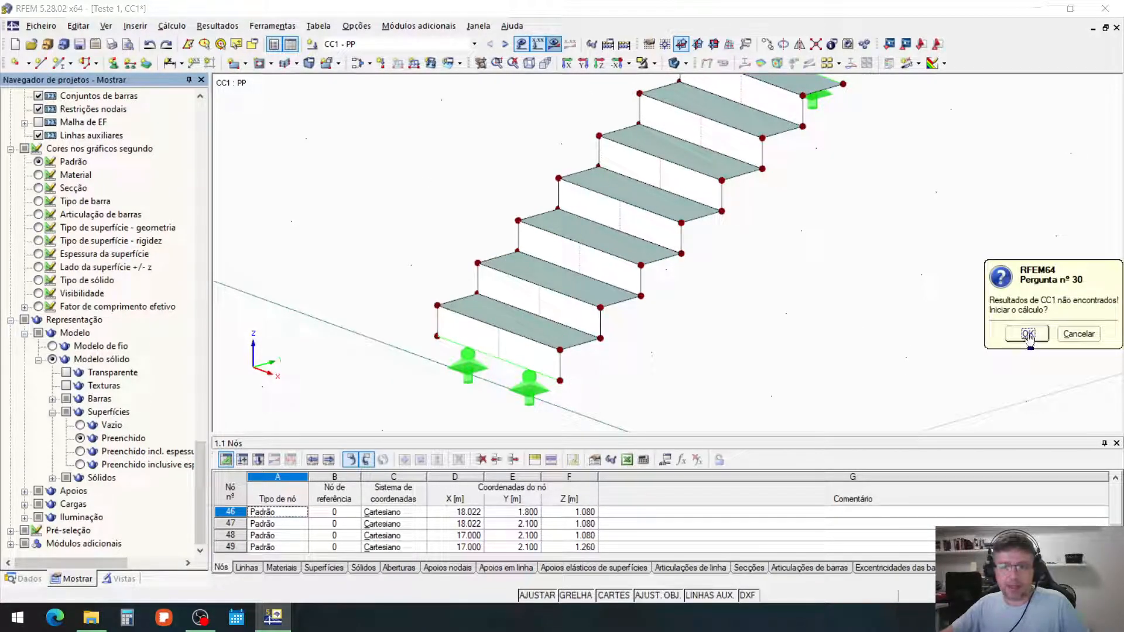
left_click(1027, 334)
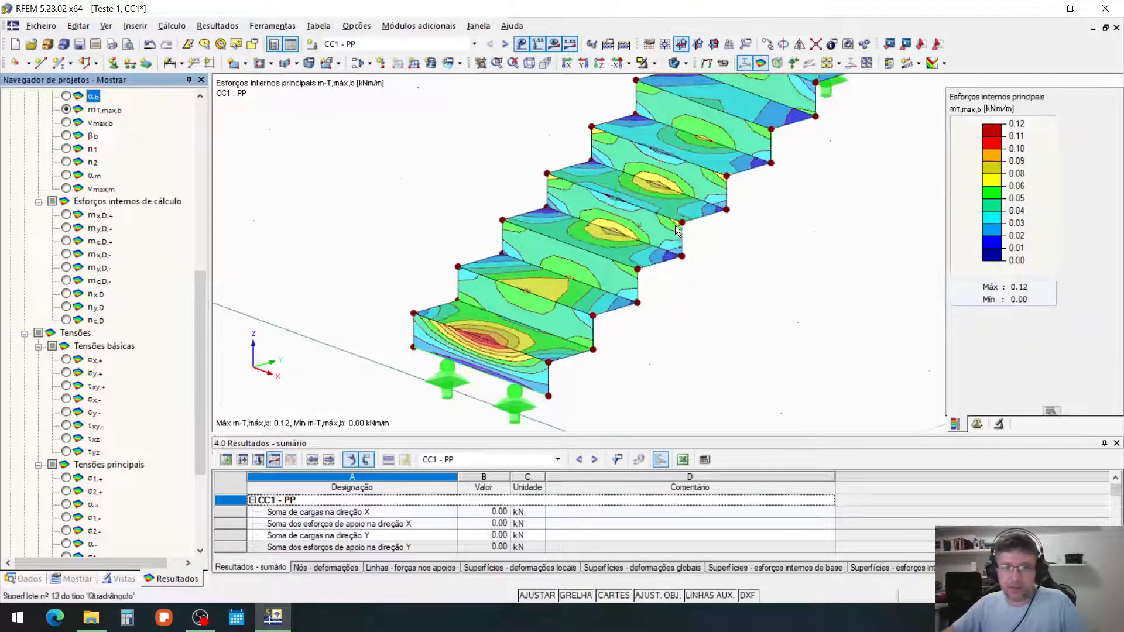
scroll(676, 227, "up", 5)
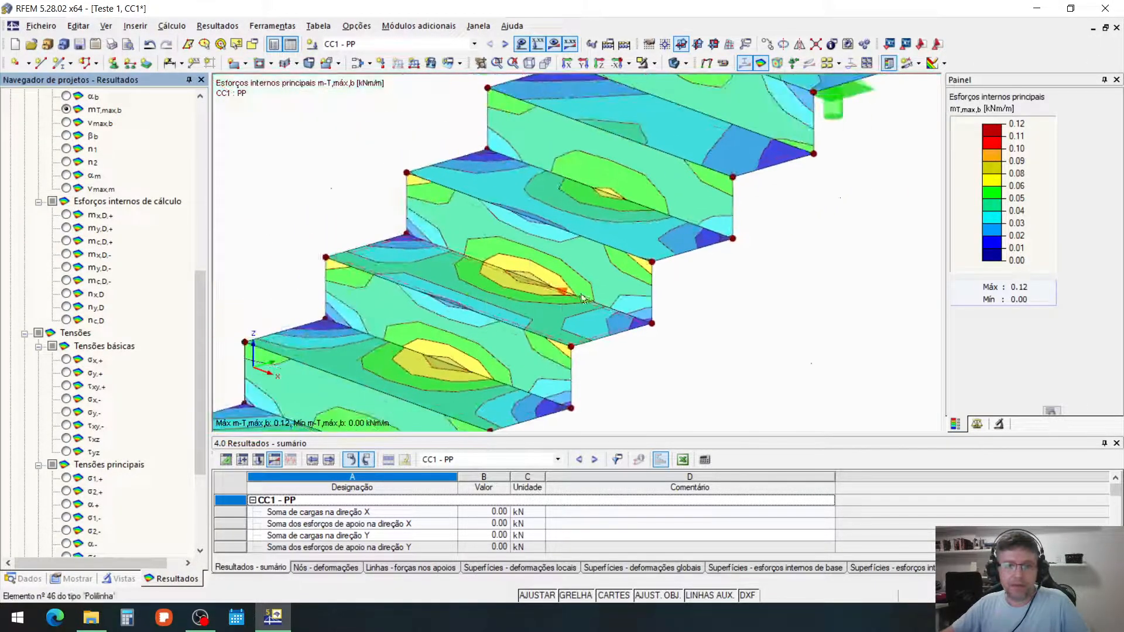
scroll(647, 264, "down", 6)
scroll(655, 251, "up", 5)
middle_click_drag(567, 276, 632, 226, "ctrl")
View the basic surface stresses σx,+, τxy,+ and σx,- on the staircase.
left_click(66, 362)
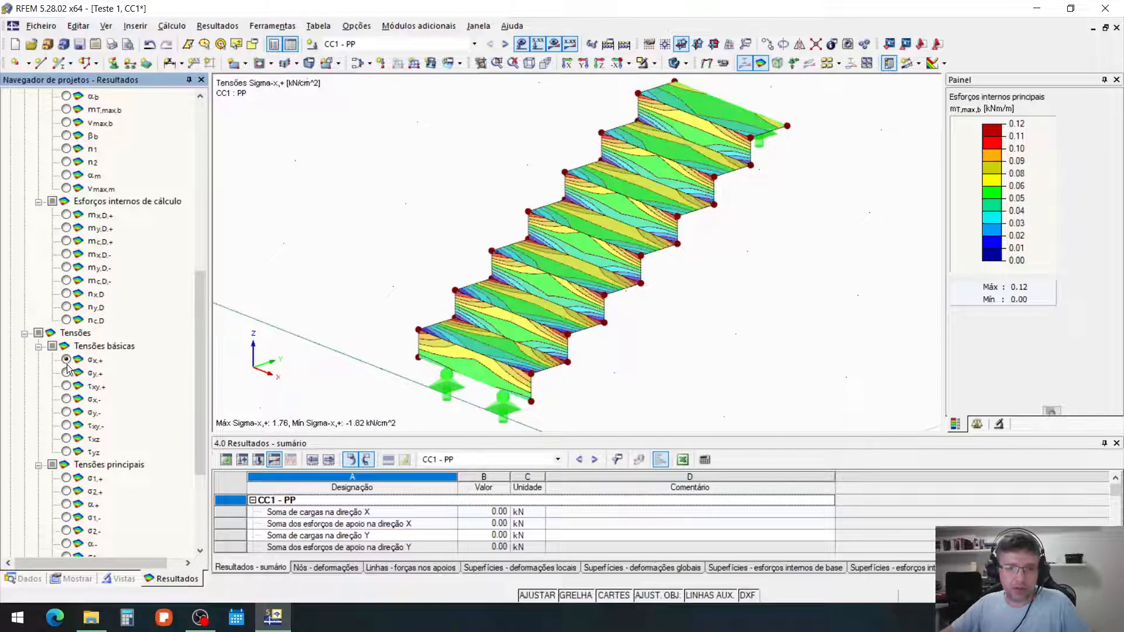
left_click(67, 386)
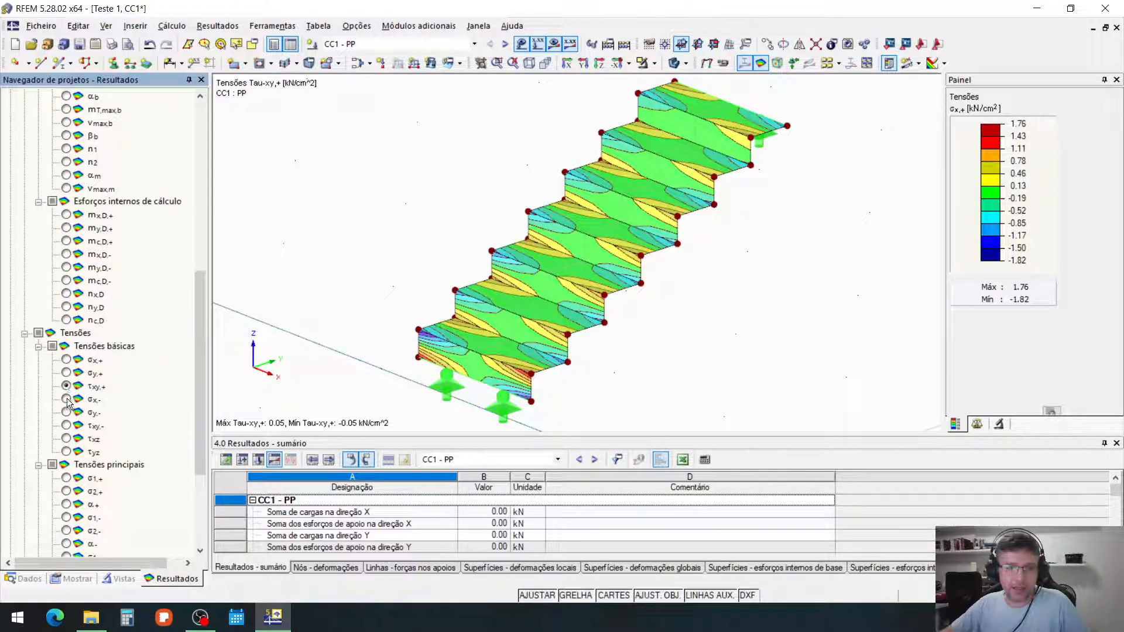
left_click(67, 400)
View the principal internal force direction βb and the base bending moment mx on the stair surfaces.
scroll(76, 225, "up", 2)
left_click(67, 215)
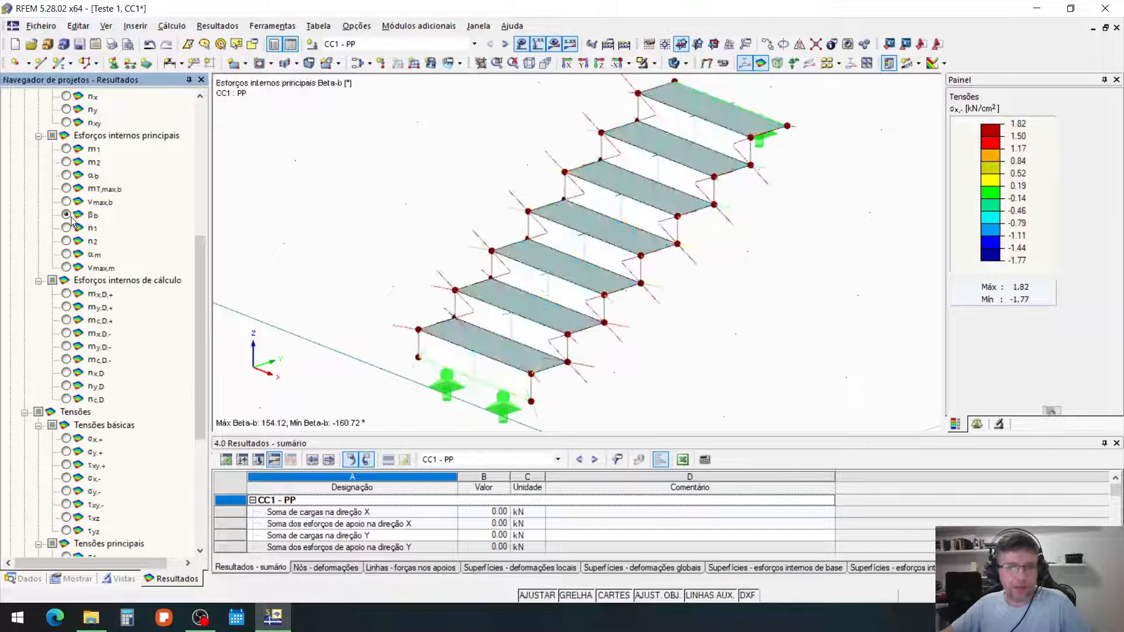
scroll(77, 276, "up", 6)
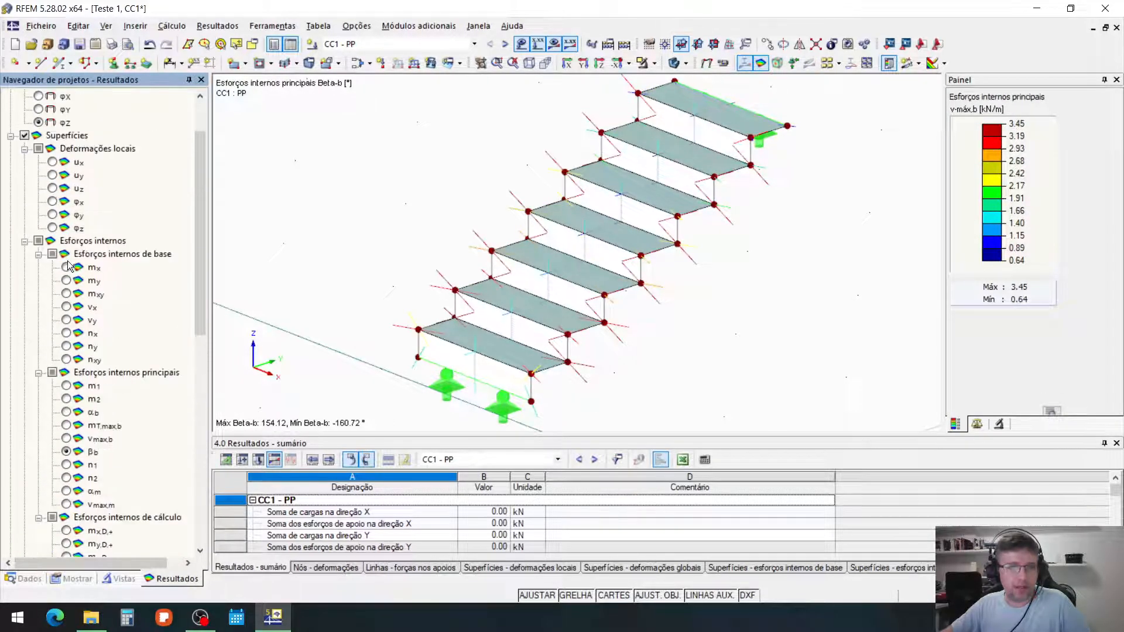
left_click(68, 269)
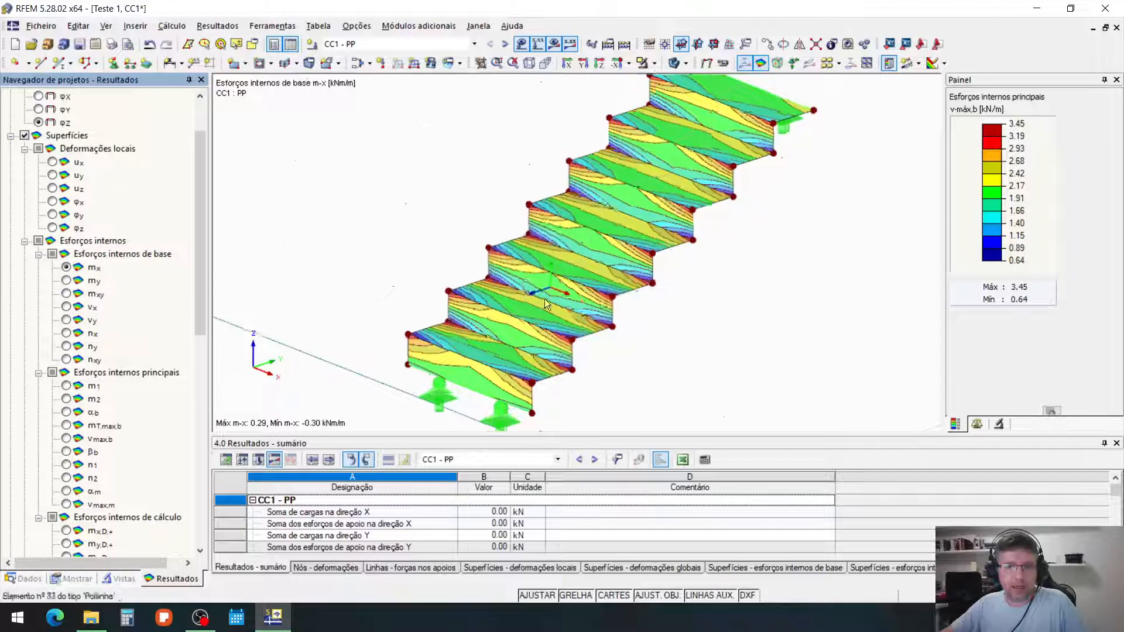
View the principal stress results σ1,+, σ2,+ and α+ on the stair surfaces.
scroll(75, 326, "down", 11)
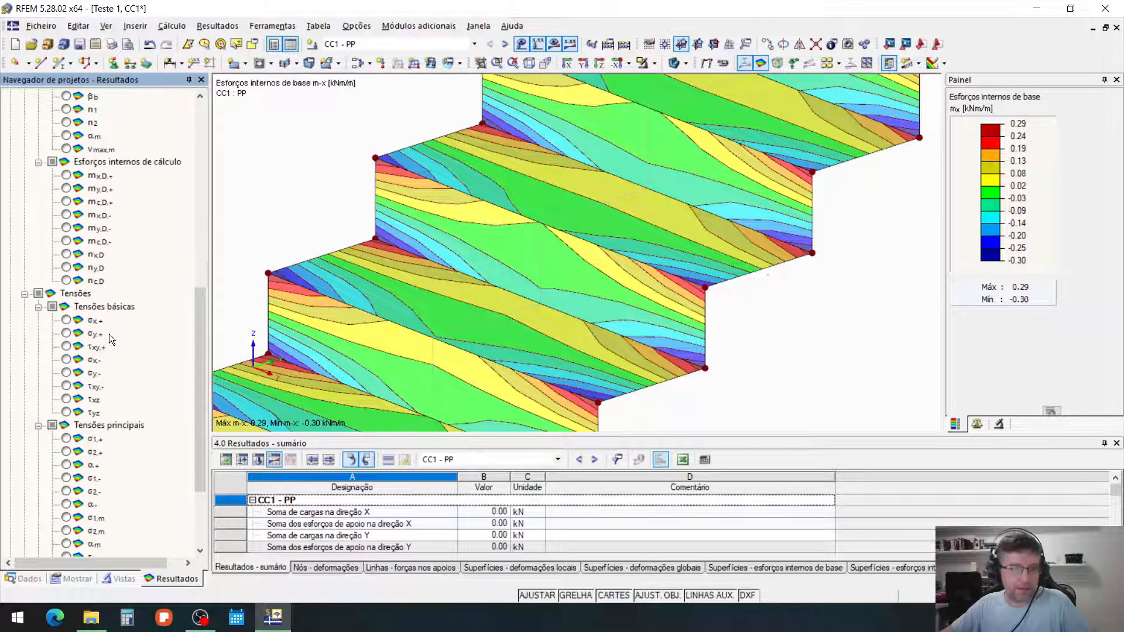
left_click(67, 361)
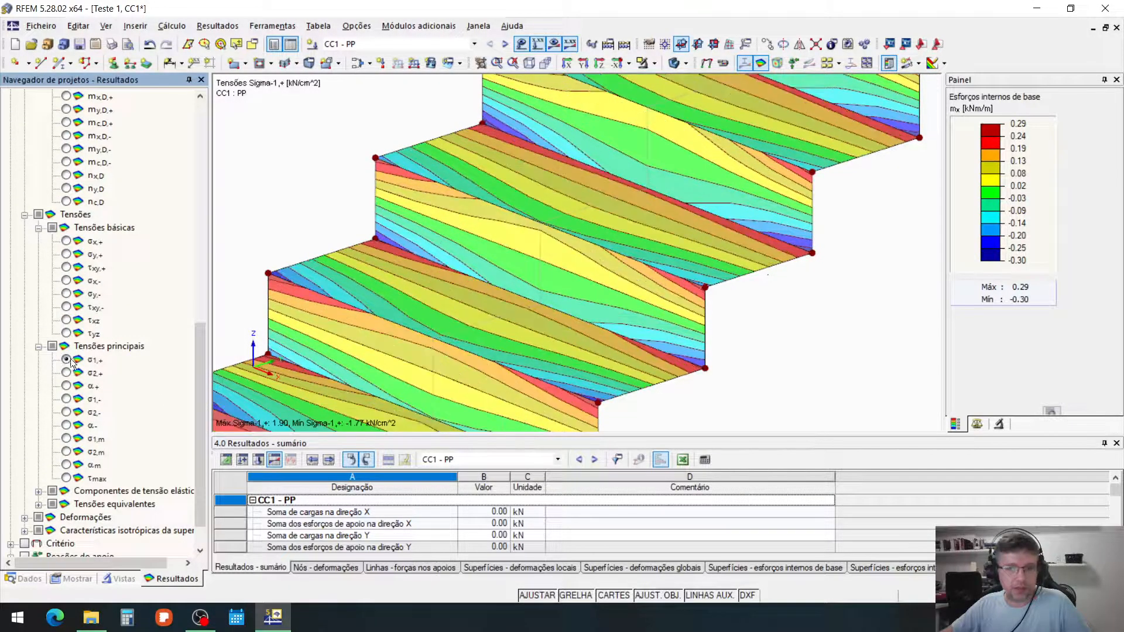
left_click(67, 374)
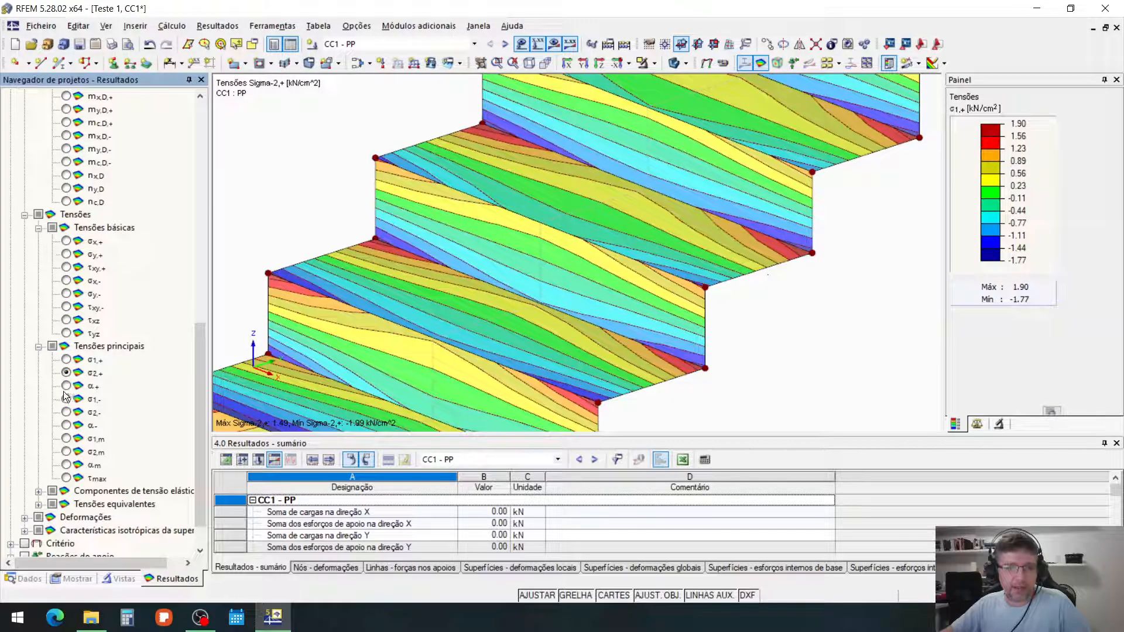
left_click(66, 386)
Switch the basic stress display from σx,+ to τxy,+ and inspect its contours on the treads and risers down to the lower support.
left_click(66, 242)
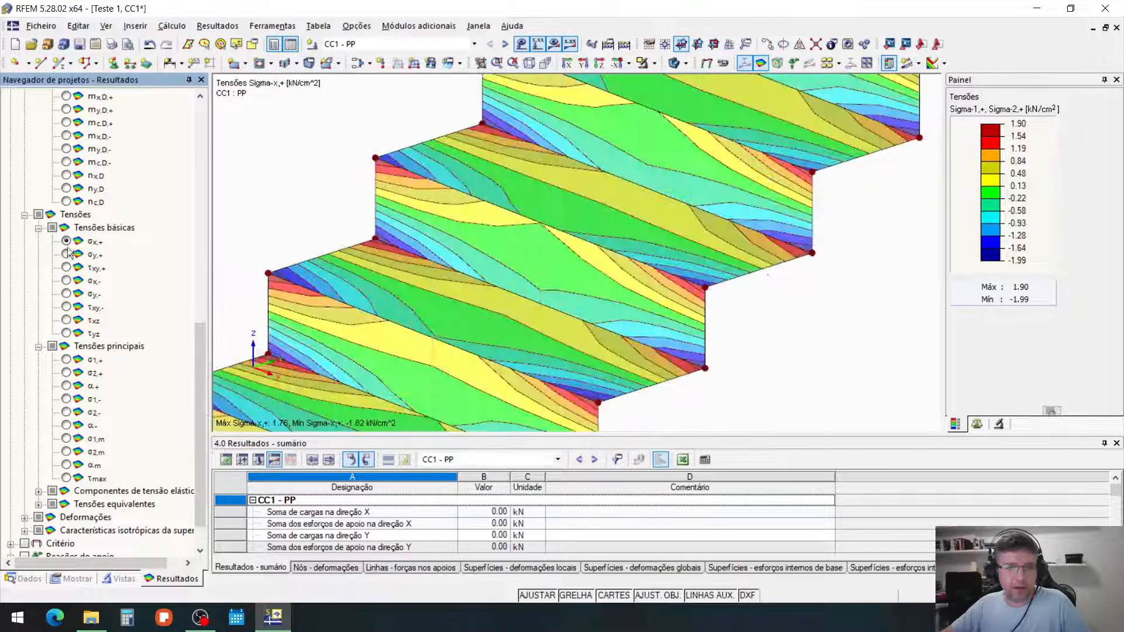
left_click(66, 268)
scroll(629, 241, "down", 9)
scroll(650, 230, "up", 5)
mouse_move(712, 276)
middle_mouse_down("ctrl")
mouse_move(717, 296)
mouse_move(371, 251)
mouse_move(341, 194)
mouse_move(296, 188)
mouse_move(686, 229)
mouse_move(693, 271)
middle_mouse_up("ctrl")
scroll(429, 331, "up", 3)
scroll(433, 327, "up", 5)
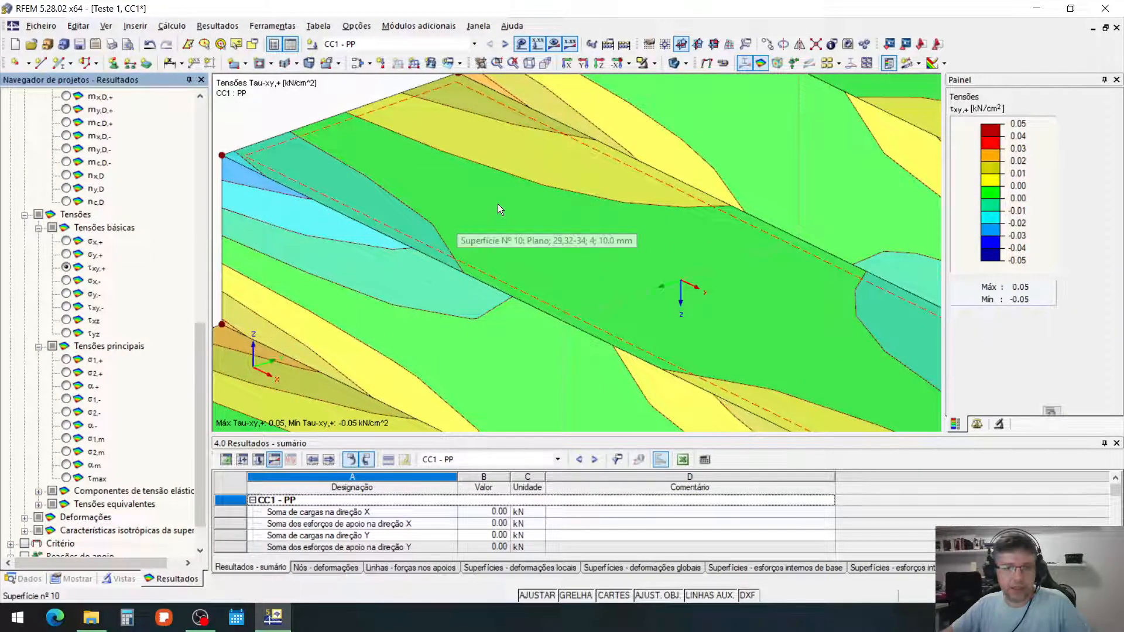
scroll(498, 205, "down", 1)
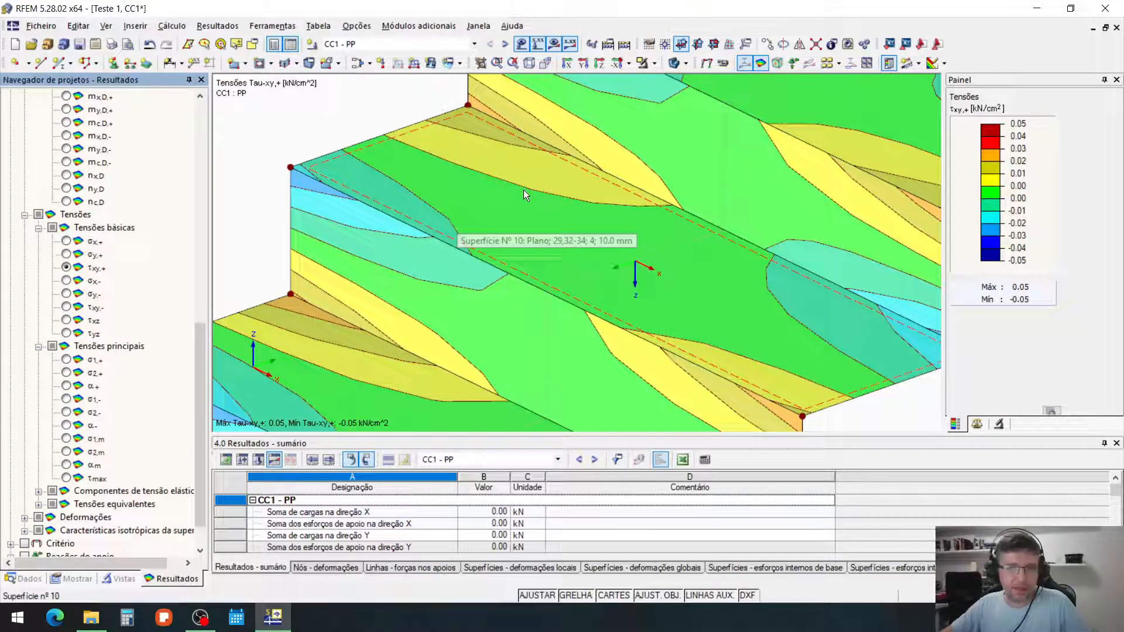
scroll(529, 190, "down", 2)
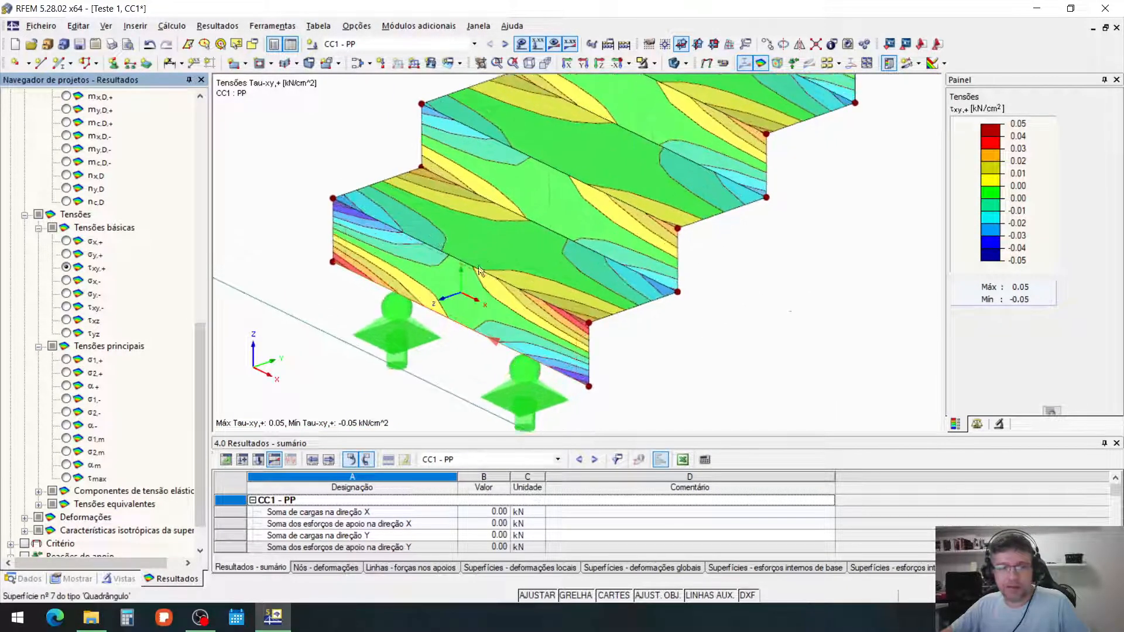
left_click(518, 254)
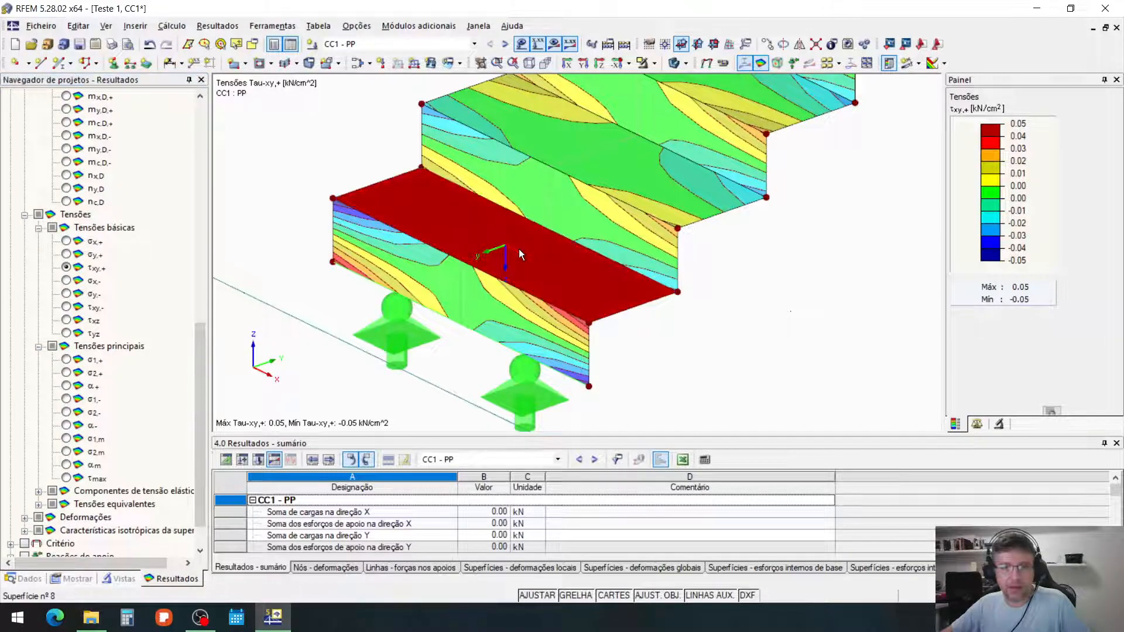
right_click(534, 246)
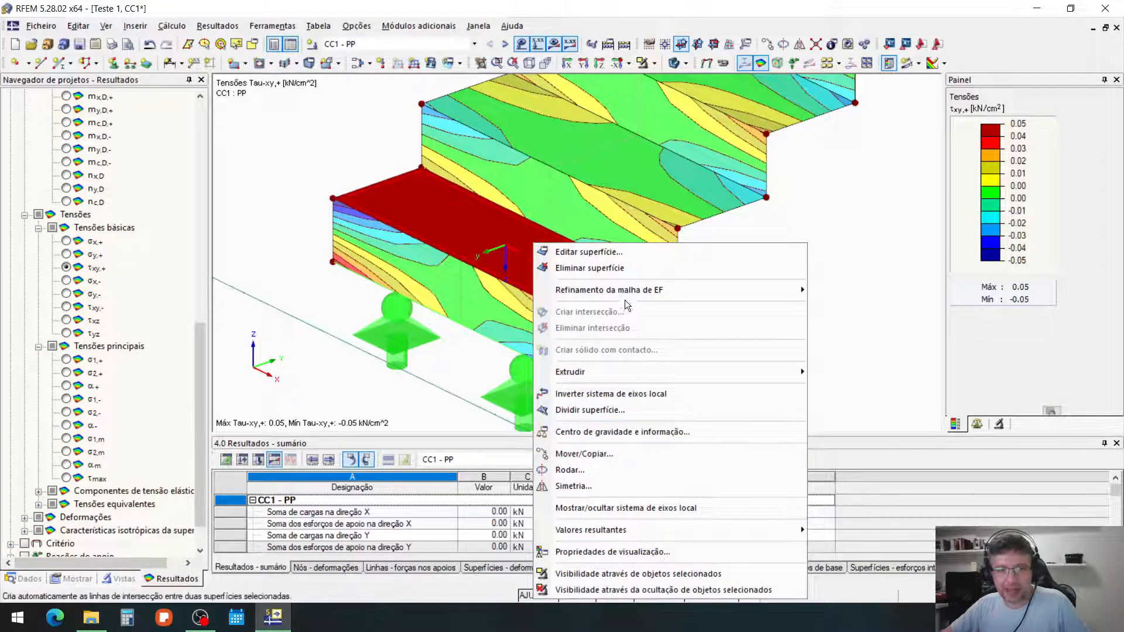
mouse_move(640, 296)
left_click(878, 309)
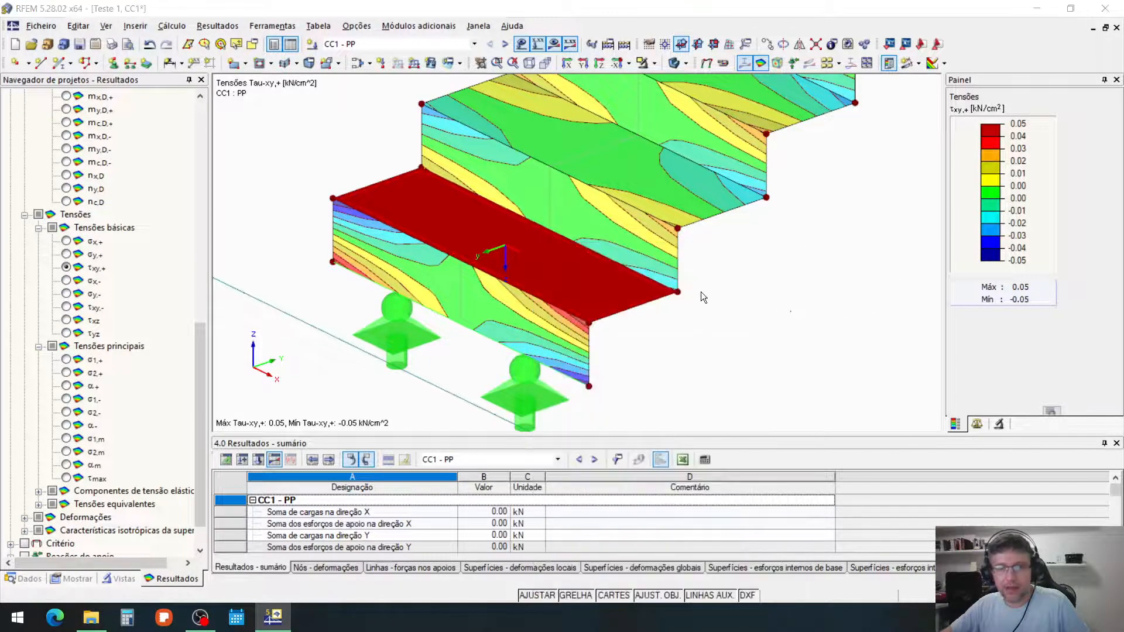
left_click(603, 358)
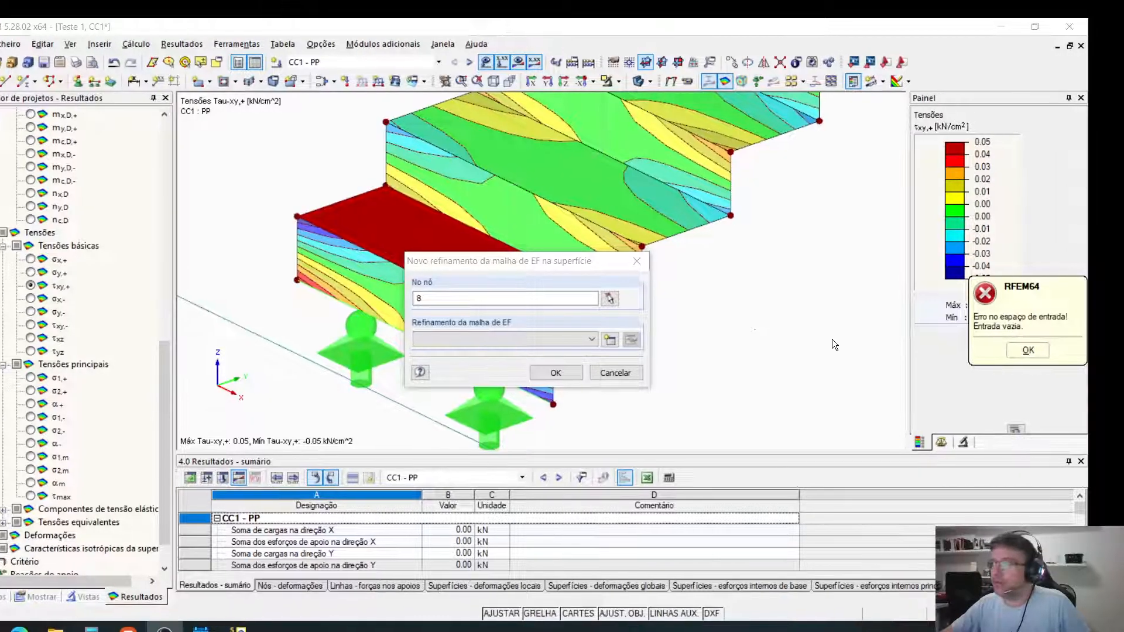
left_click(1028, 350)
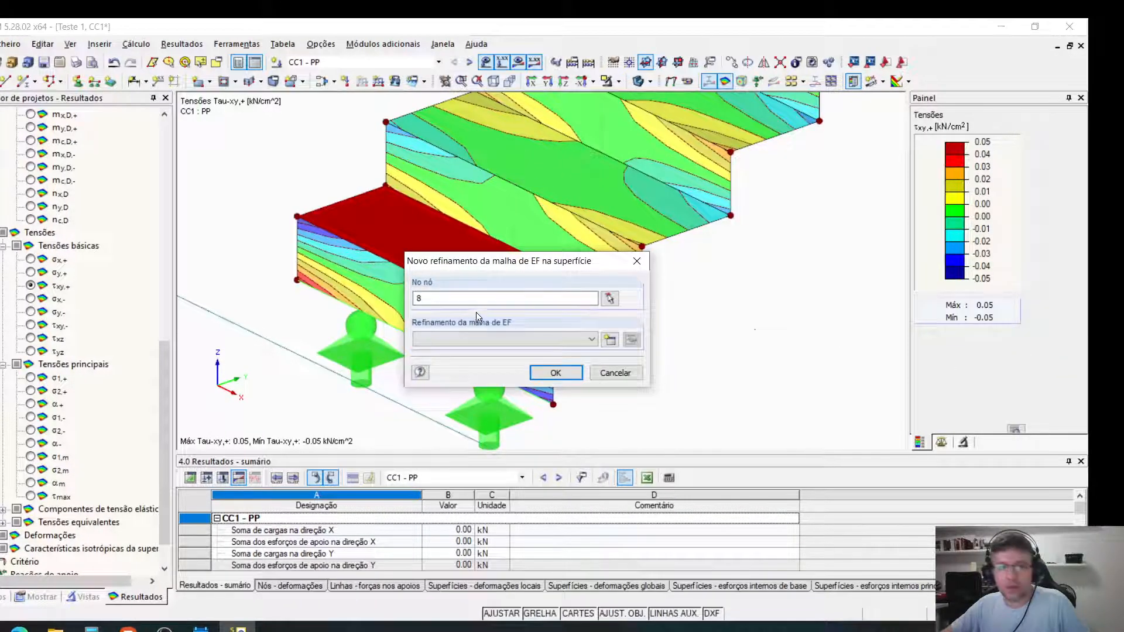
left_click(599, 372)
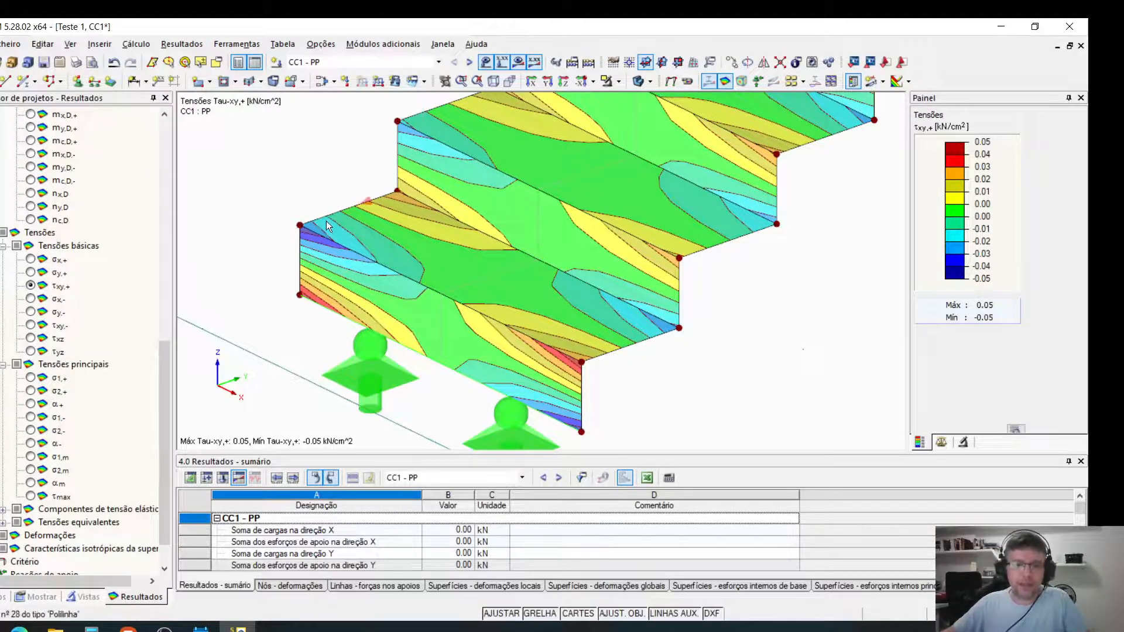
scroll(350, 226, "down", 5)
middle_click_drag(438, 315, 555, 356)
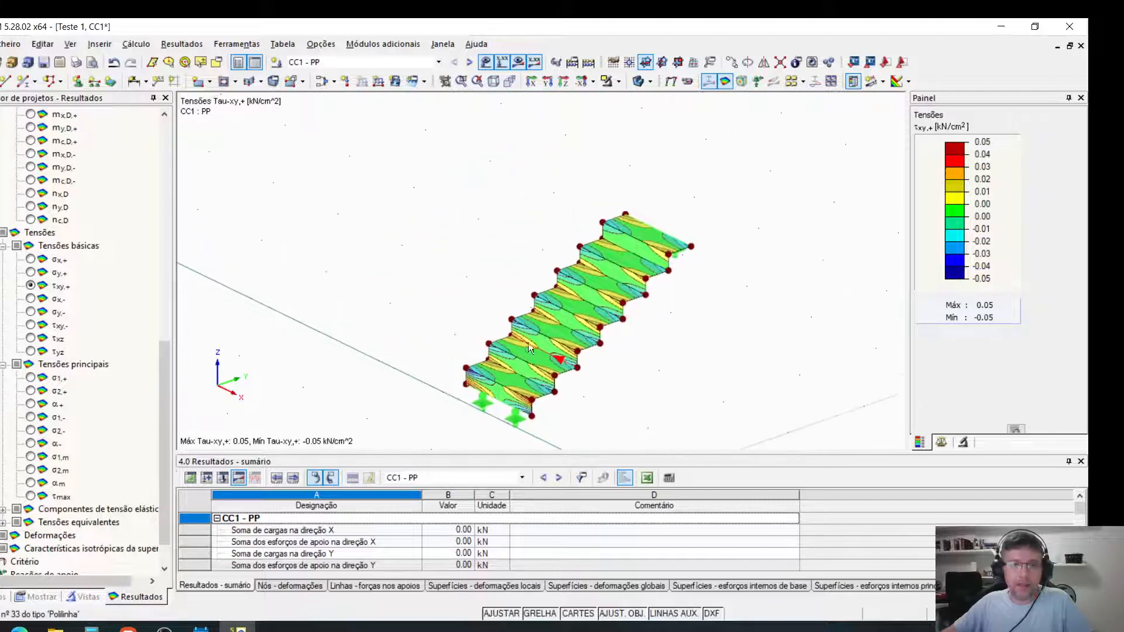
Start a new rectangular surface with material 4 Vidro temperado TRLV:2006-08 and a constant thickness of 10 mm.
scroll(361, 289, "up", 2)
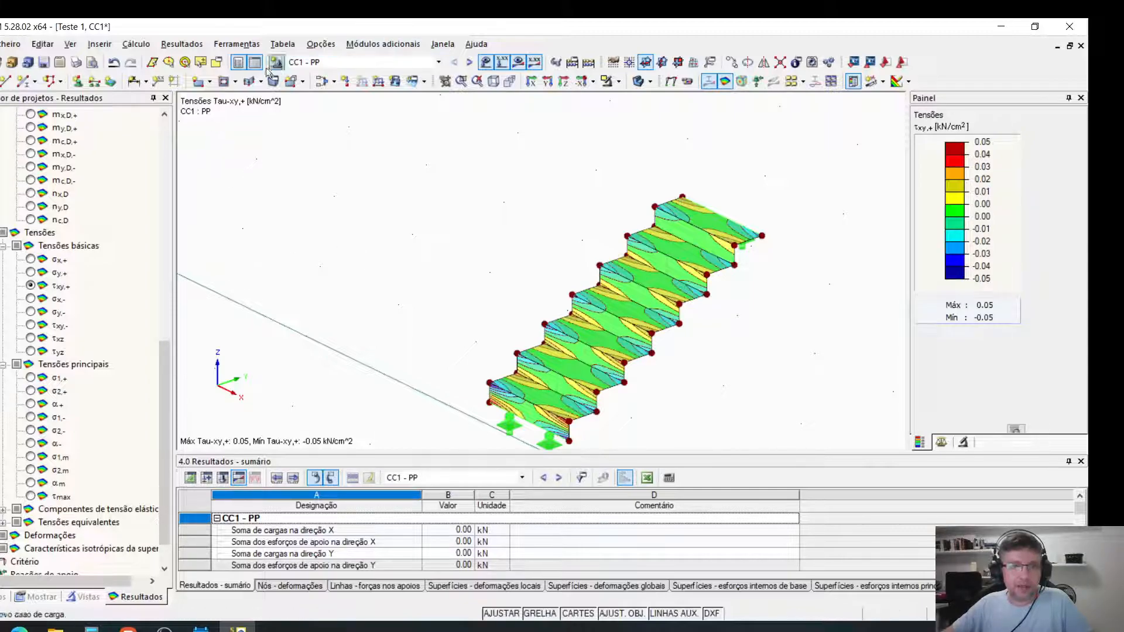
left_click(212, 82)
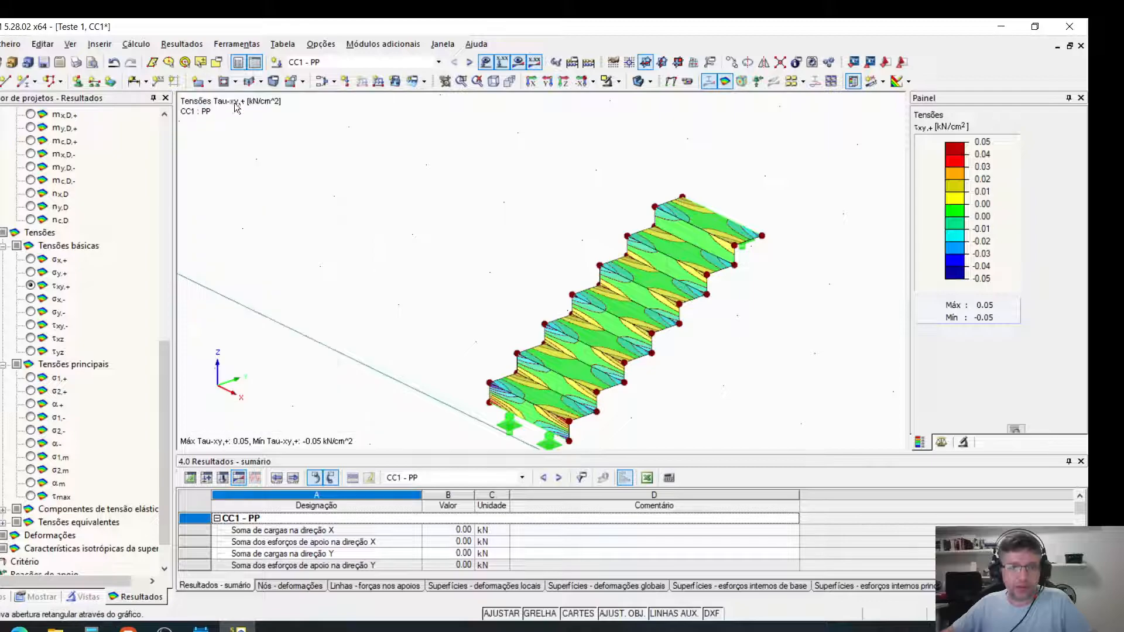
left_click(197, 86)
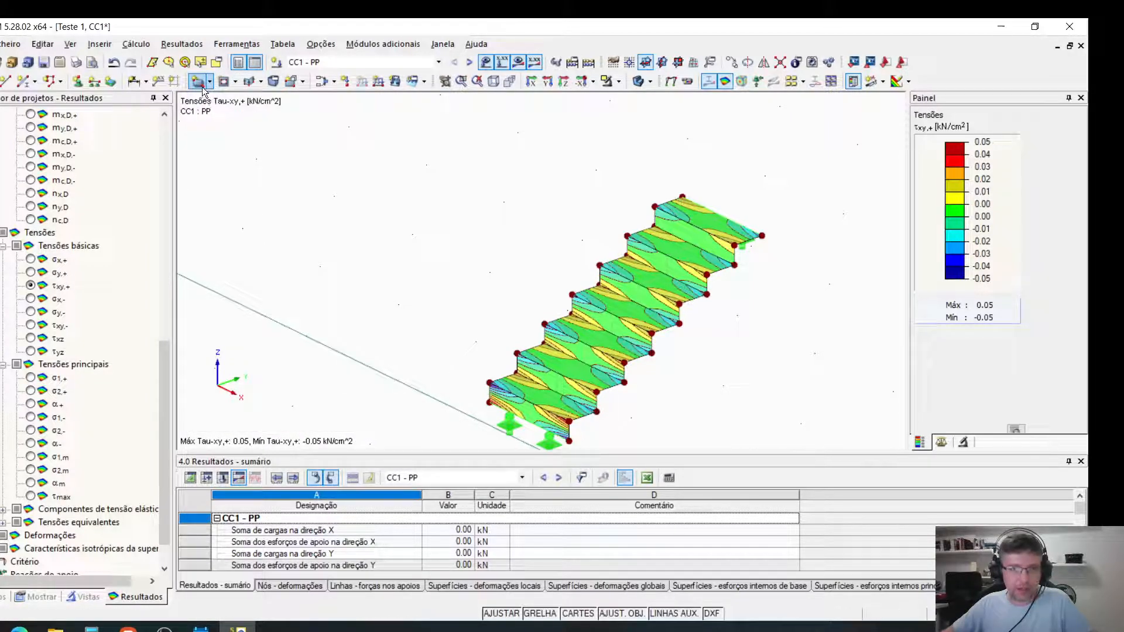
scroll(559, 280, "down", 3)
middle_click_drag(482, 260, 561, 270)
left_click(224, 87)
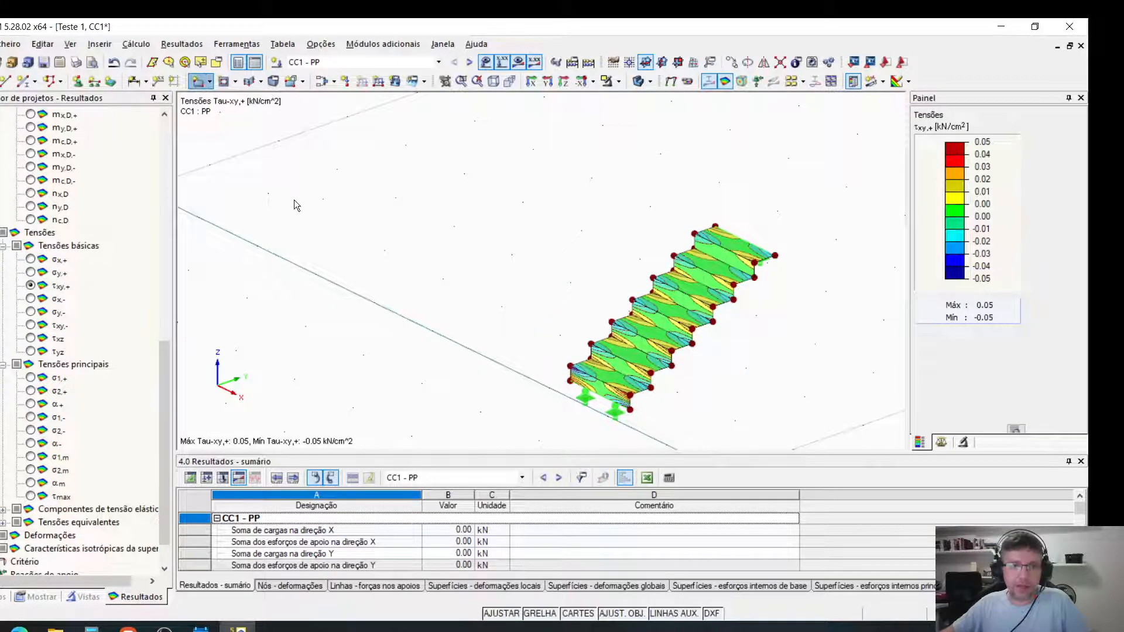
left_click(409, 226)
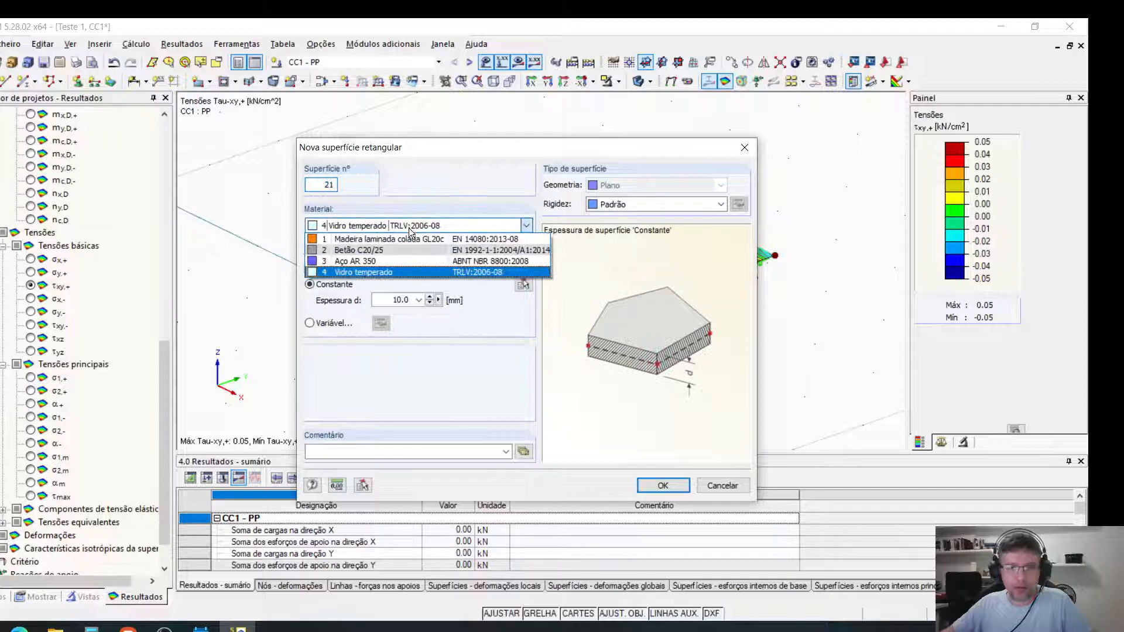
left_click(354, 271)
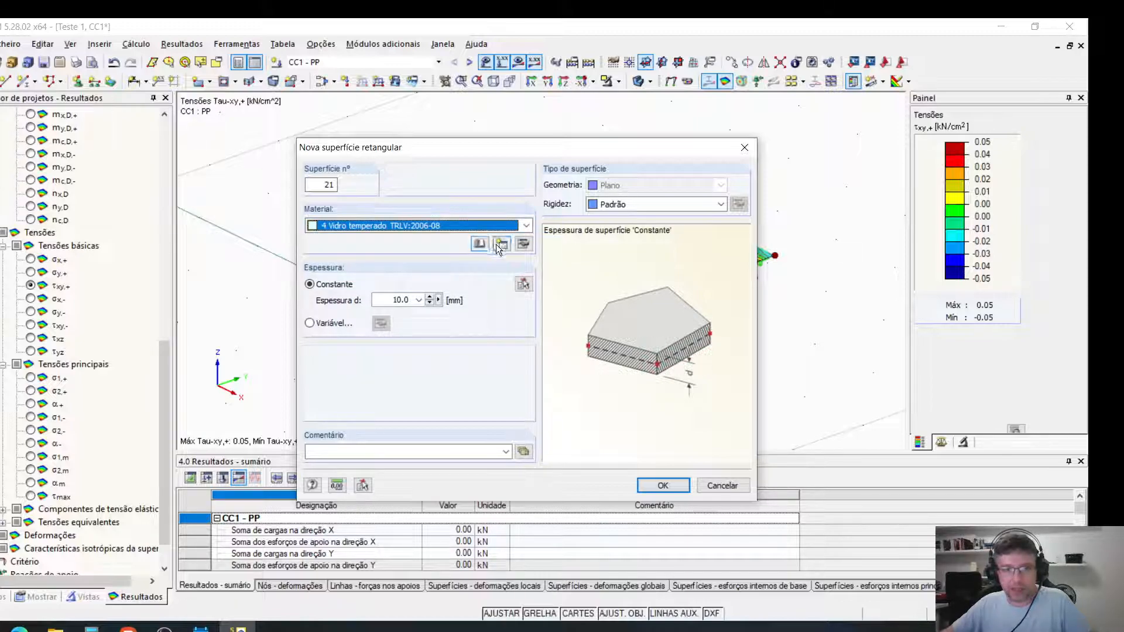
Check the tempered glass constants, accept the surface settings, and draw the rectangular glass surface on the ground plane beside the staircase.
left_click(522, 245)
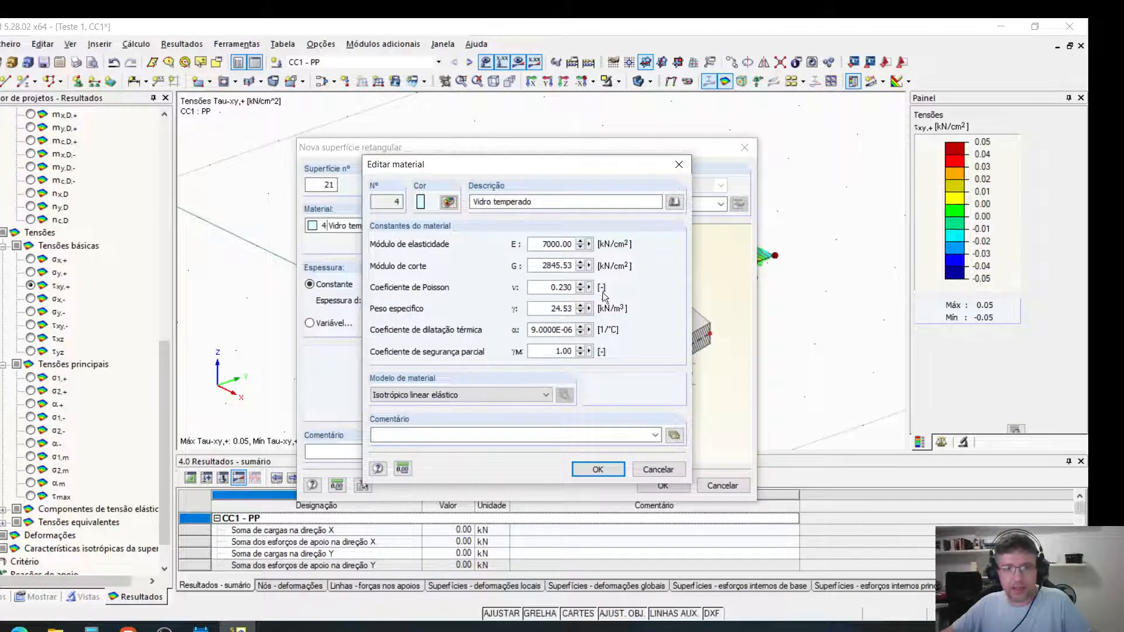
left_click(600, 472)
left_click(660, 485)
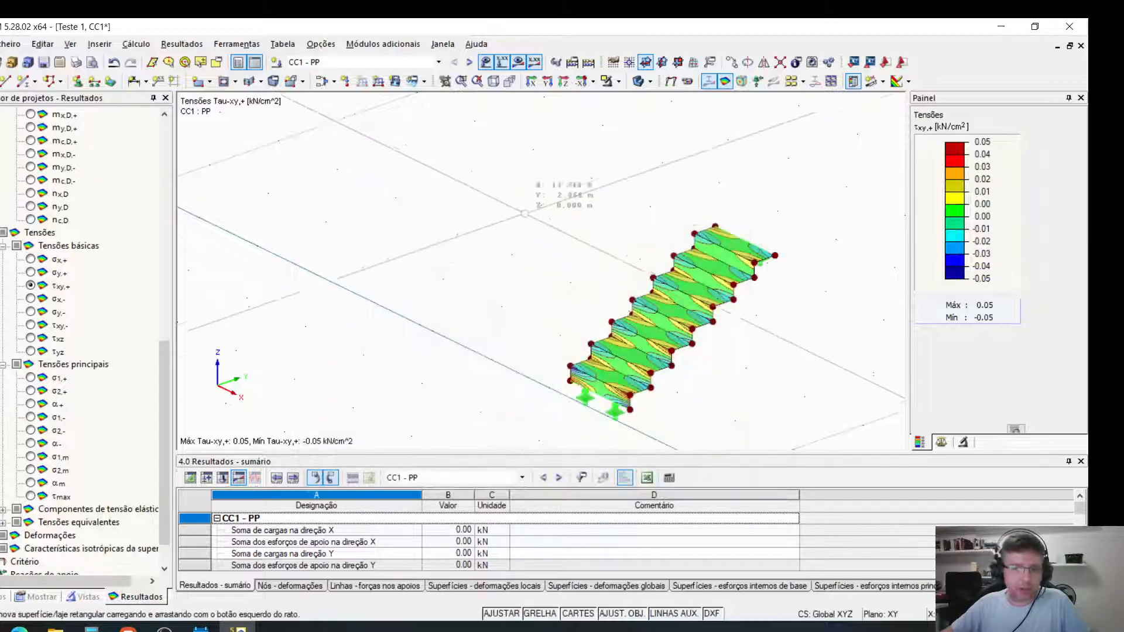
left_click(316, 274)
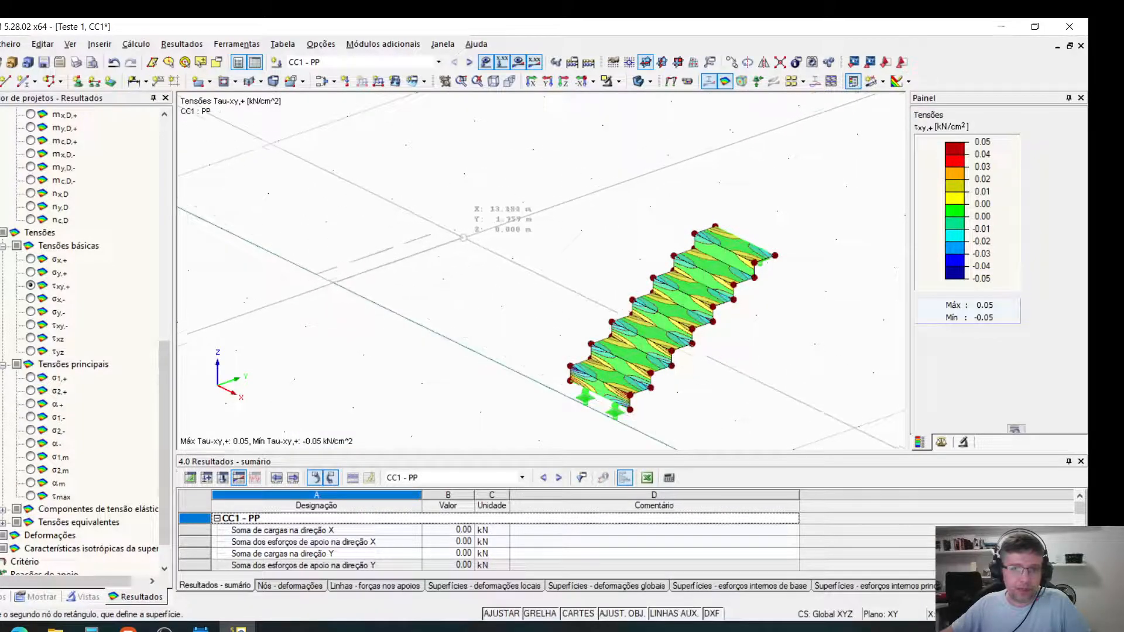
left_click(512, 255)
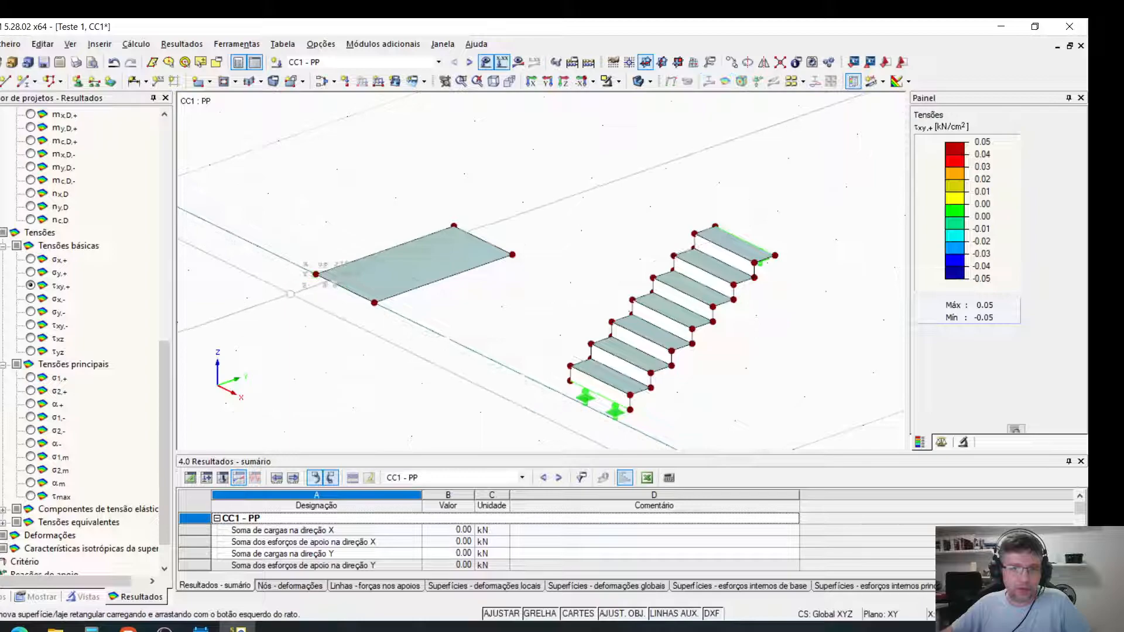
Set up a rectangular surface defined through its centre, in Betão C20/25 with a constant thickness of 10 mm.
scroll(290, 294, "up", 3)
scroll(544, 322, "up", 1)
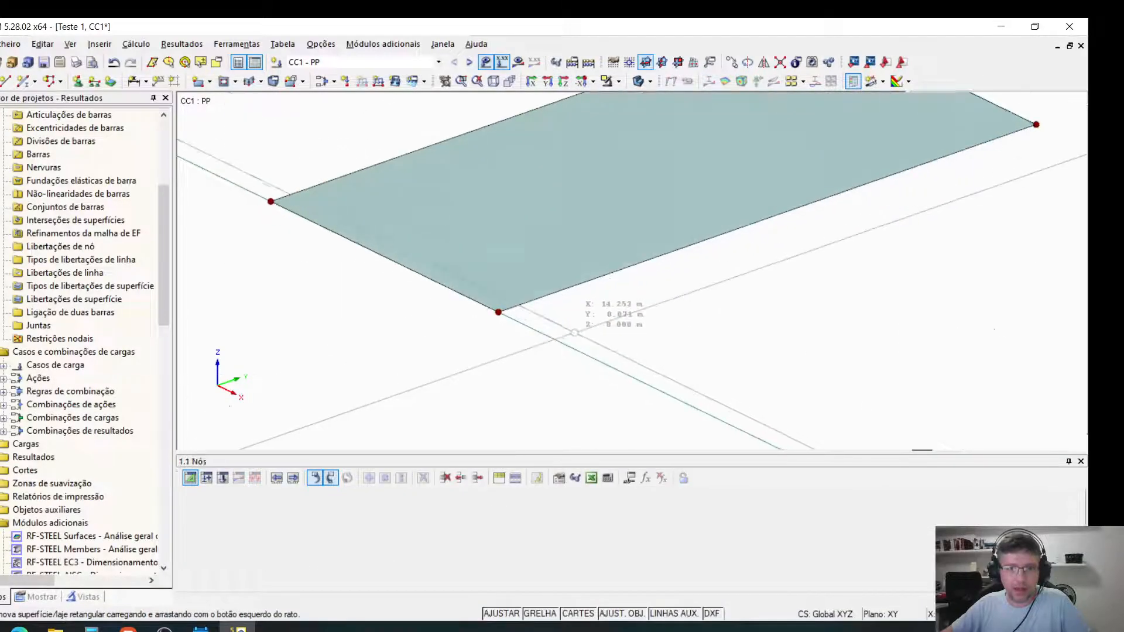
scroll(642, 308, "down", 2)
middle_click_drag(643, 307, 425, 289)
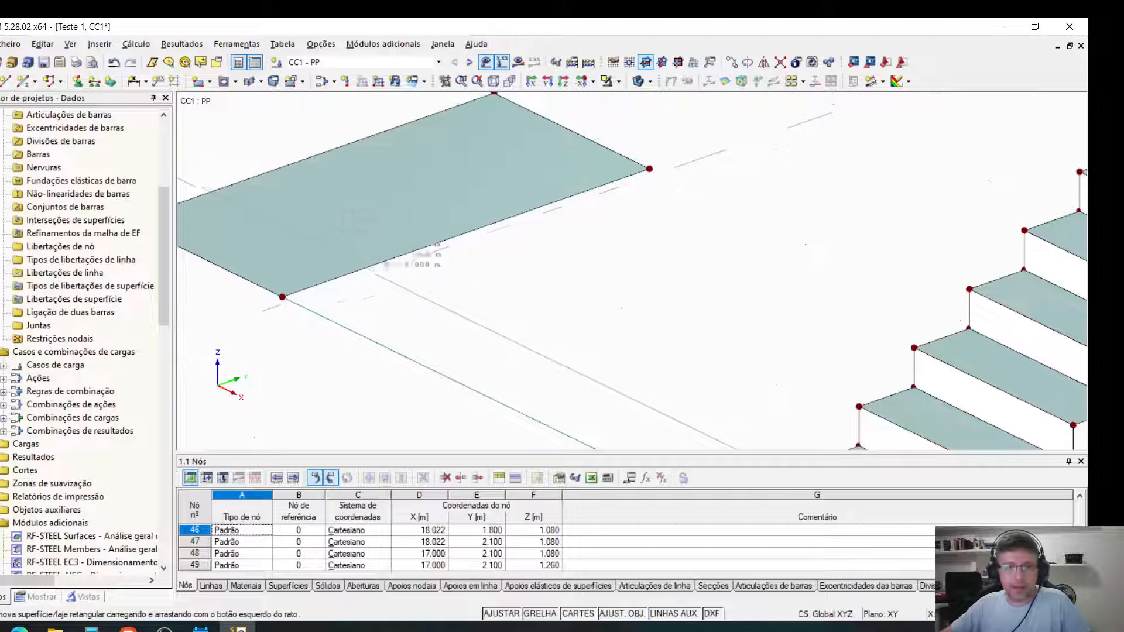
left_click(210, 77)
left_click(225, 114)
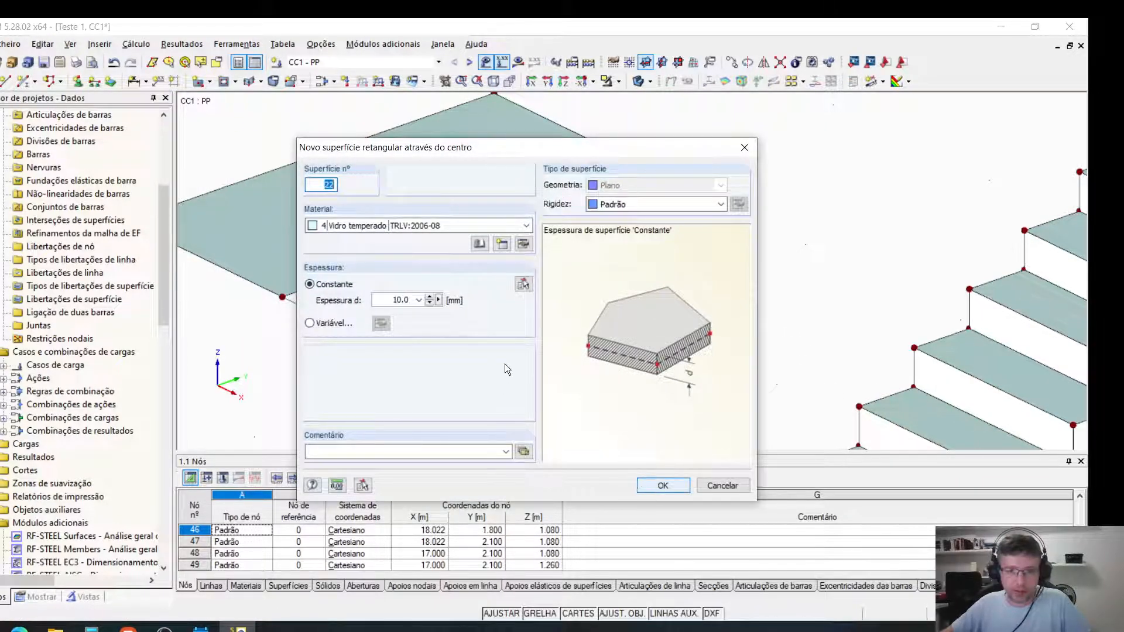
left_click(420, 227)
left_click(419, 249)
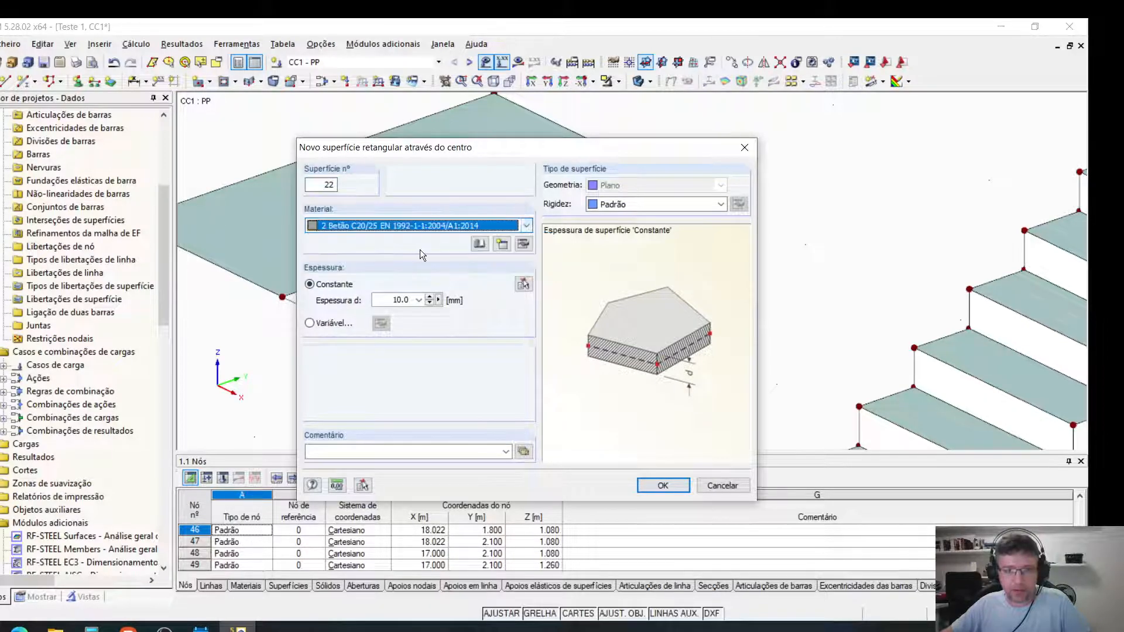
left_click(646, 485)
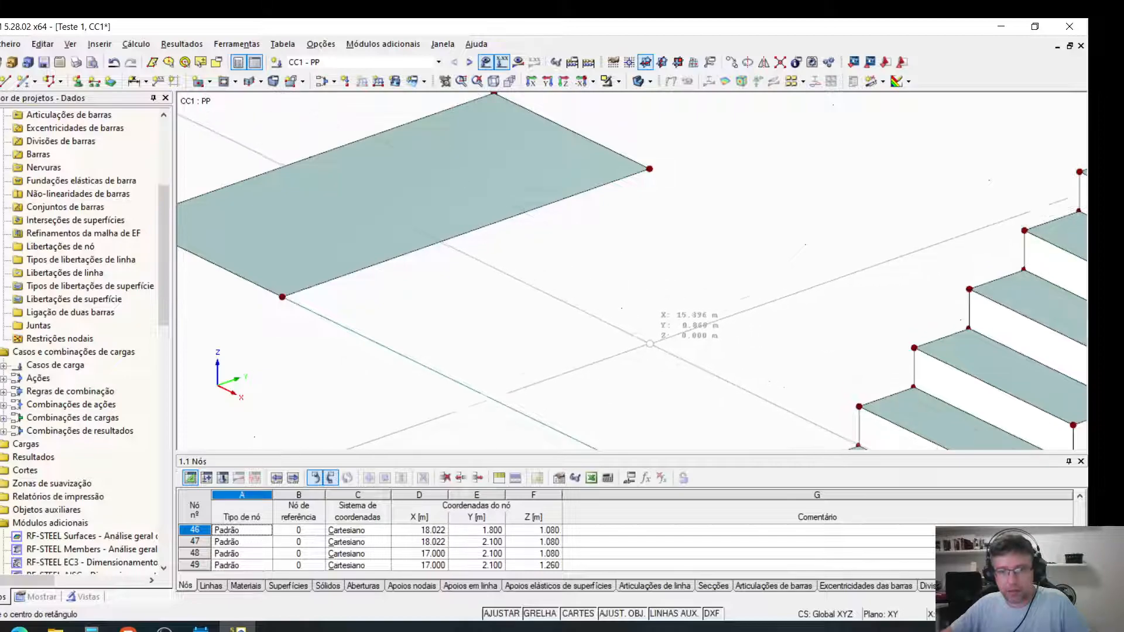
Draw the concrete rectangle, about 0.84 by 1.22 m, from its centre between the glass surface and the staircase.
left_click(625, 331)
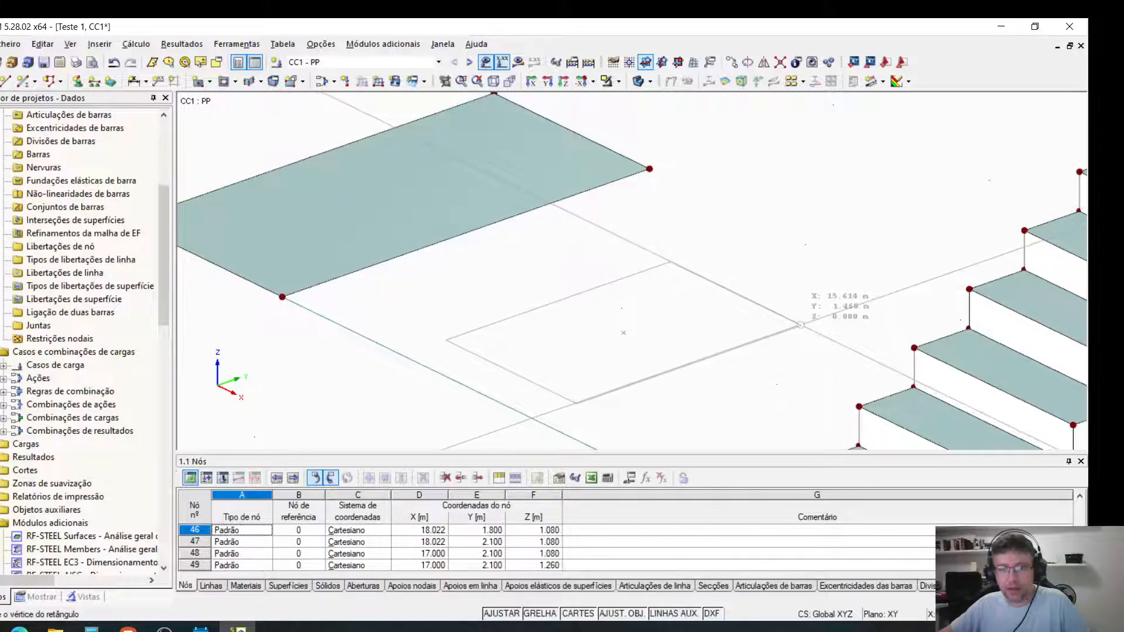
left_click(802, 325)
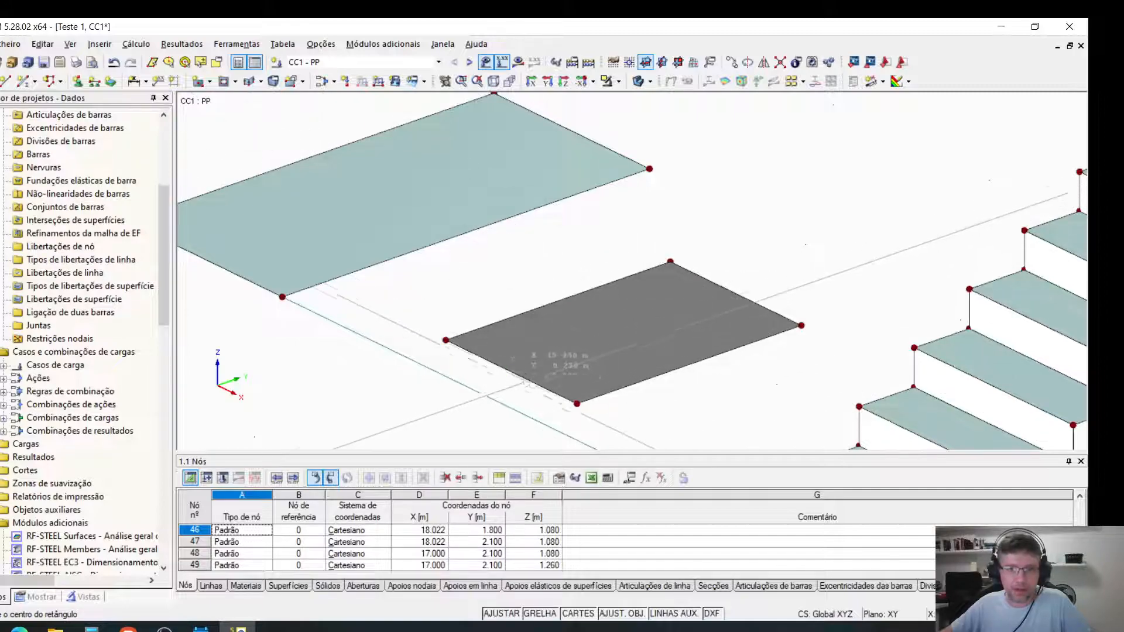
scroll(541, 255, "down", 1)
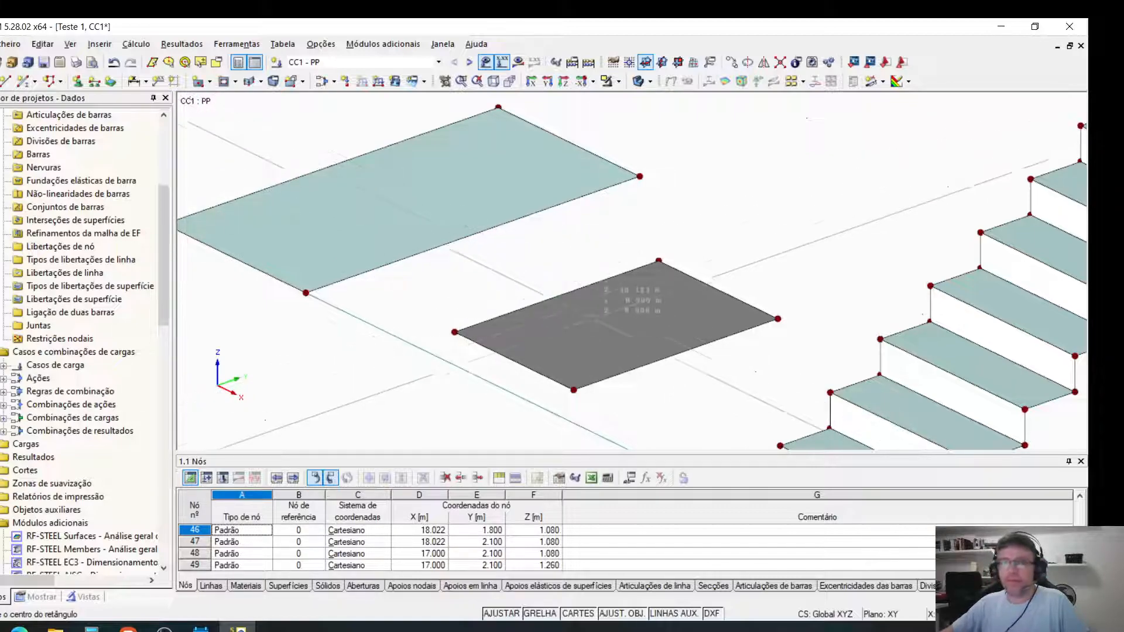
scroll(559, 273, "up", 1)
key("Escape")
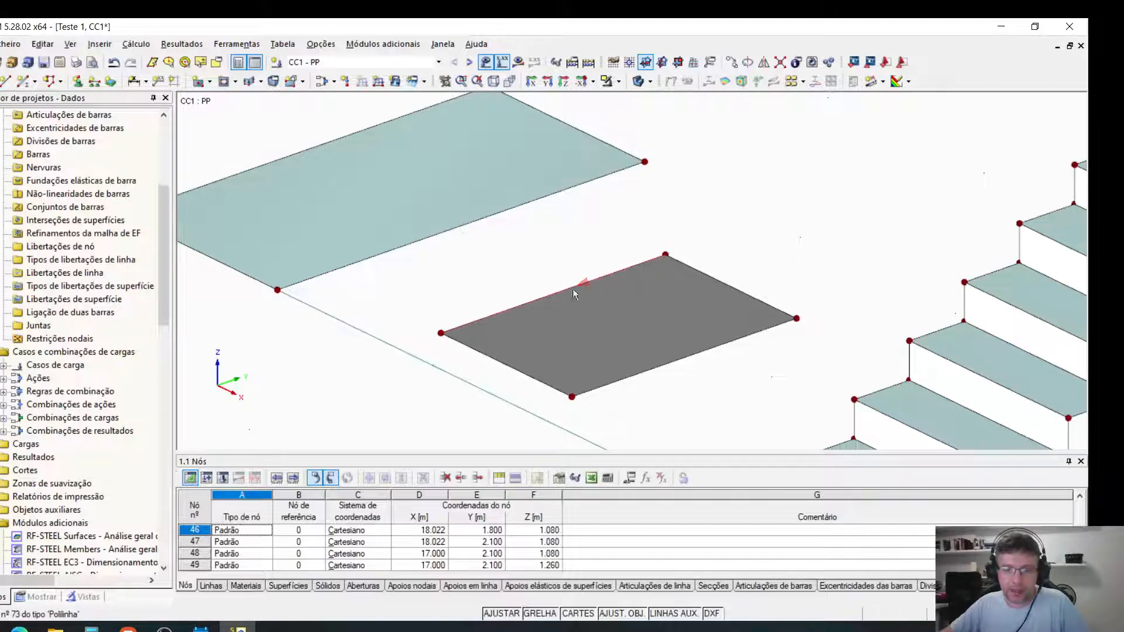
Set the Y coordinate of the concrete surface's two corner nodes nearest the X axis to 0.
double_click(440, 339)
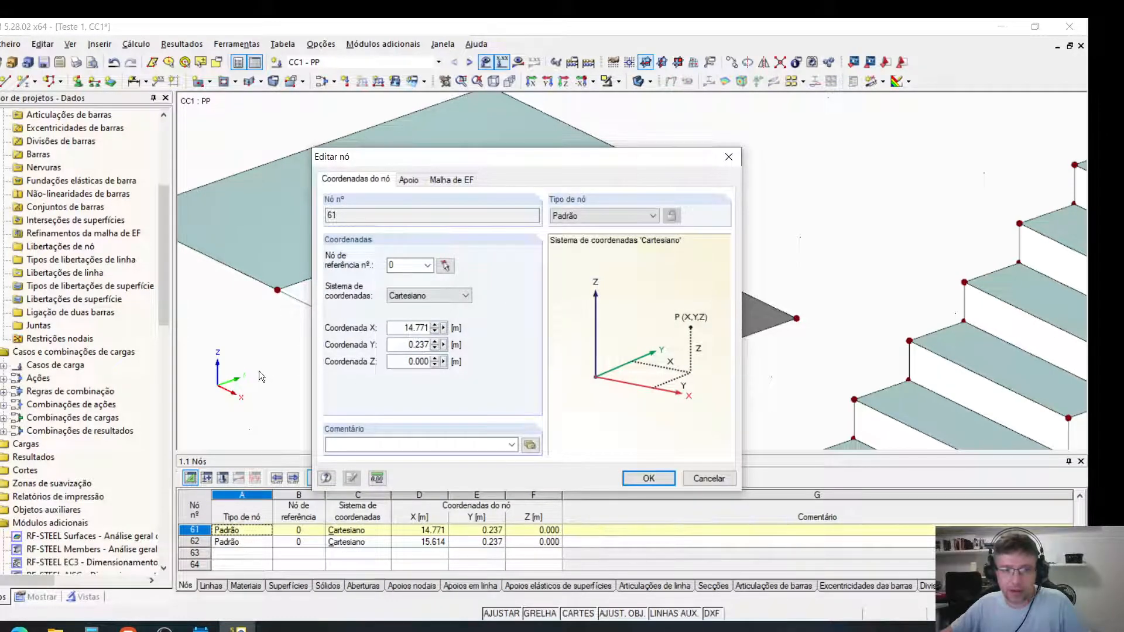
left_click_drag(396, 347, 511, 350)
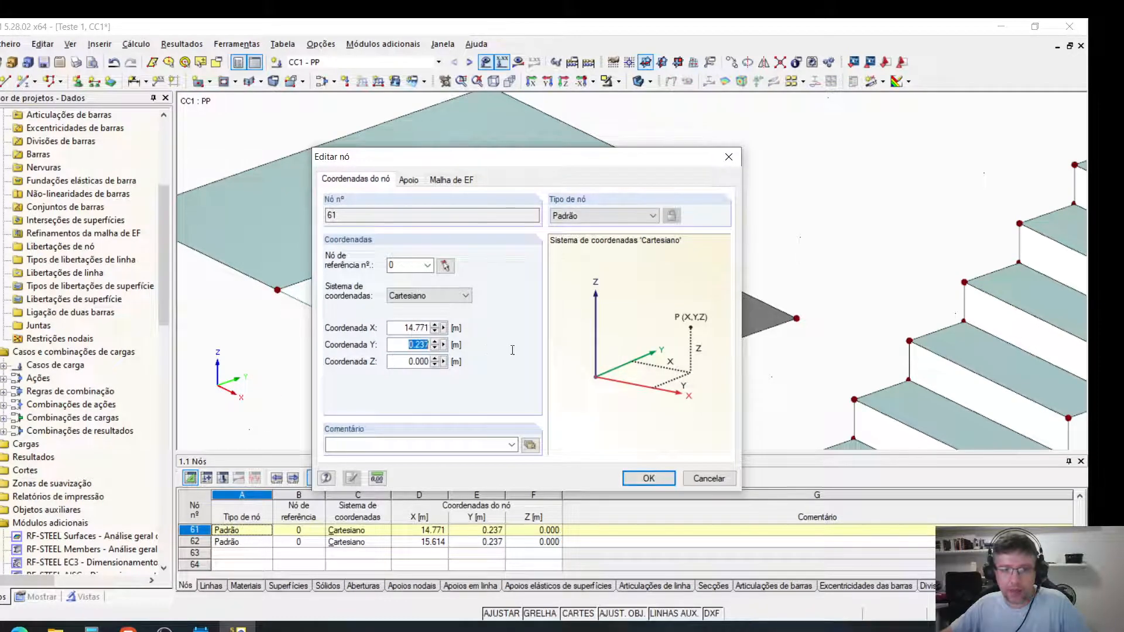
type("0")
left_click(637, 477)
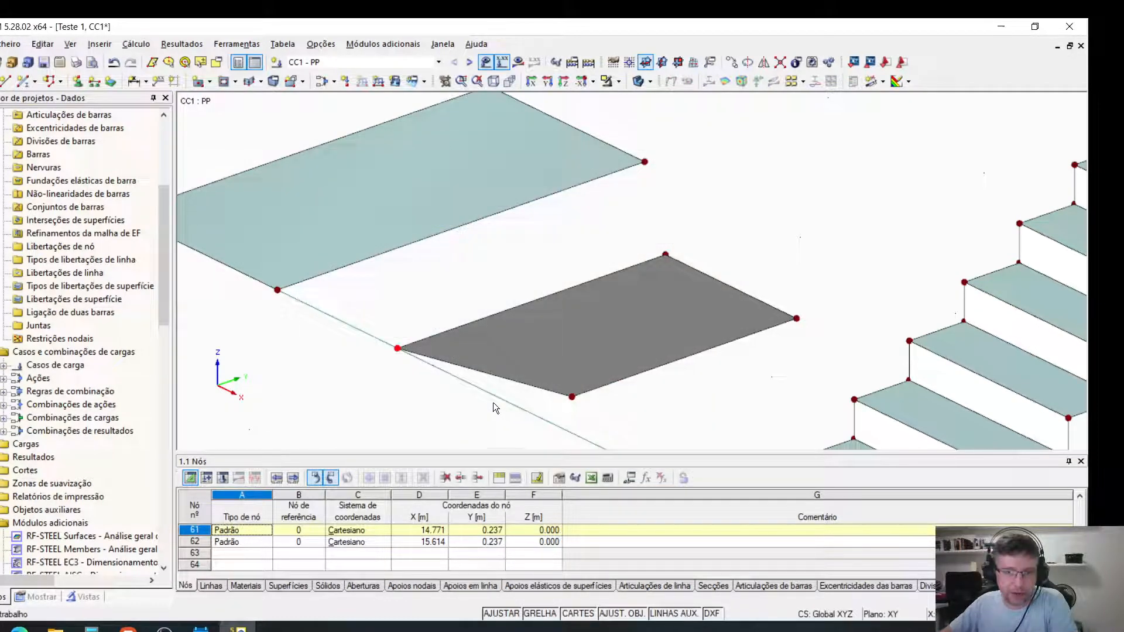
double_click(574, 398)
double_click(405, 347)
type("0")
key("Escape")
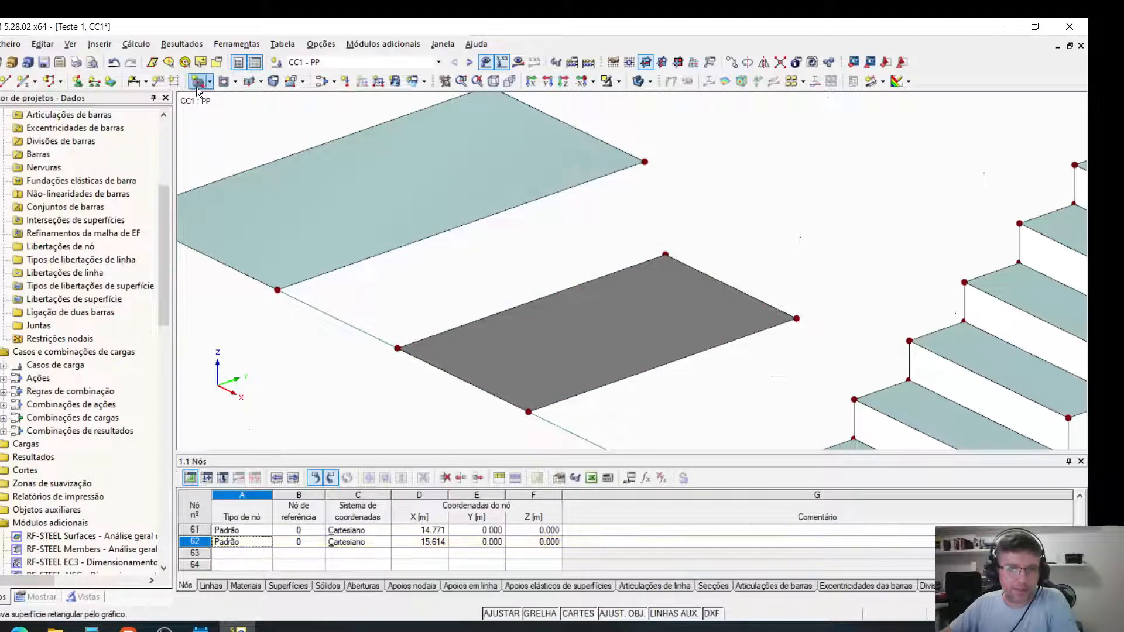
Cut a rectangular opening, about 0.53 m along Y, inside the glass surface.
left_click(231, 81)
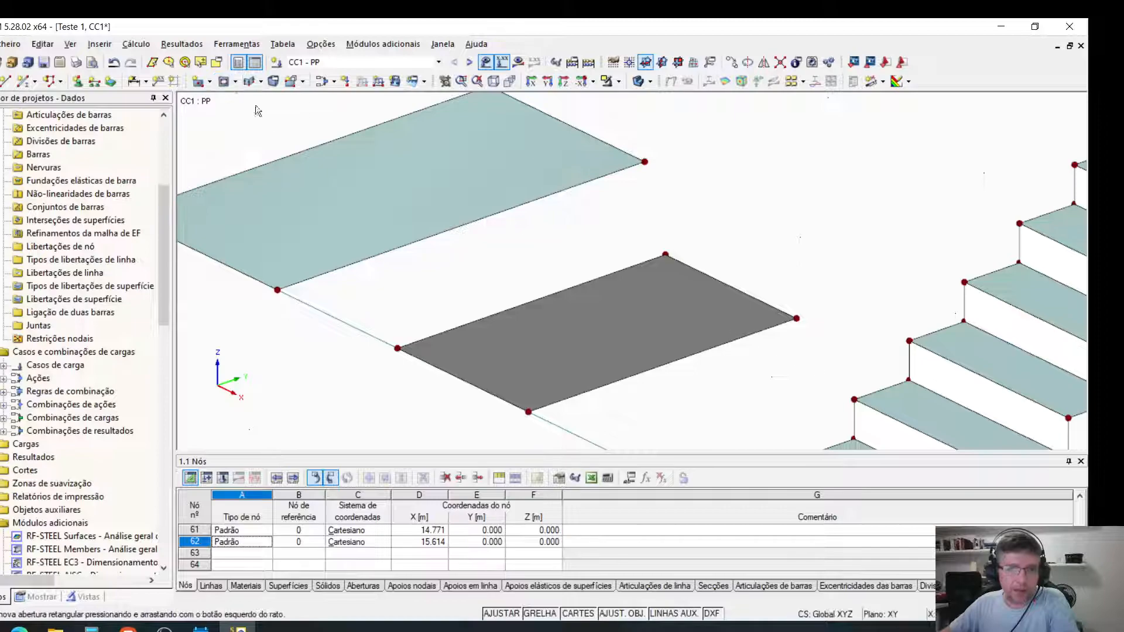
left_click_drag(274, 210, 433, 204)
scroll(400, 210, "up", 5)
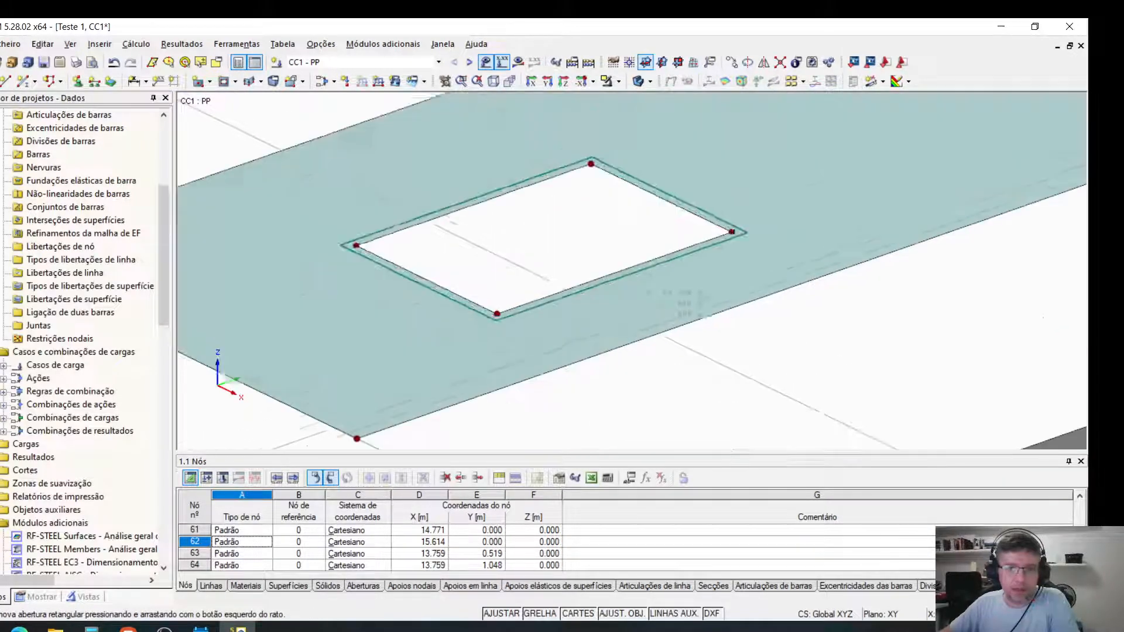
Open the concrete surface's properties and check its support settings and the Betão C20/25 material constants.
scroll(593, 265, "down", 2)
middle_click_drag(524, 314, 706, 275)
scroll(421, 262, "up", 1)
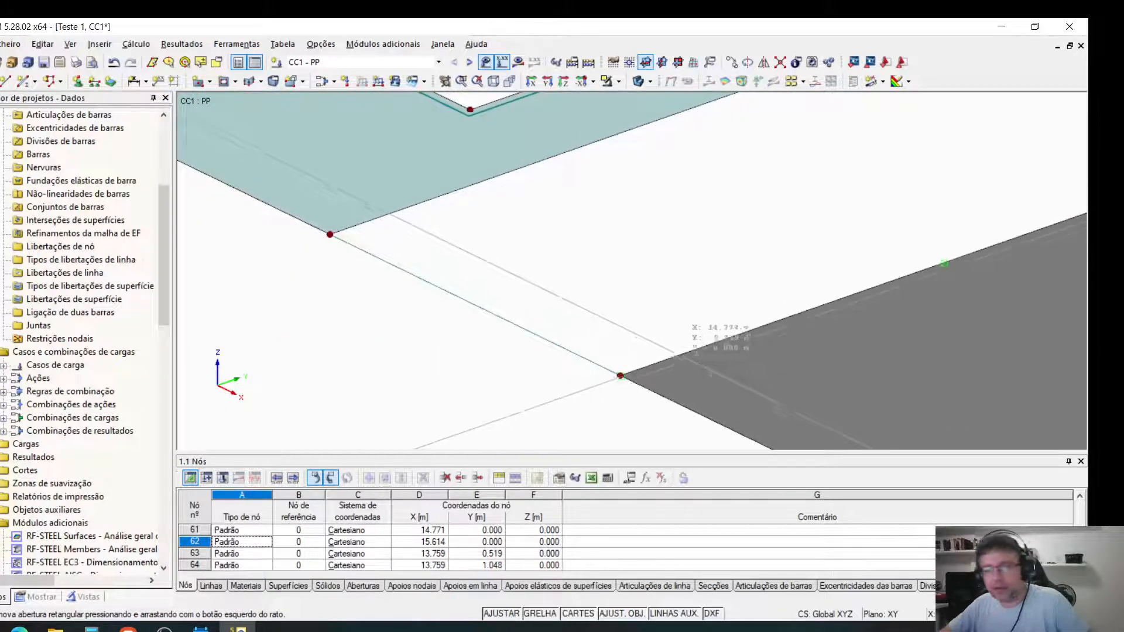
double_click(688, 362)
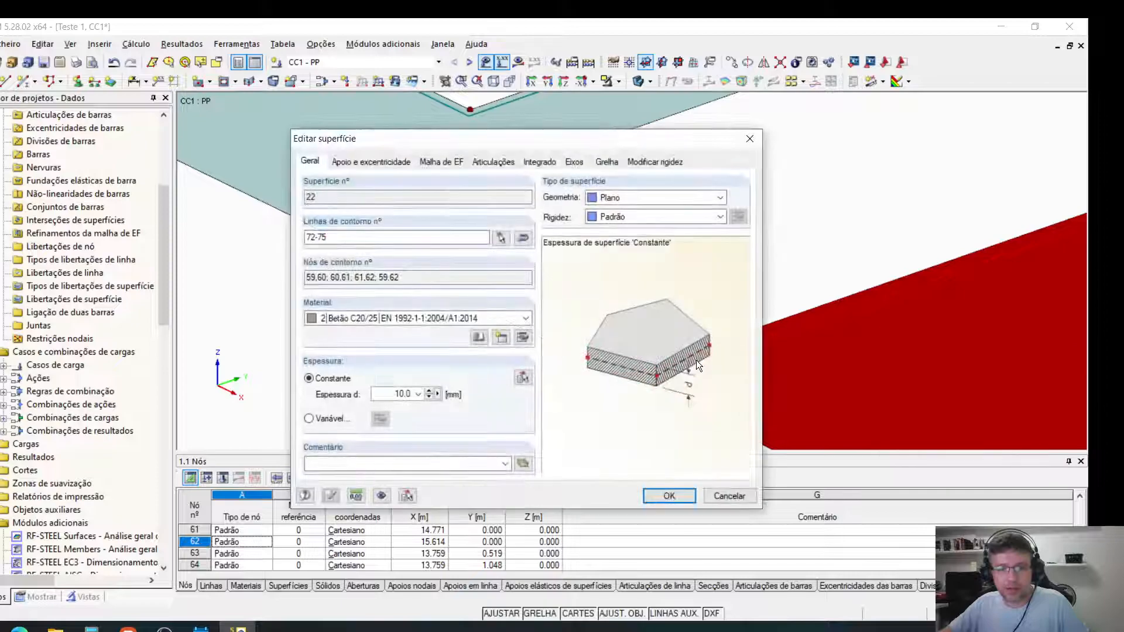
left_click(375, 161)
left_click(326, 161)
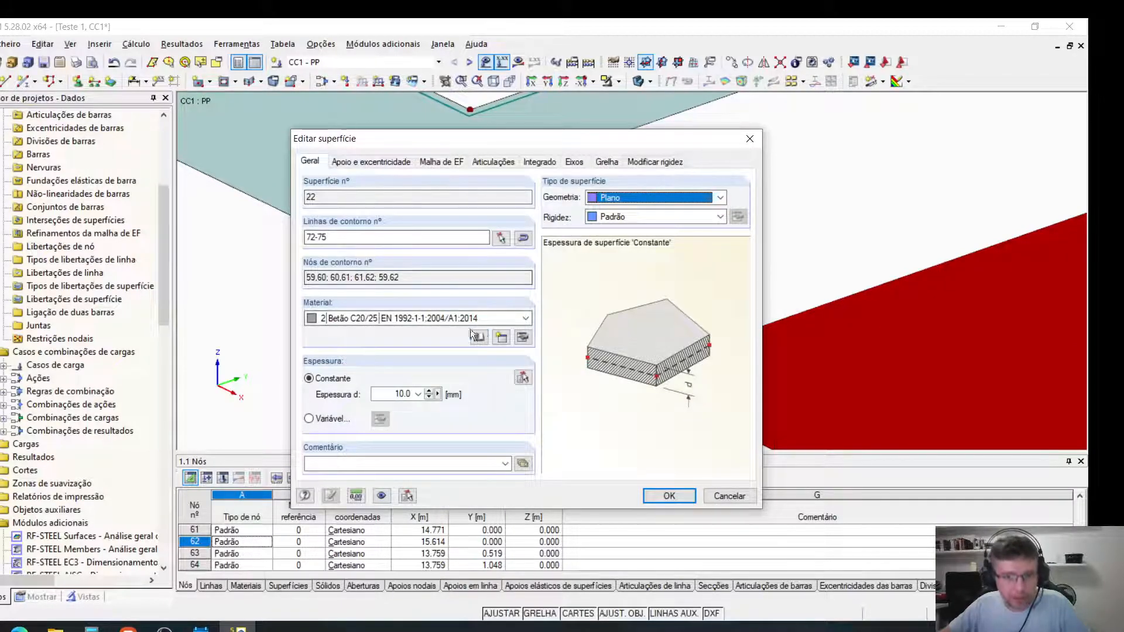
left_click(522, 337)
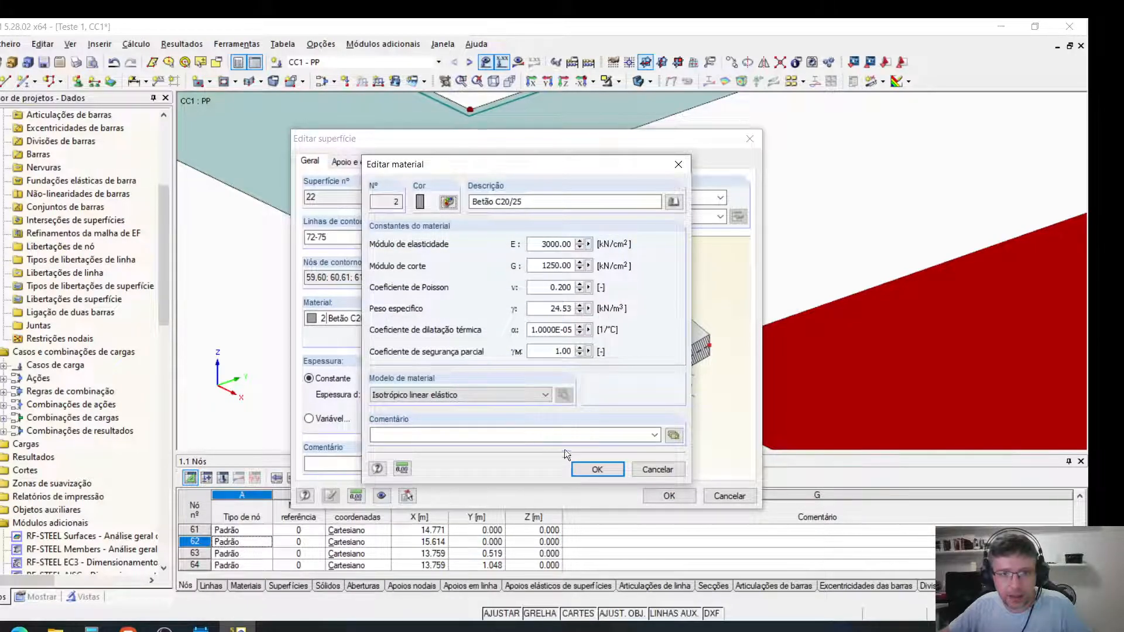
left_click(596, 469)
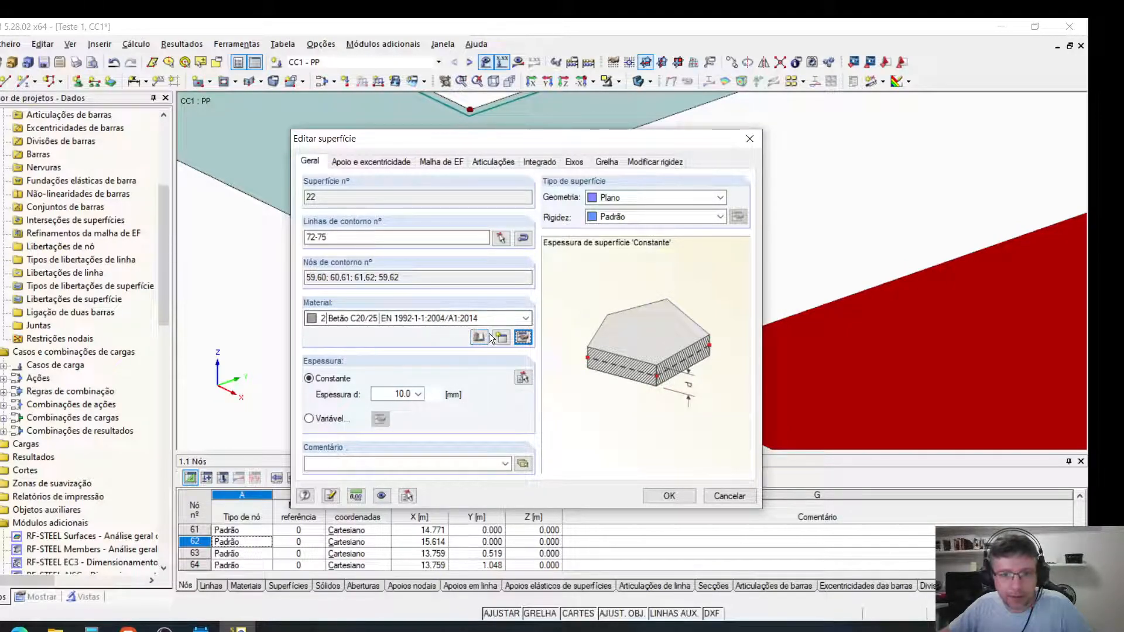
Set the concrete surface's constant thickness to 160 mm.
double_click(402, 395)
type("1")
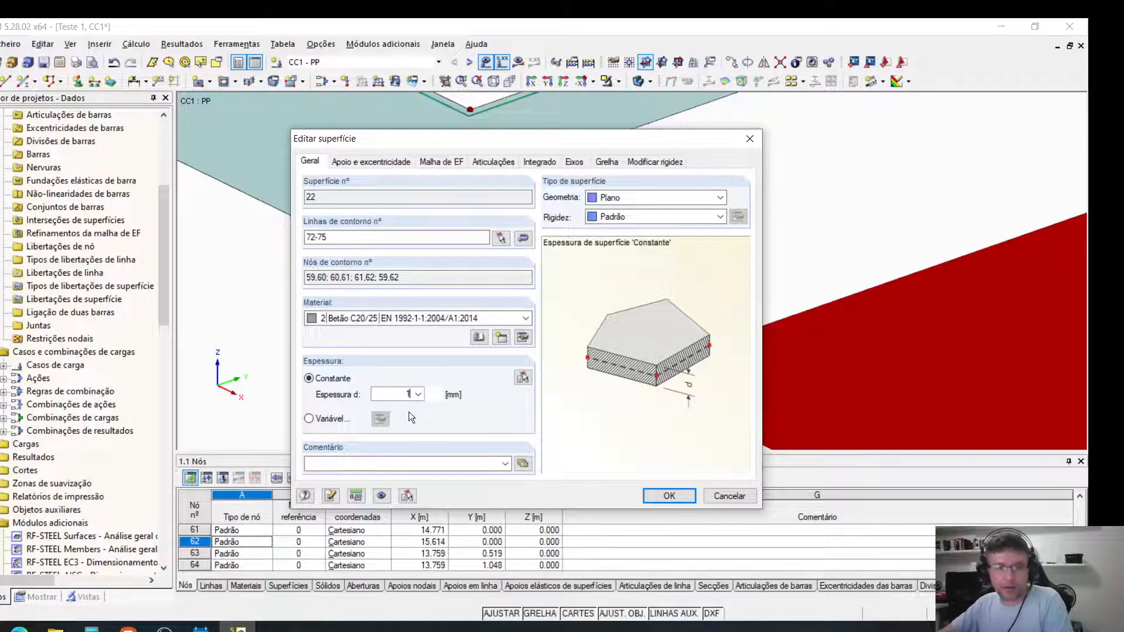
type("60")
left_click(657, 495)
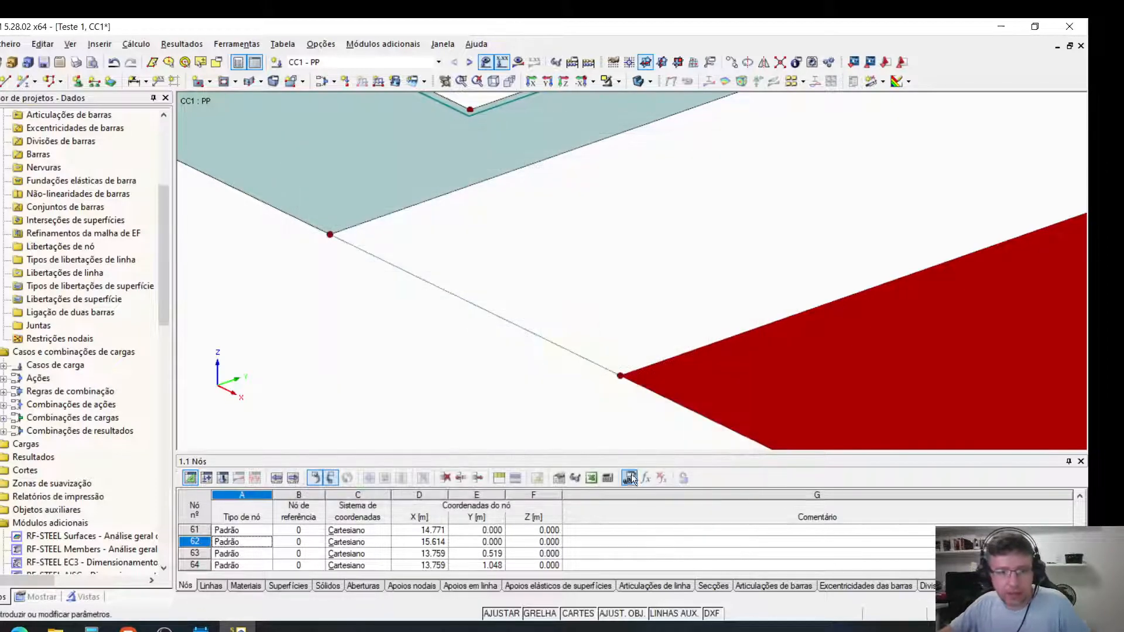
Examine the glass surface with its opening, the concrete surface and the staircase's lower treads.
scroll(580, 317, "down", 3)
middle_click_drag(846, 255, 493, 313)
scroll(292, 353, "up", 5)
scroll(644, 241, "down", 3)
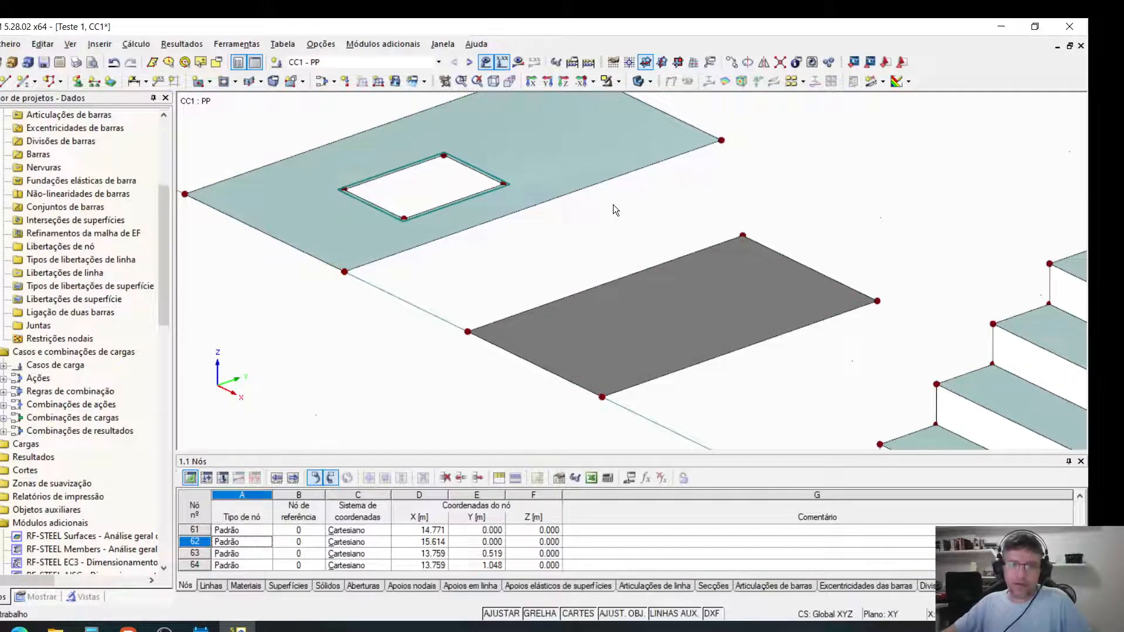
scroll(638, 216, "down", 3)
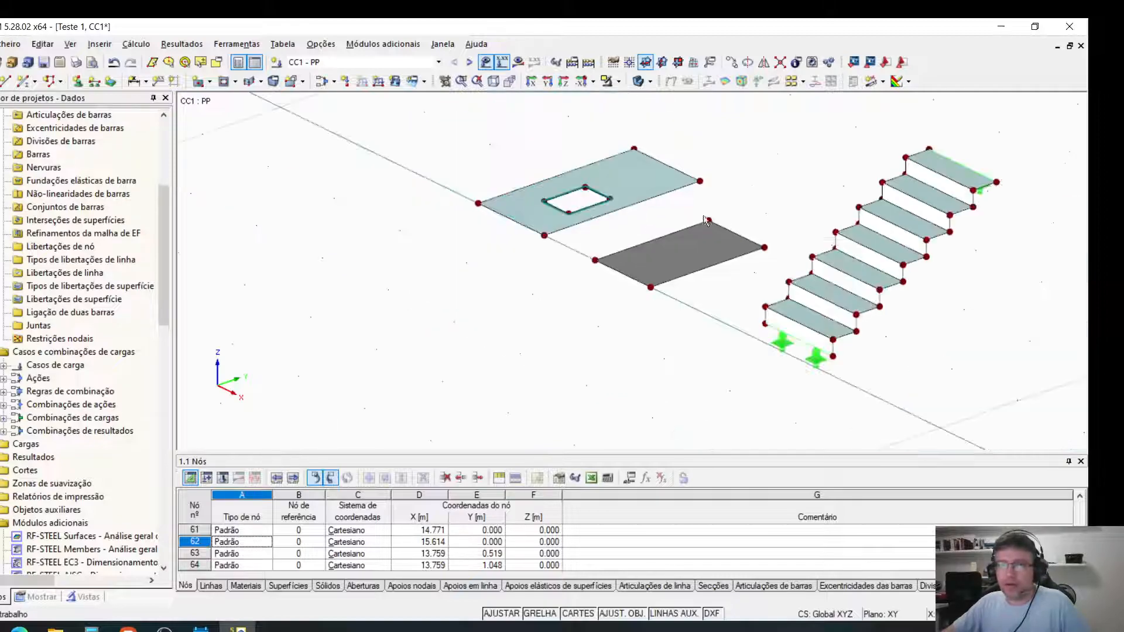
scroll(644, 277, "down", 1)
middle_click_drag(660, 285, 672, 259, "ctrl")
scroll(645, 316, "up", 3)
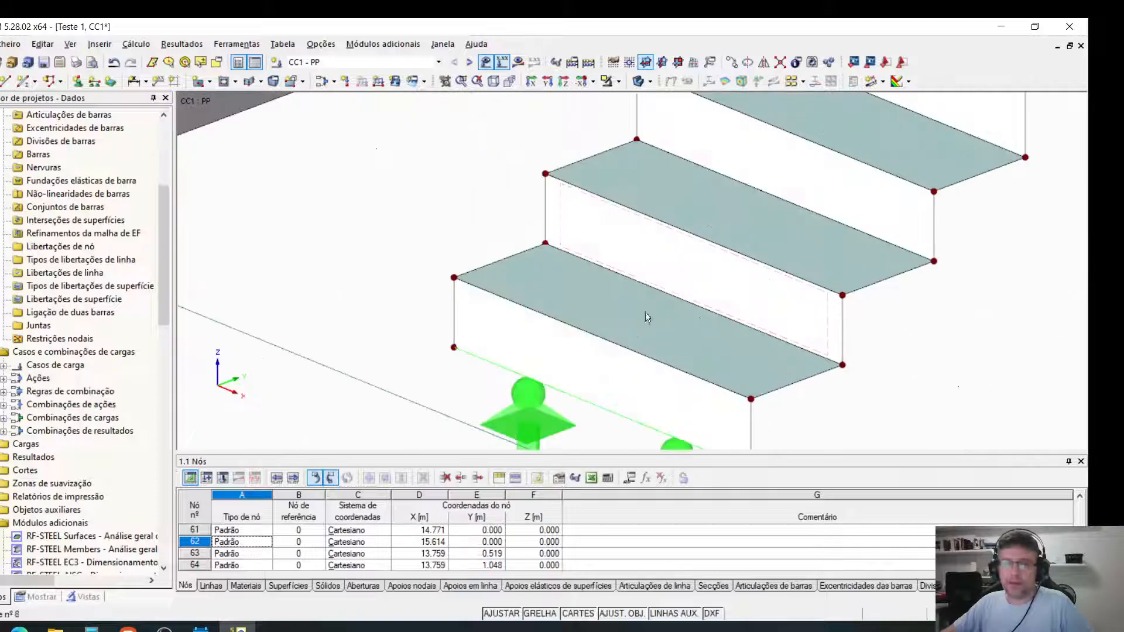
Switch the solid model's surface display to filled including thickness (Preenchido incl. espessura).
scroll(837, 269, "up", 2)
scroll(838, 270, "up", 3)
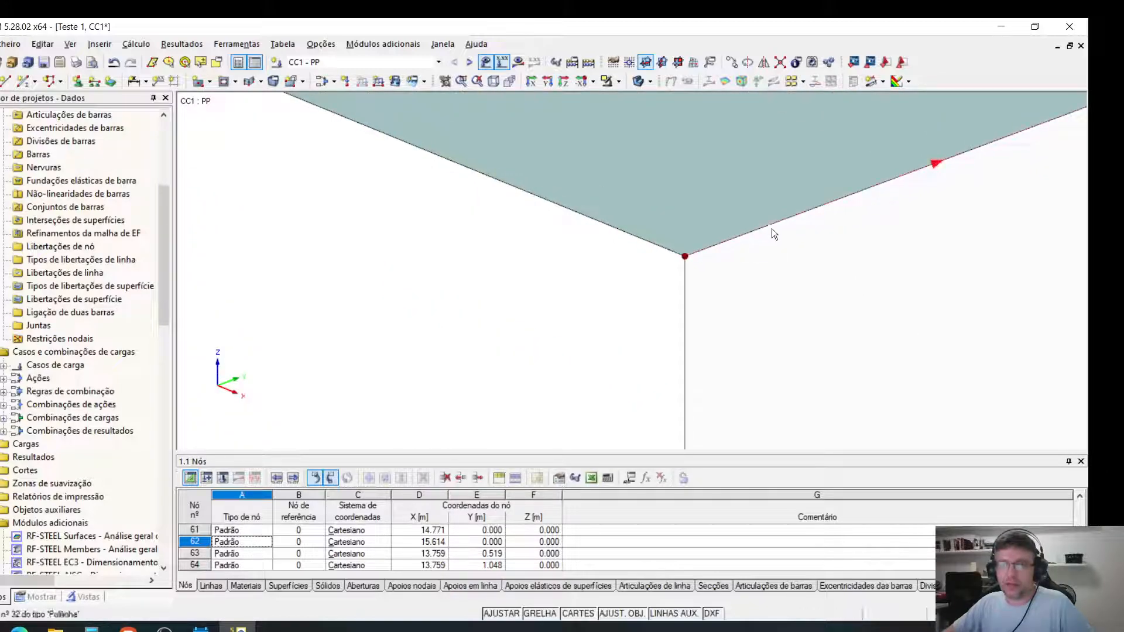
scroll(796, 235, "down", 5)
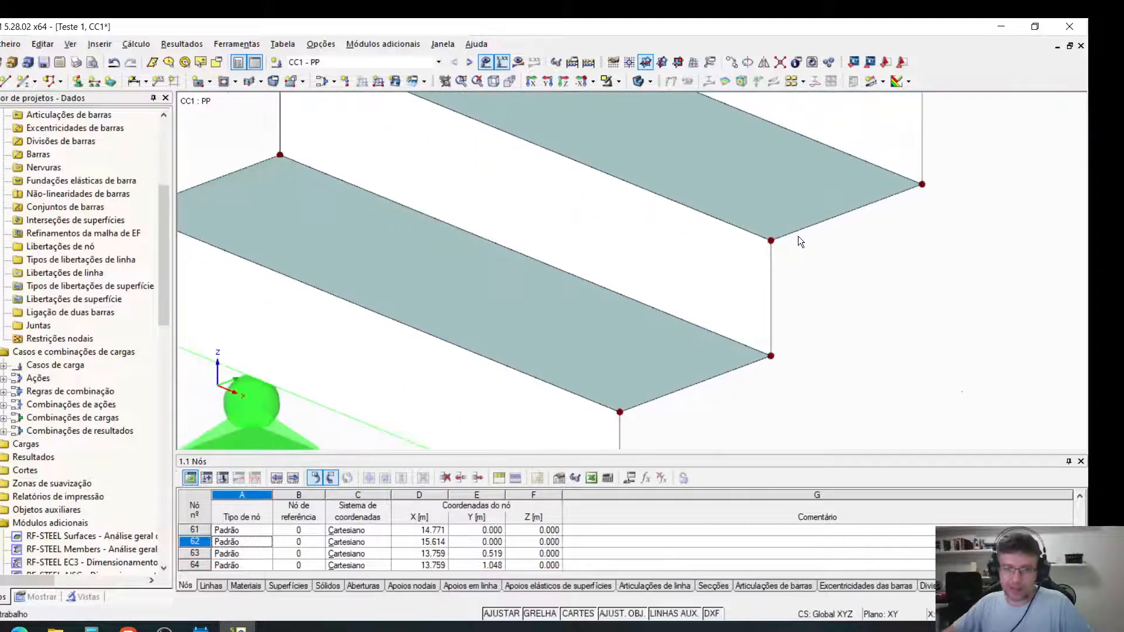
scroll(597, 308, "down", 2)
scroll(596, 319, "up", 3)
scroll(110, 527, "down", 8)
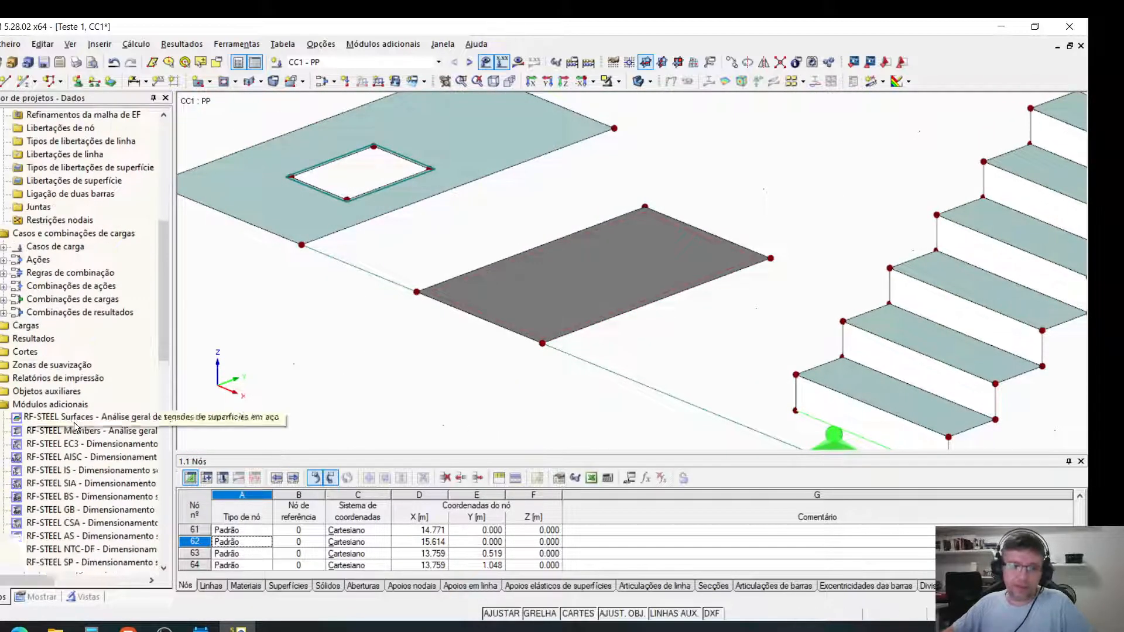
left_click(37, 597)
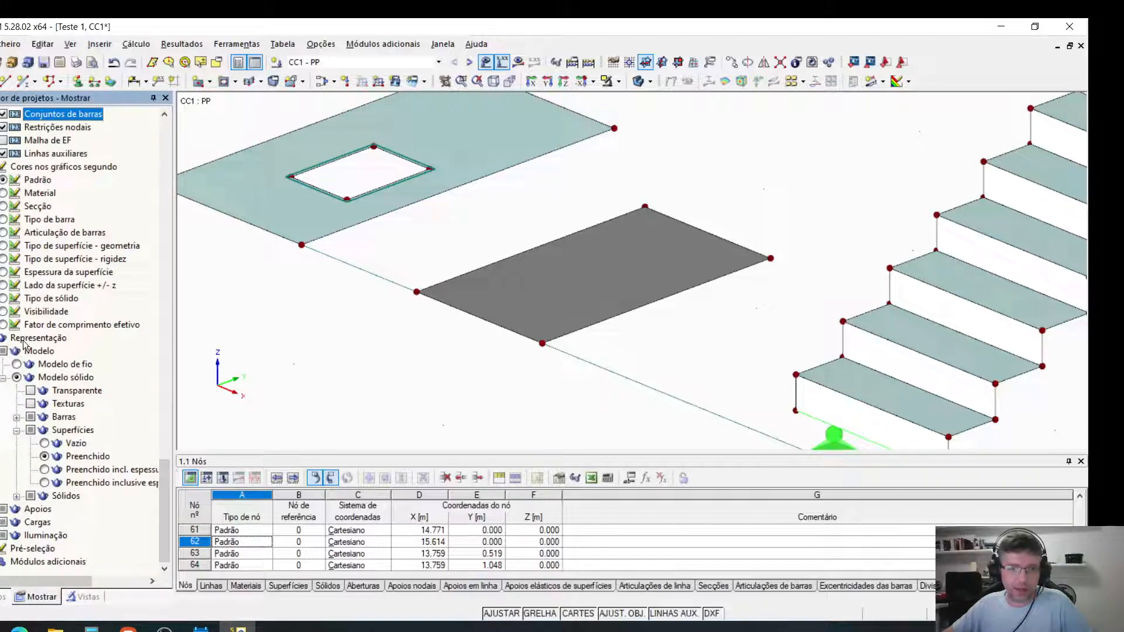
left_click(45, 469)
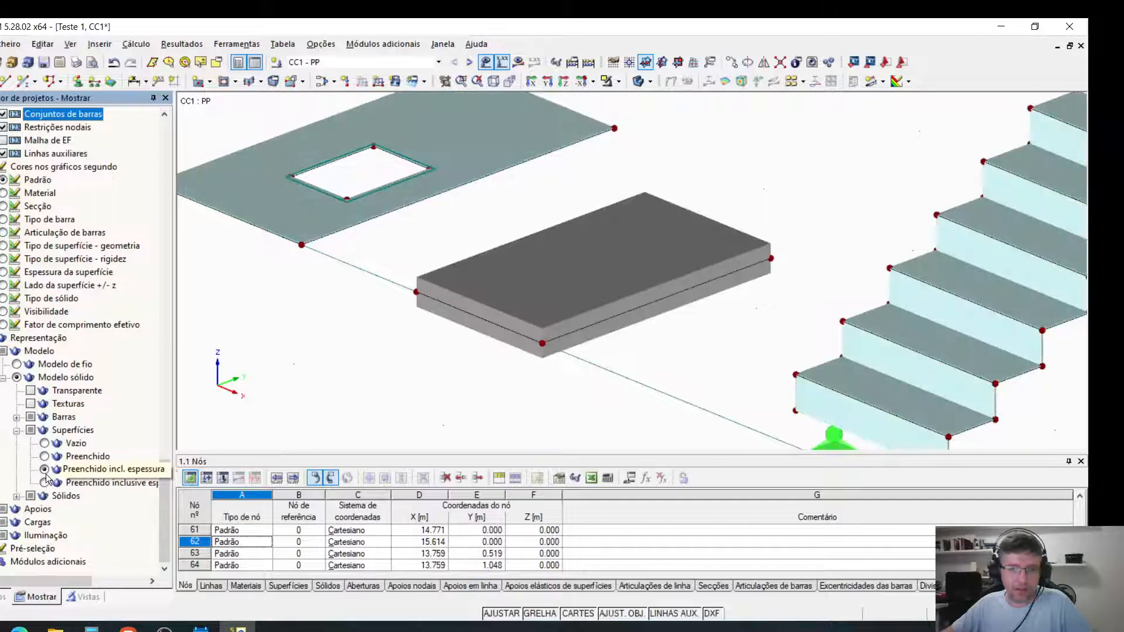
Examine the rendered thickness around the glass surface's opening and at the corner of the concrete surface.
scroll(480, 276, "up", 2)
middle_click_drag(396, 247, 519, 443)
scroll(384, 335, "up", 7)
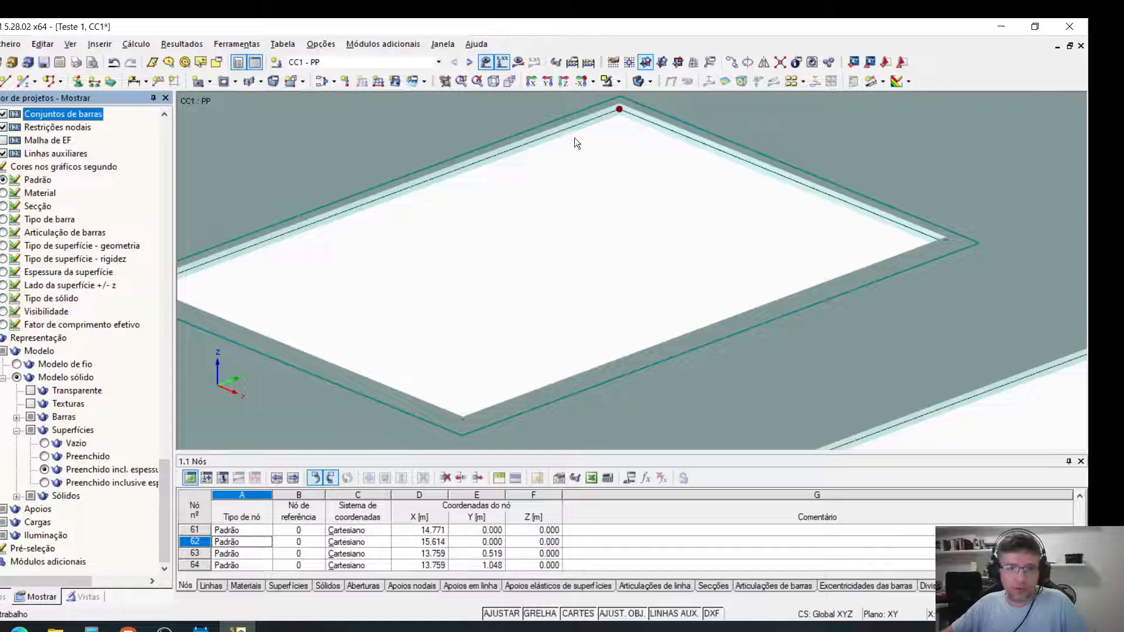
scroll(656, 220, "down", 3)
scroll(777, 251, "up", 3)
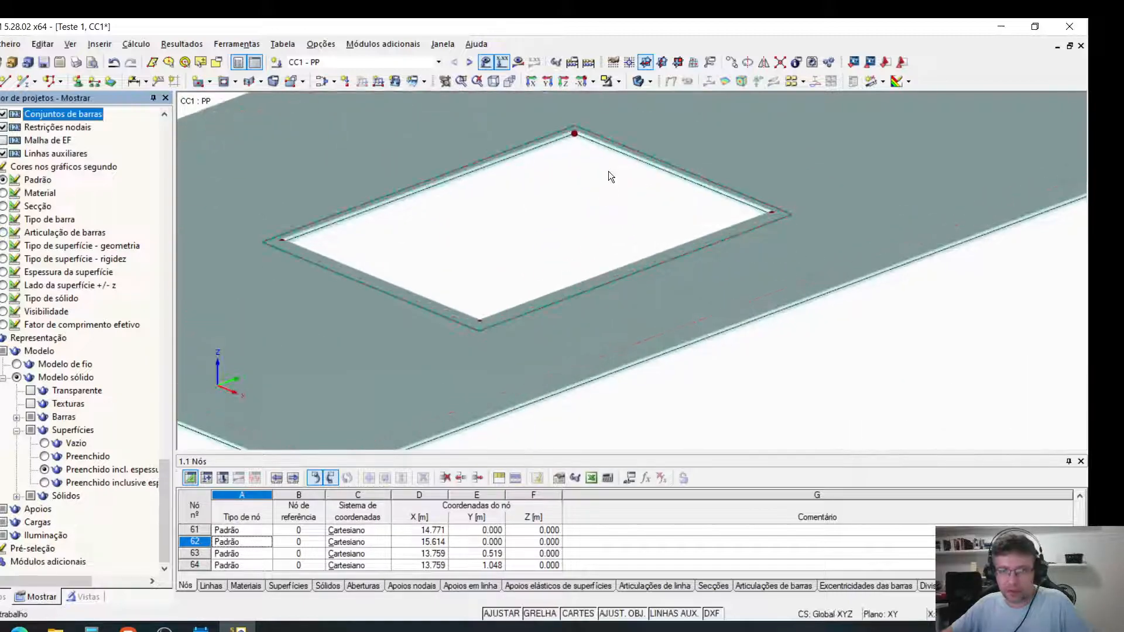
scroll(518, 155, "up", 1)
scroll(527, 196, "down", 4)
scroll(539, 209, "down", 3)
scroll(466, 269, "up", 5)
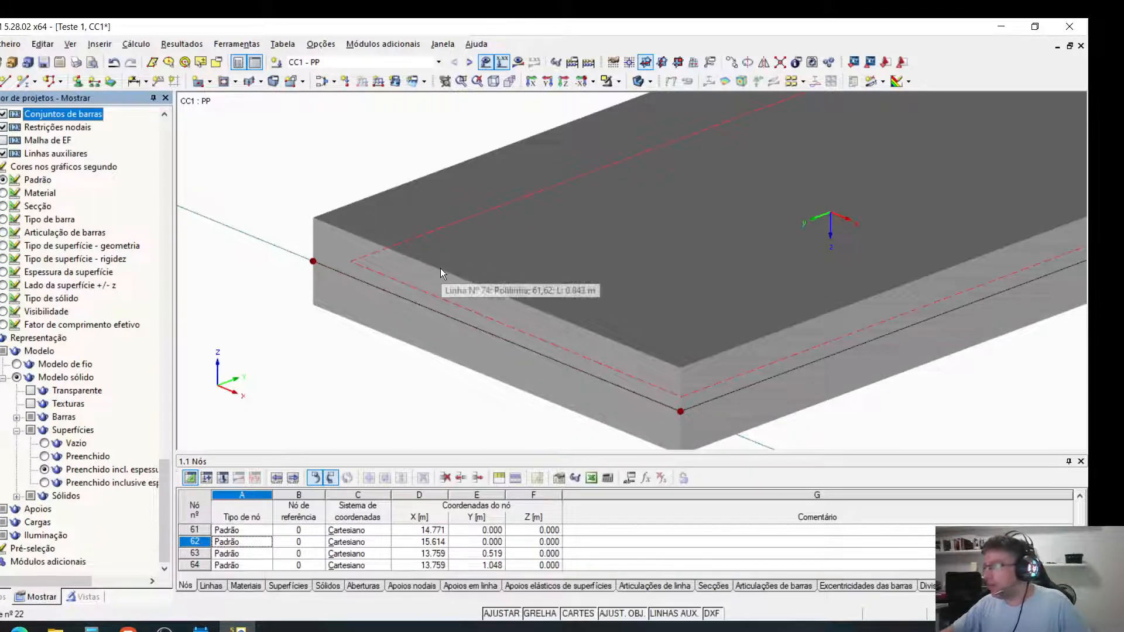
Set the concrete surface's eccentricity ez to 100 mm.
double_click(466, 267)
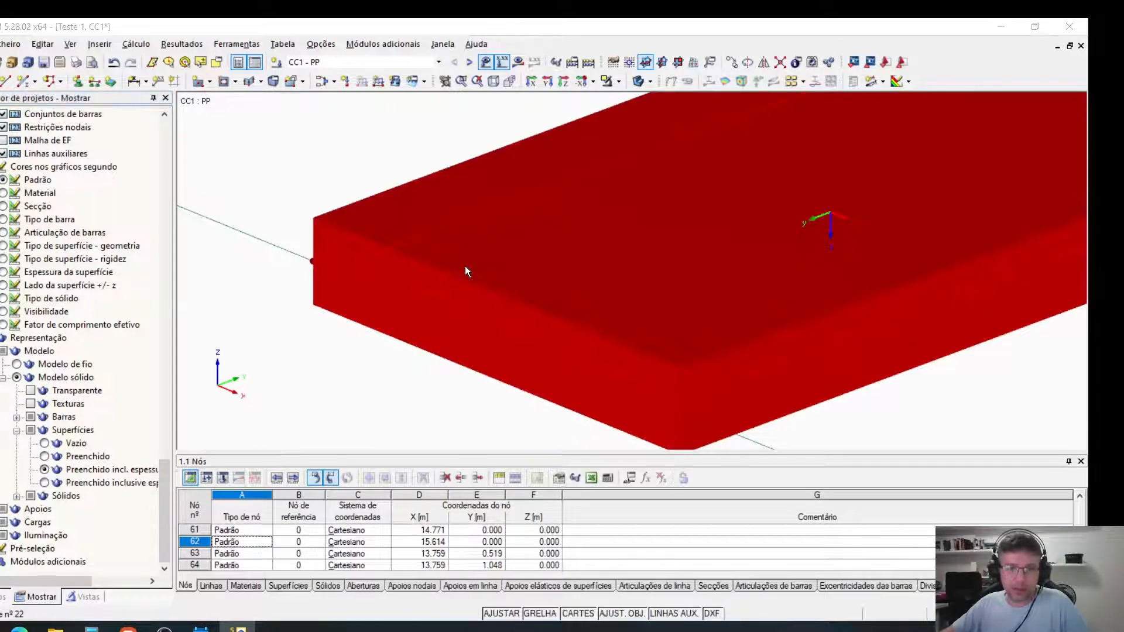
left_click(369, 163)
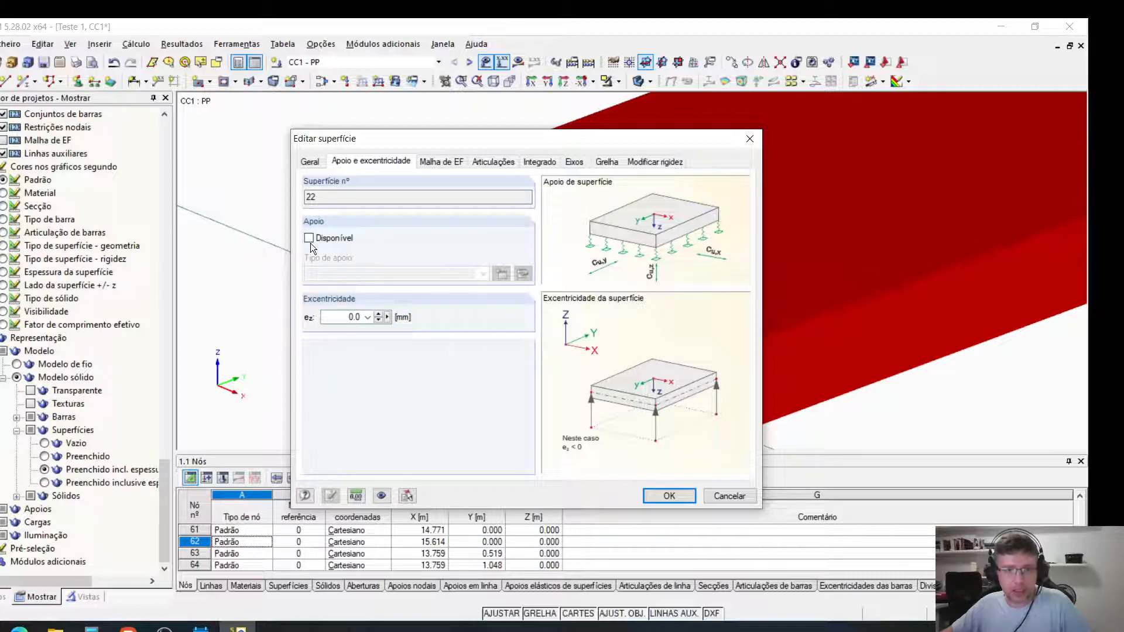
double_click(353, 318)
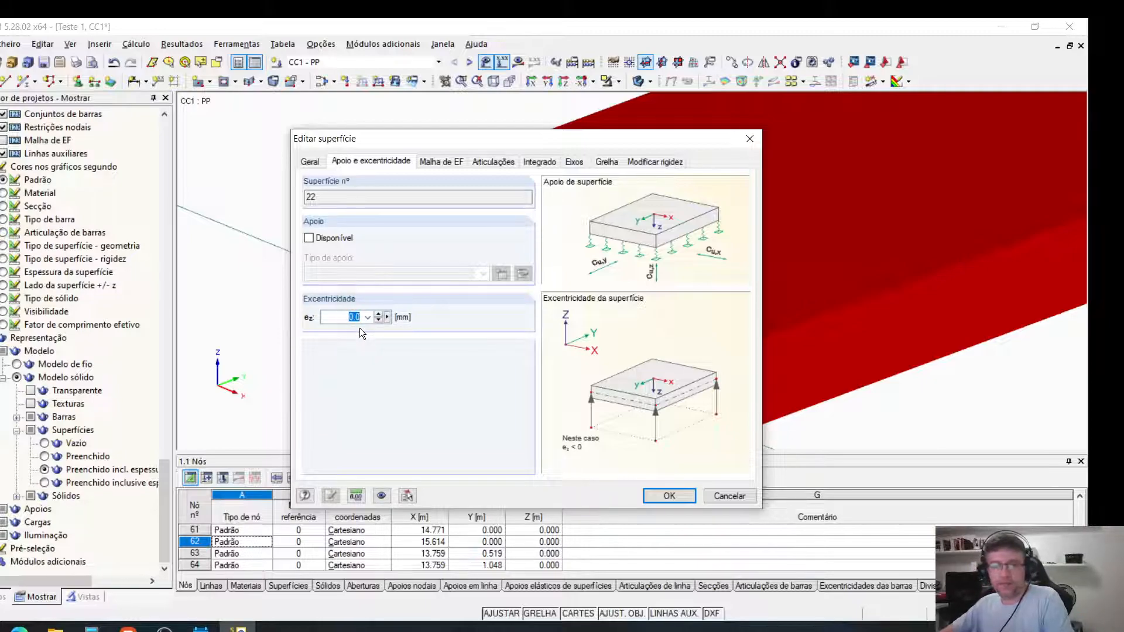
type("100")
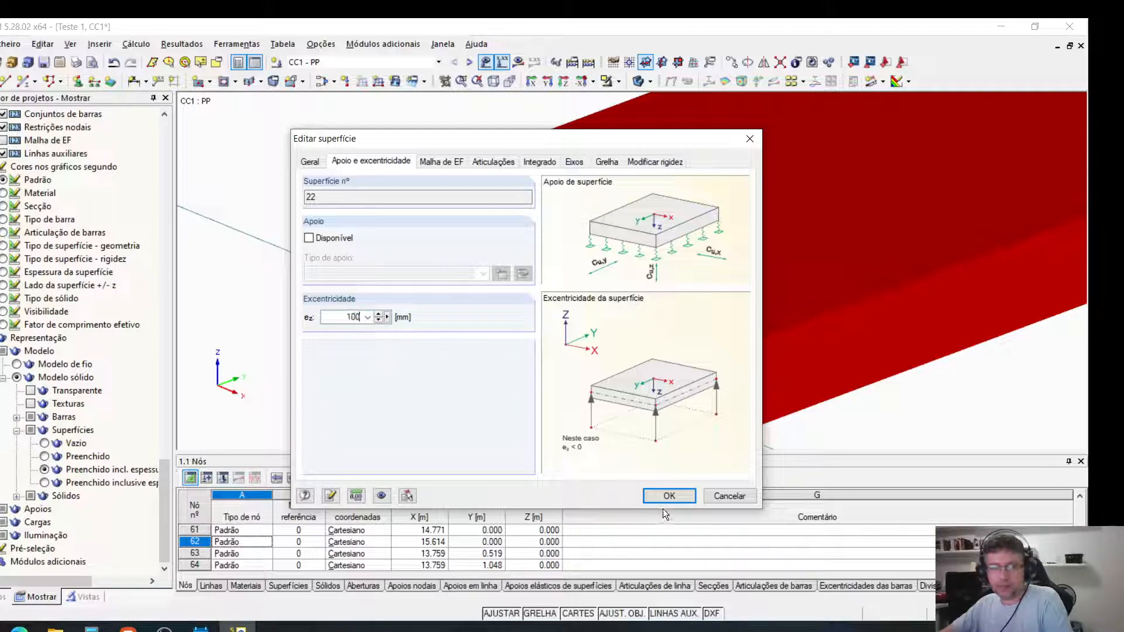
left_click(670, 496)
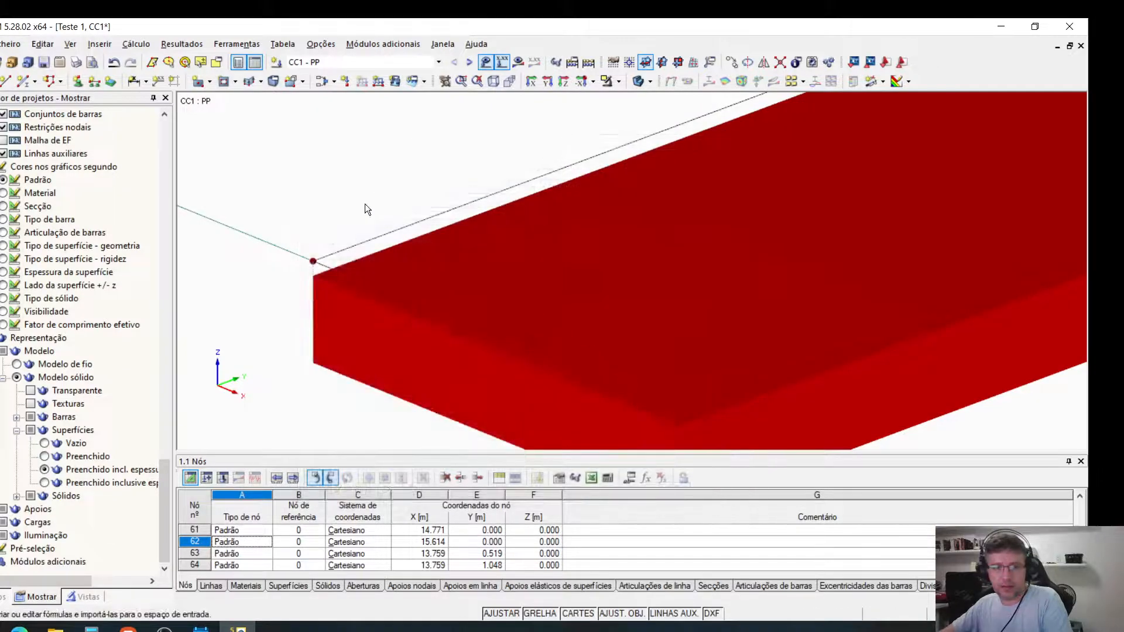
Check the concrete surface's thickness and set its eccentricity ez to 75 mm.
double_click(332, 284)
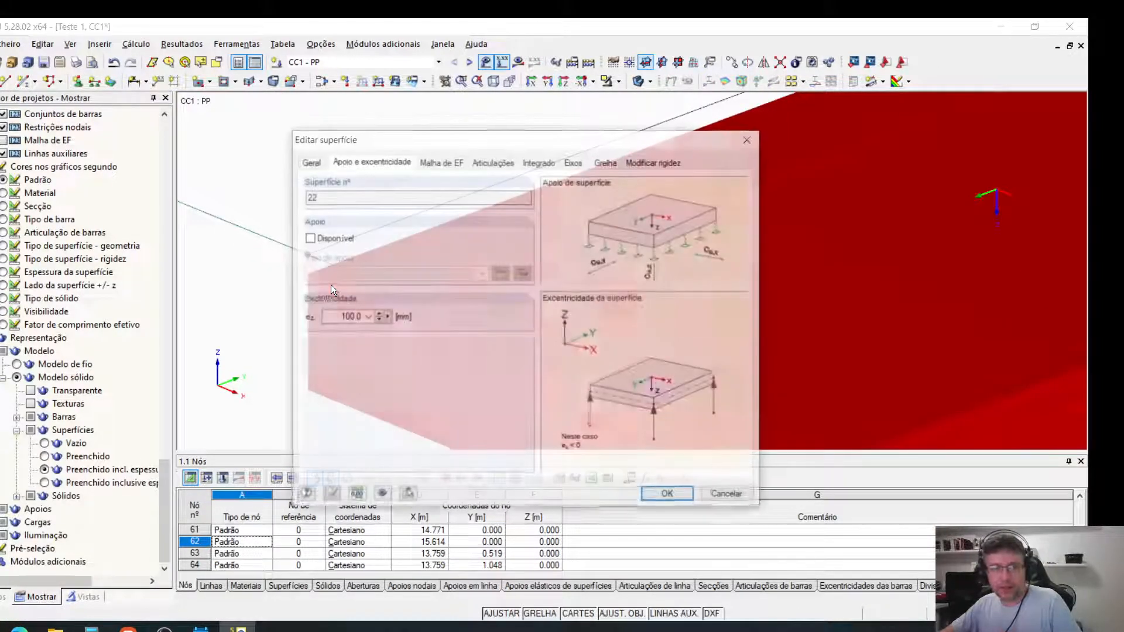
left_click(317, 162)
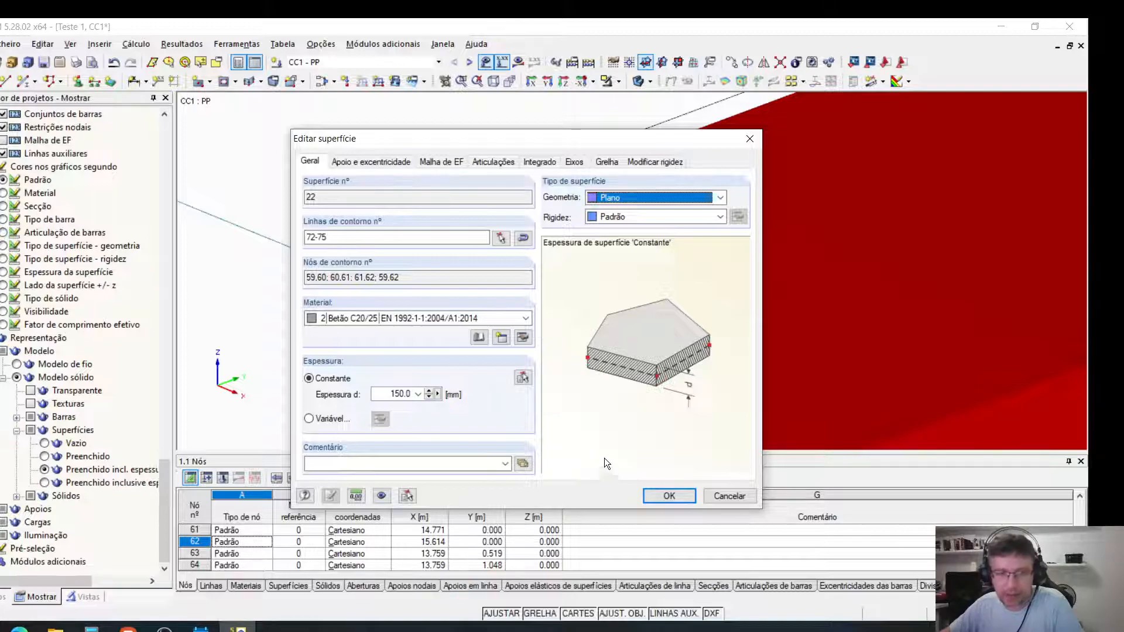
left_click(368, 162)
left_click_drag(339, 317, 452, 315)
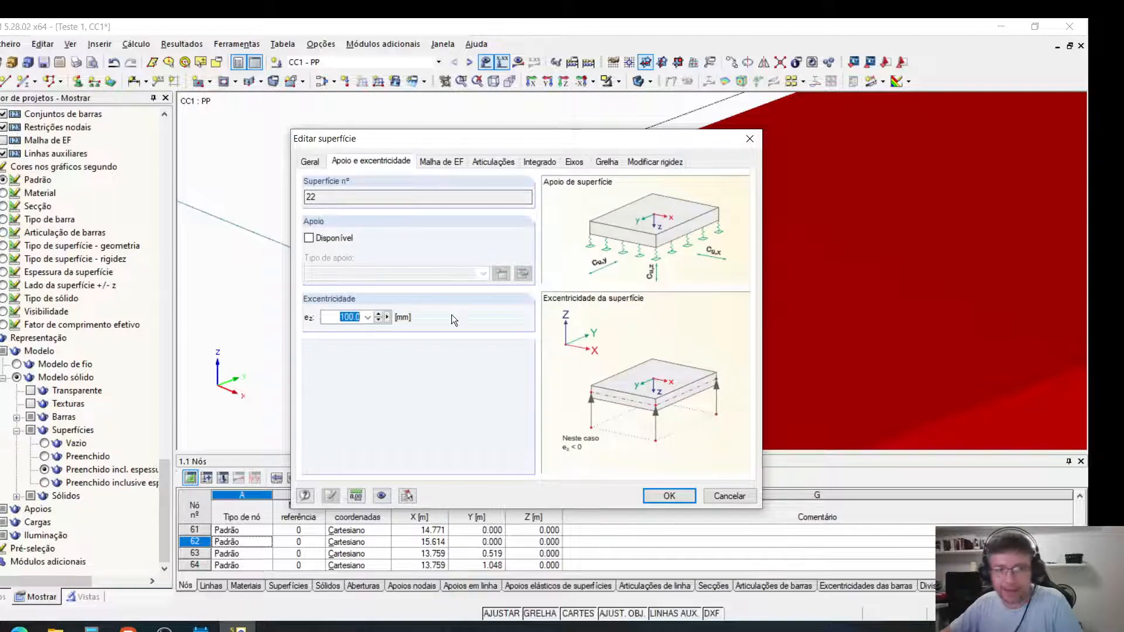
type("75")
left_click(670, 496)
scroll(339, 169, "down", 3)
left_click(337, 165)
scroll(378, 162, "down", 3)
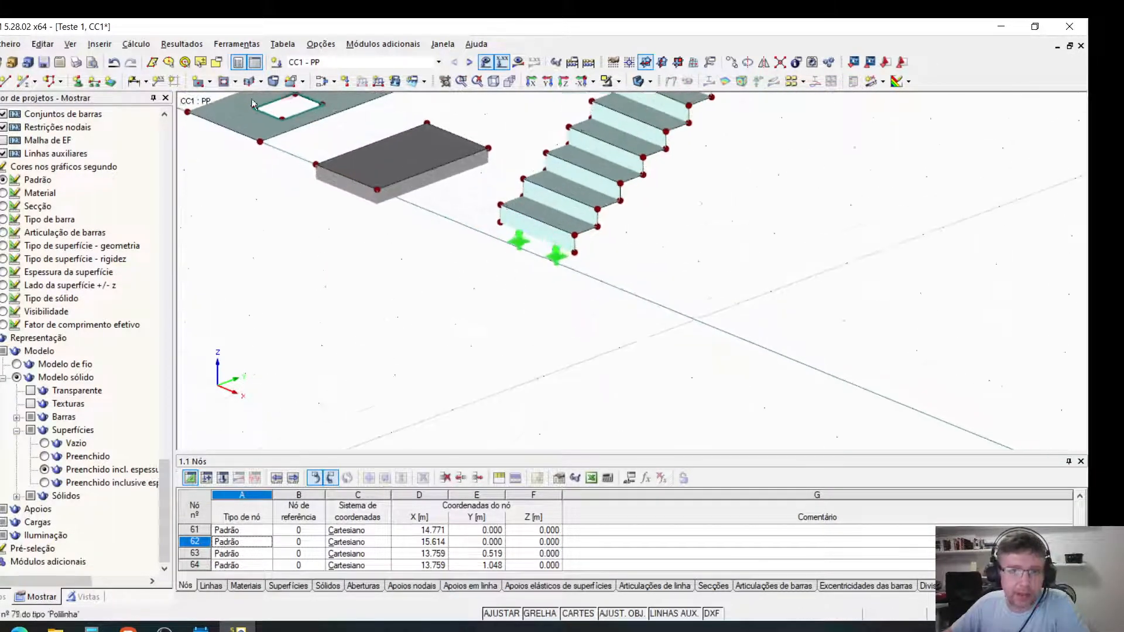
Draw a single beam member with section W 200x26.6 in Aço AR 350 beside the foot of the staircase.
left_click(23, 82)
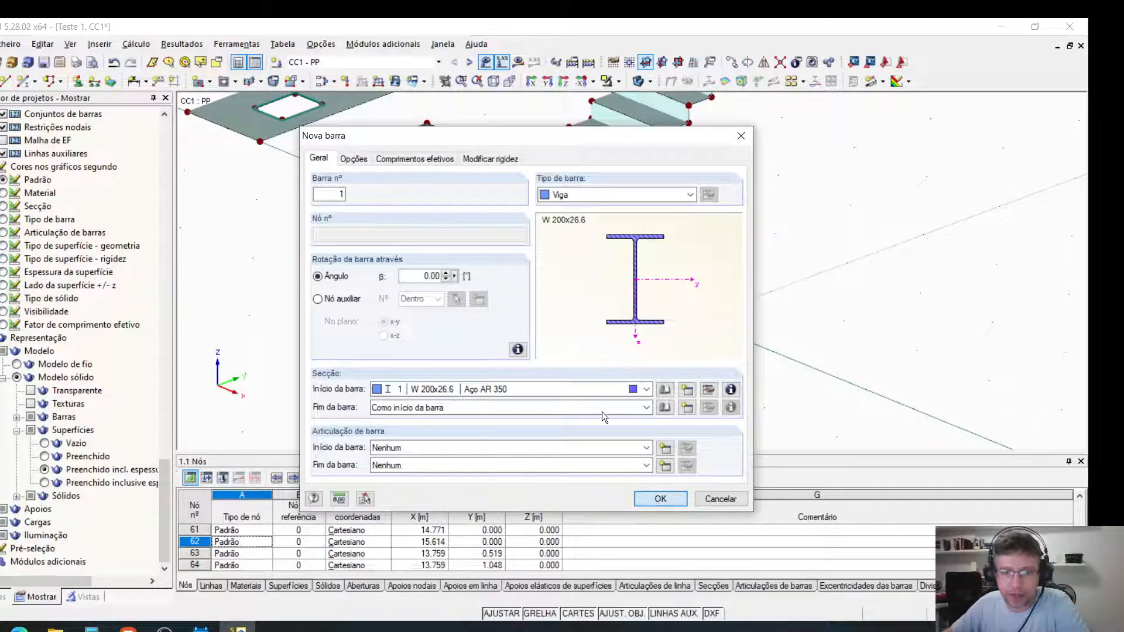
left_click(660, 498)
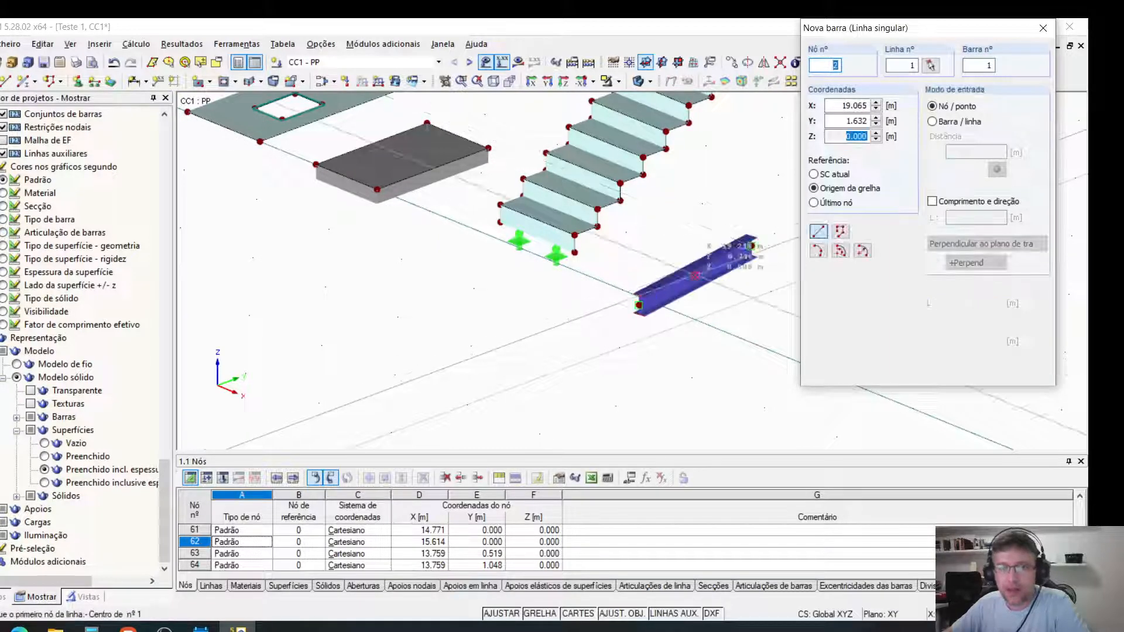
scroll(653, 298, "up", 8)
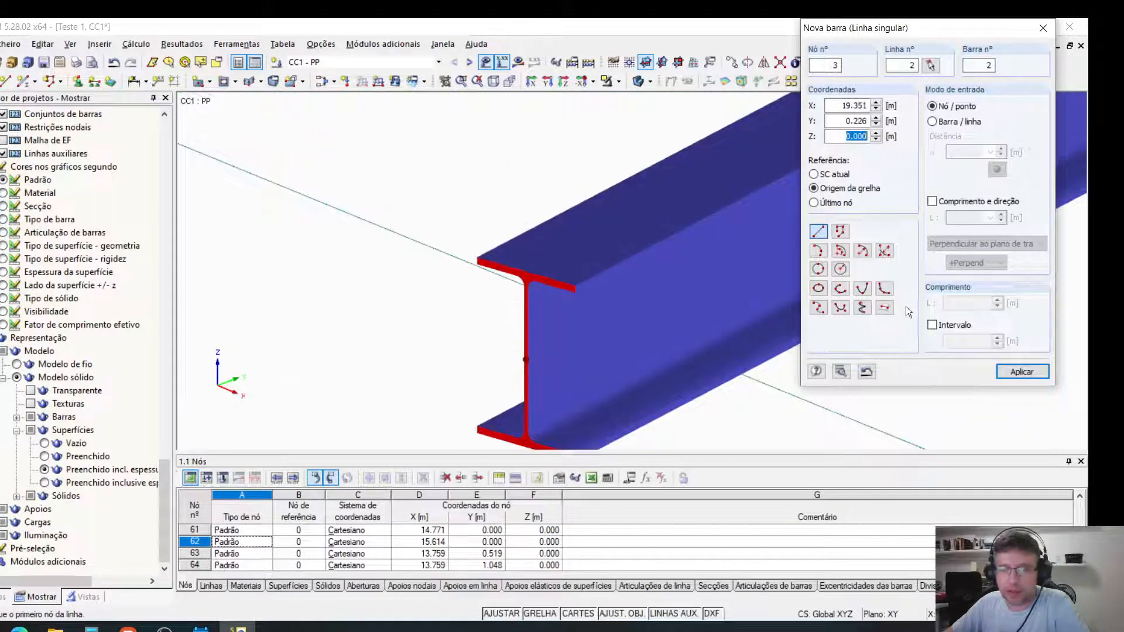
left_click(1043, 27)
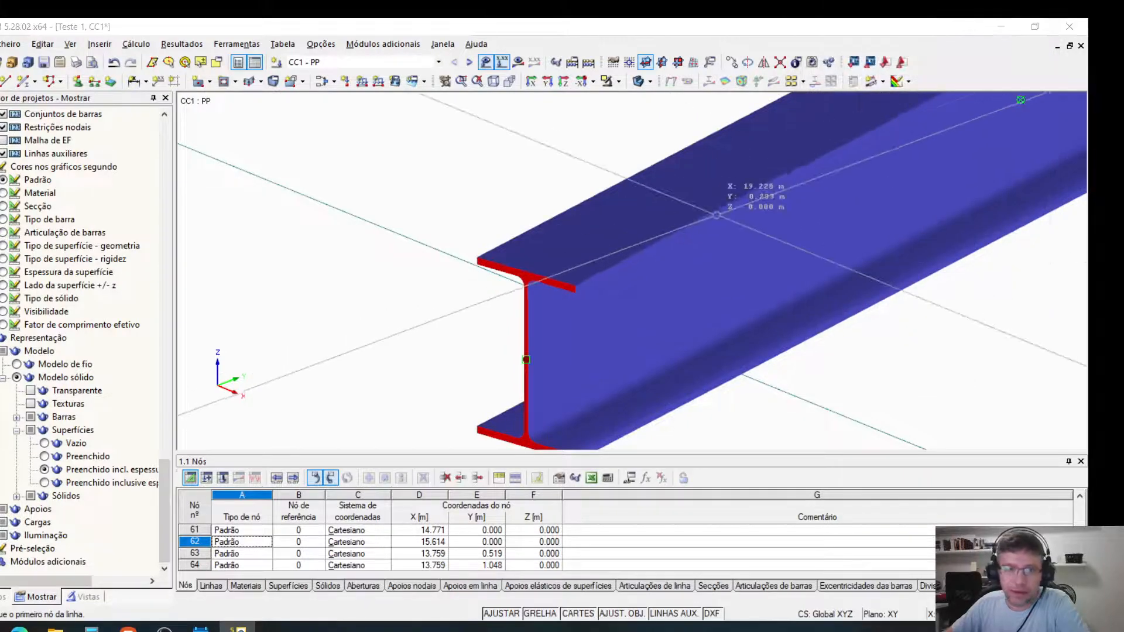
right_click(715, 251)
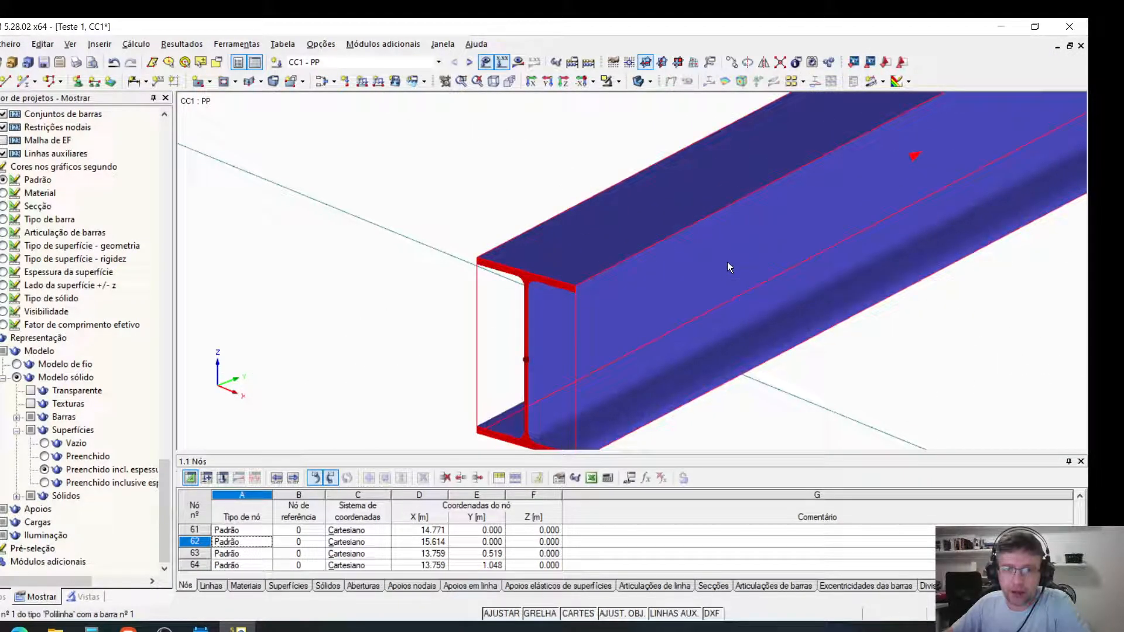
Assign the beam a new member eccentricity with its section aligned at the top middle.
double_click(728, 262)
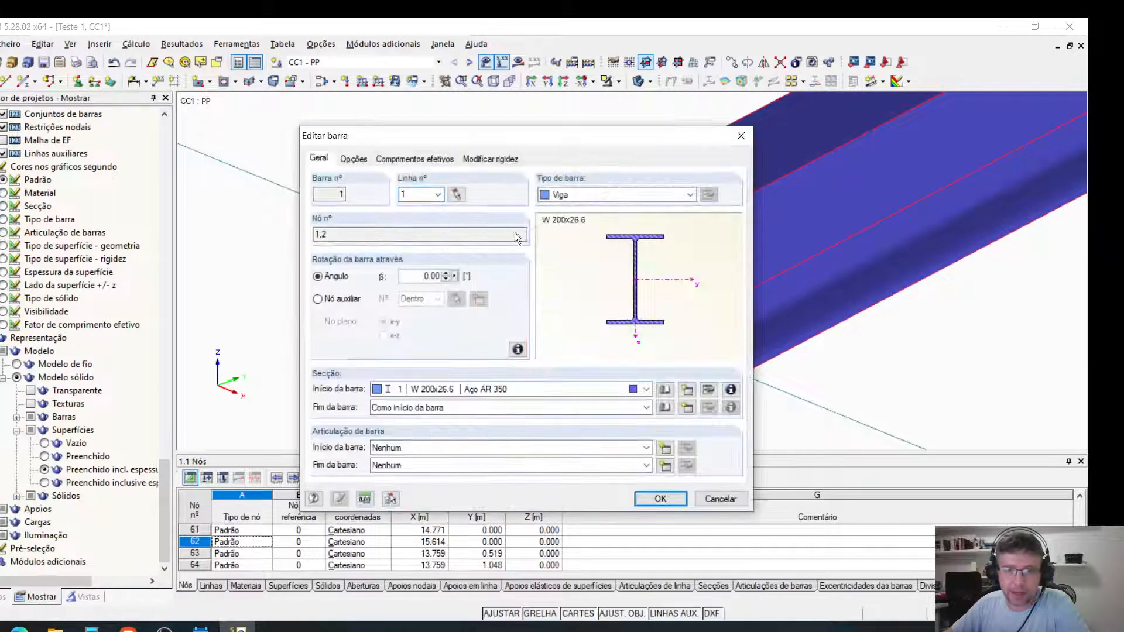
left_click(360, 157)
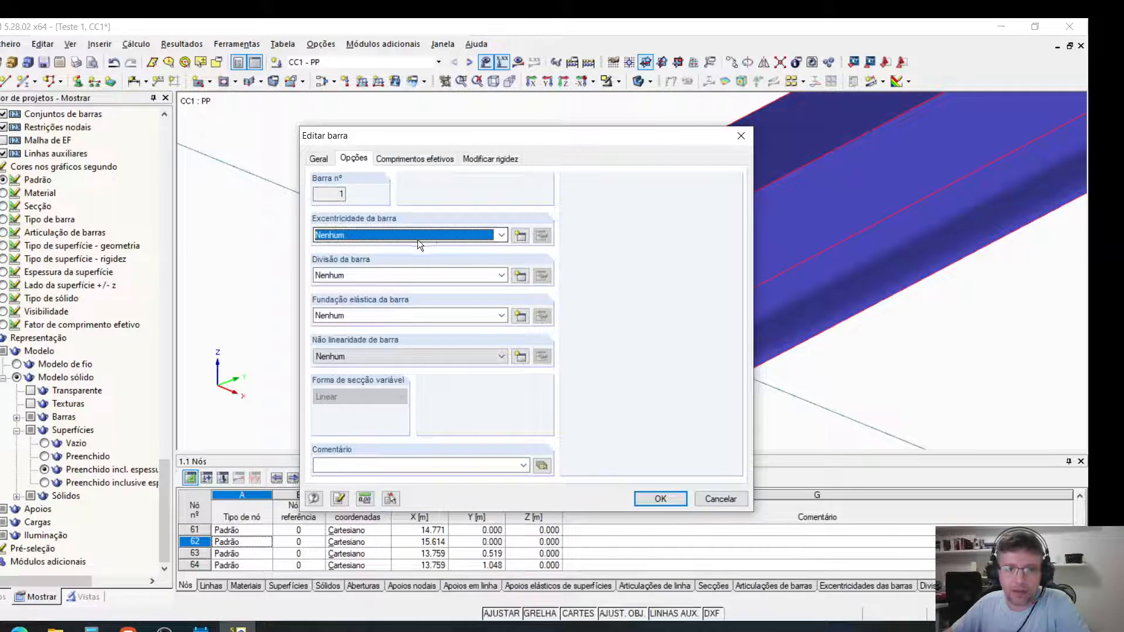
left_click(493, 236)
left_click(457, 246)
left_click(526, 237)
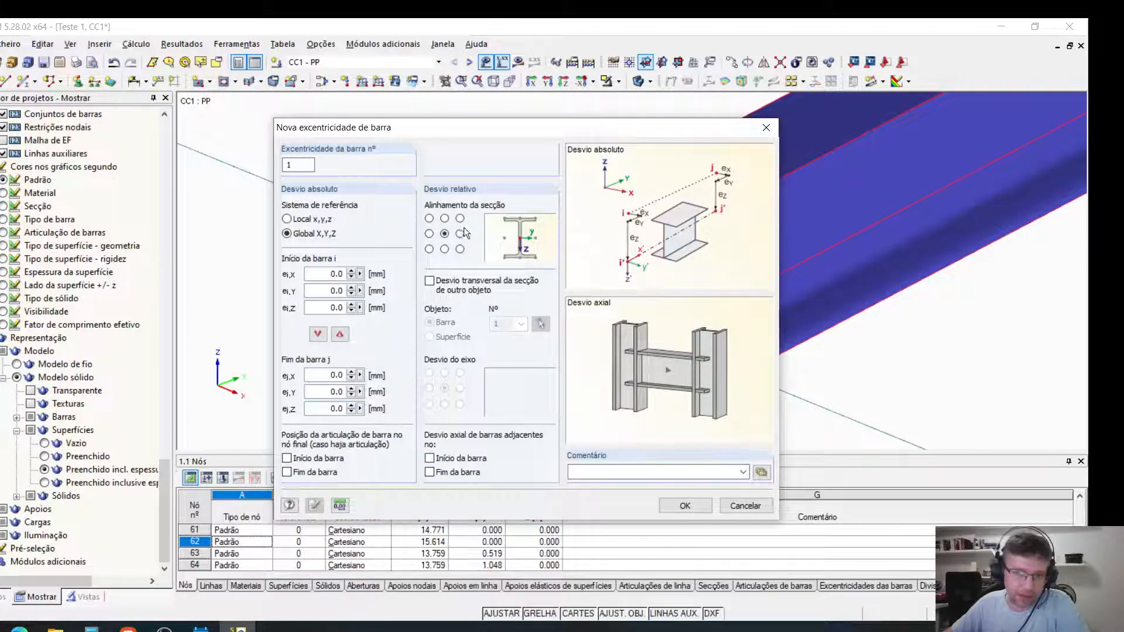
left_click(445, 218)
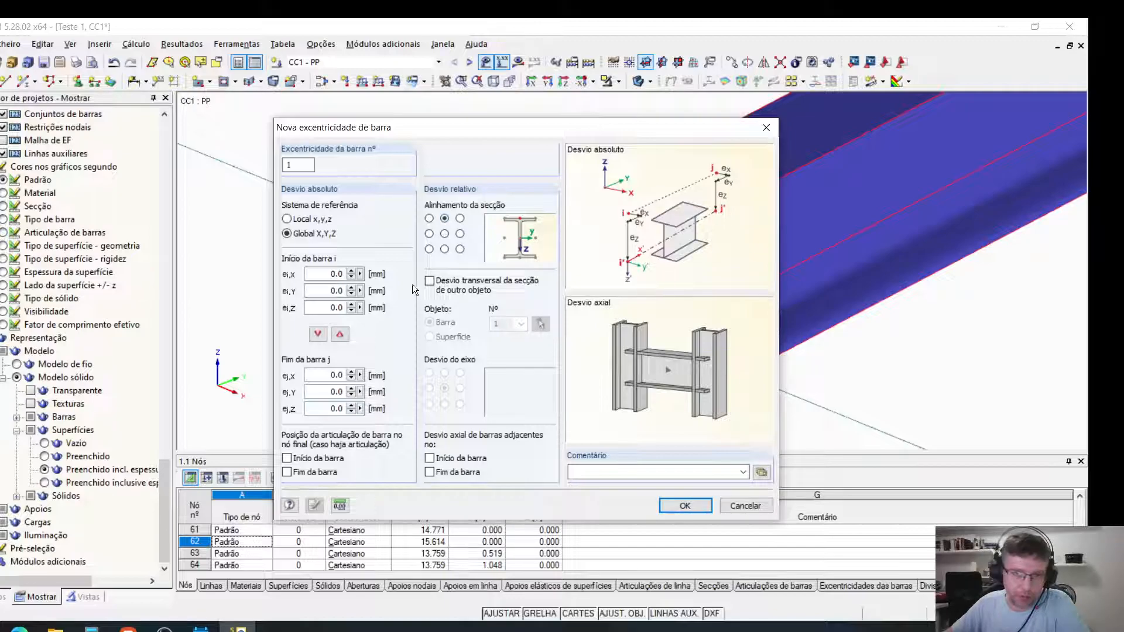
left_click(670, 506)
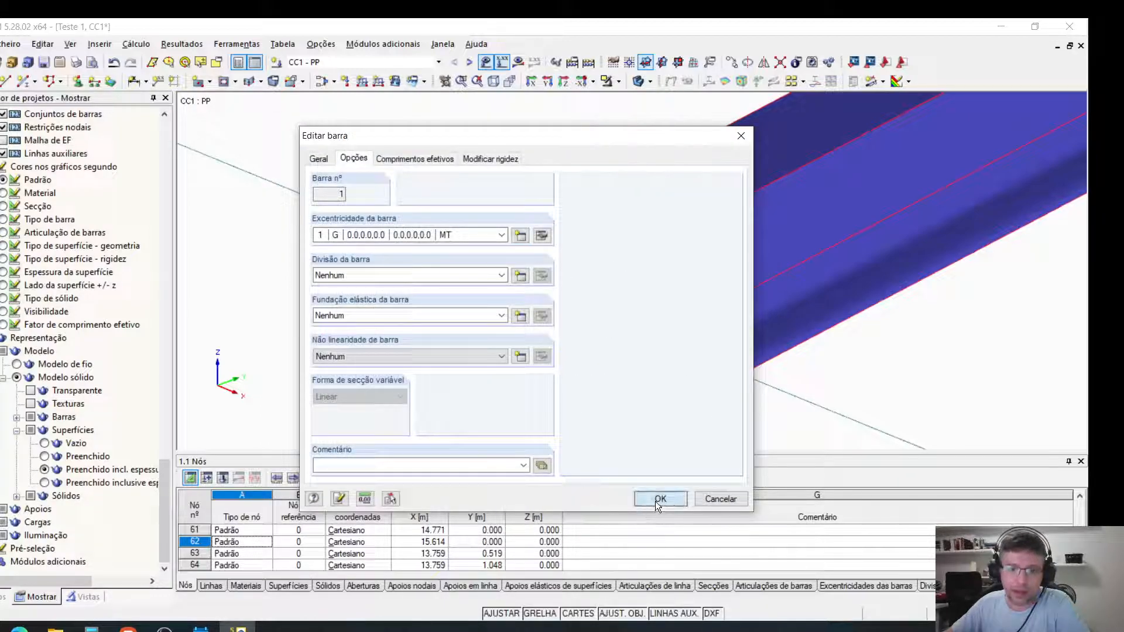
left_click(656, 500)
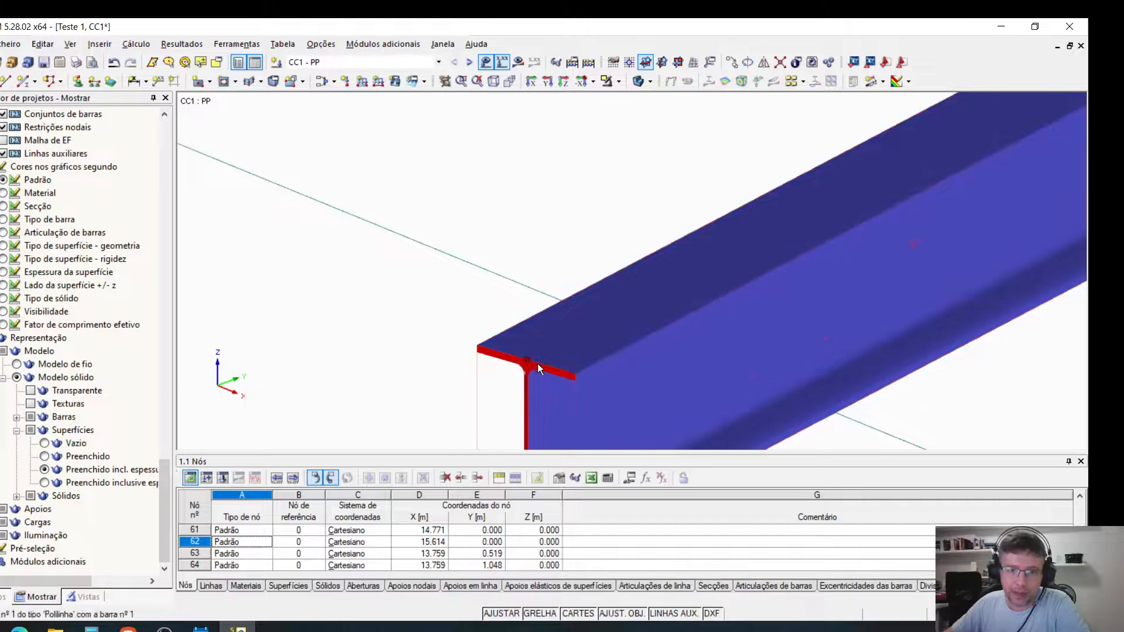
Delete the W 200x26.6 beam beside the staircase together with its end nodes.
scroll(532, 363, "down", 3)
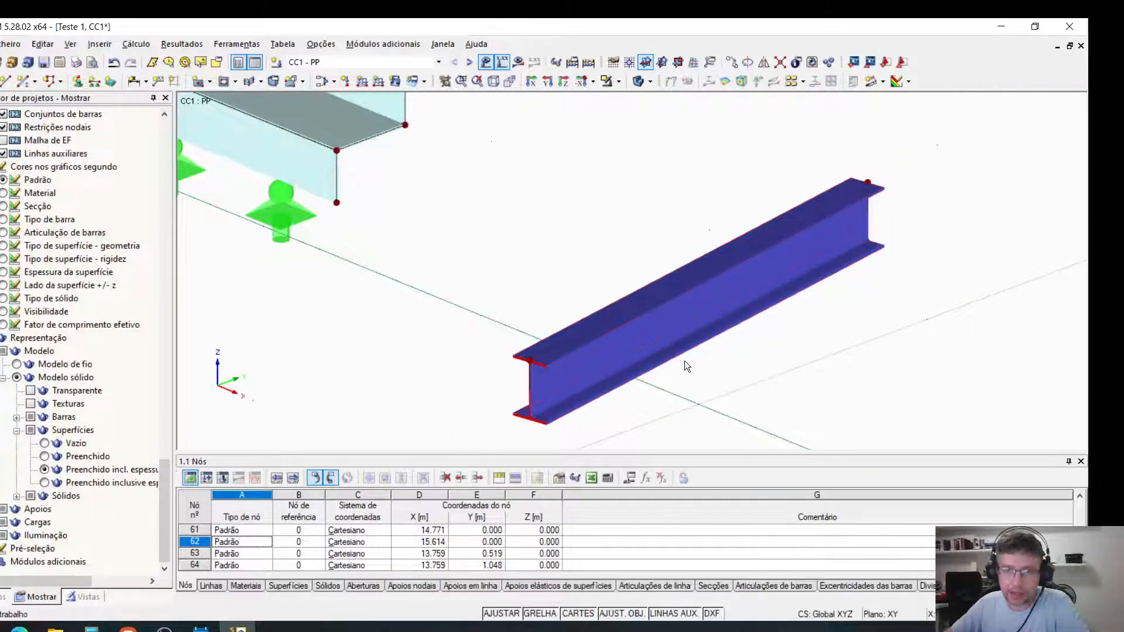
scroll(684, 360, "down", 2)
middle_click_drag(666, 338, 779, 353)
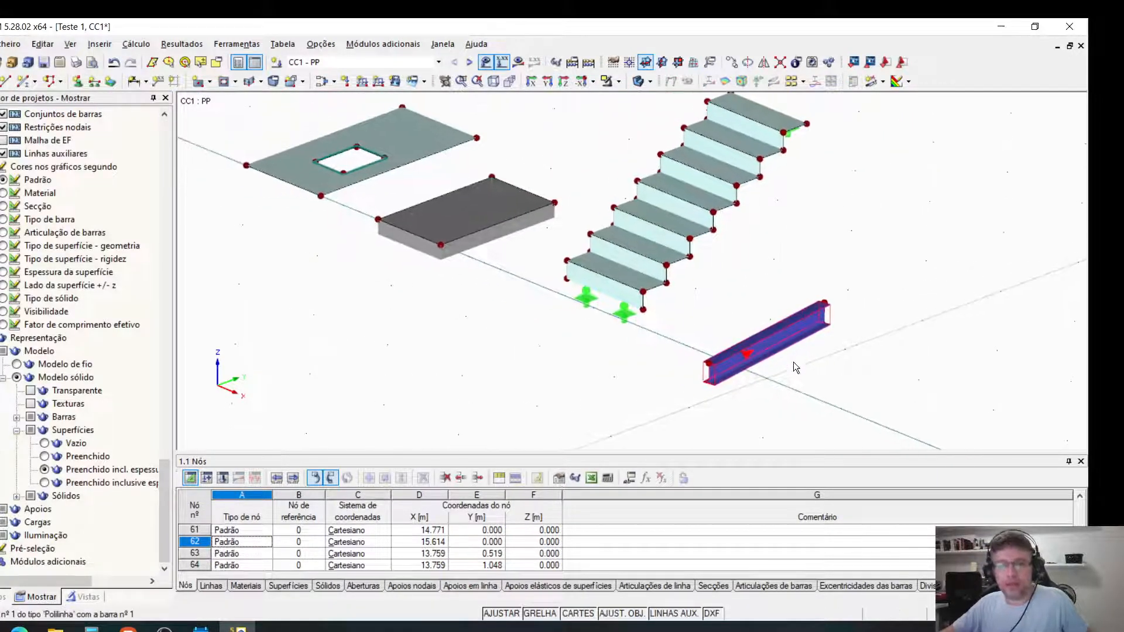
left_click_drag(692, 287, 919, 415)
key("Delete")
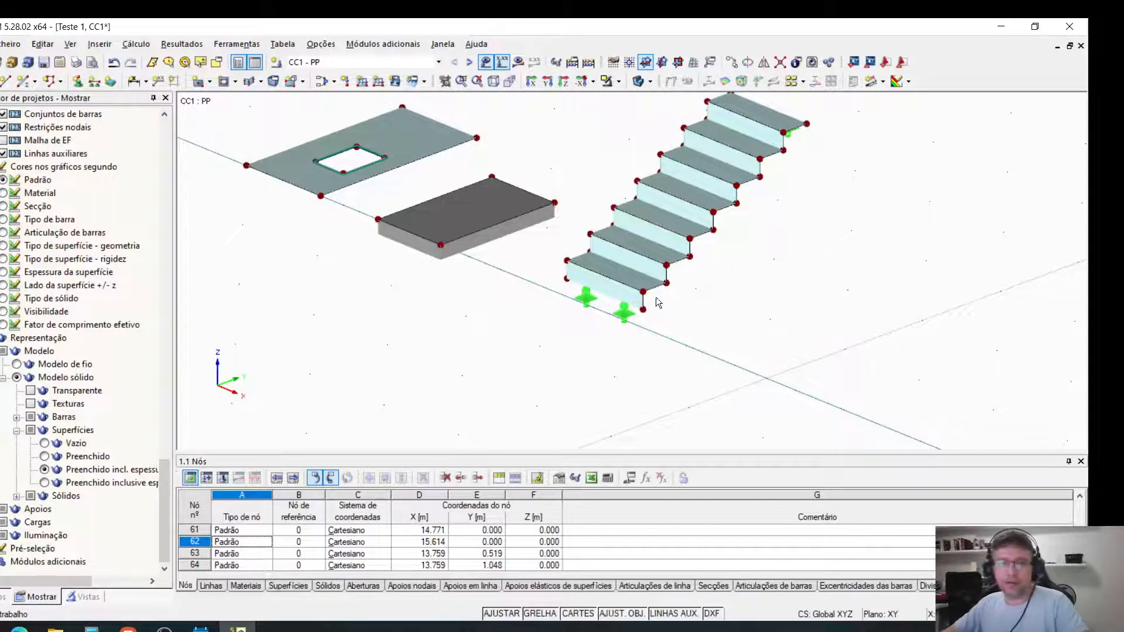
Place Articulado nodal supports on the four corner nodes of the concrete slab.
middle_click_drag(621, 300, 600, 349)
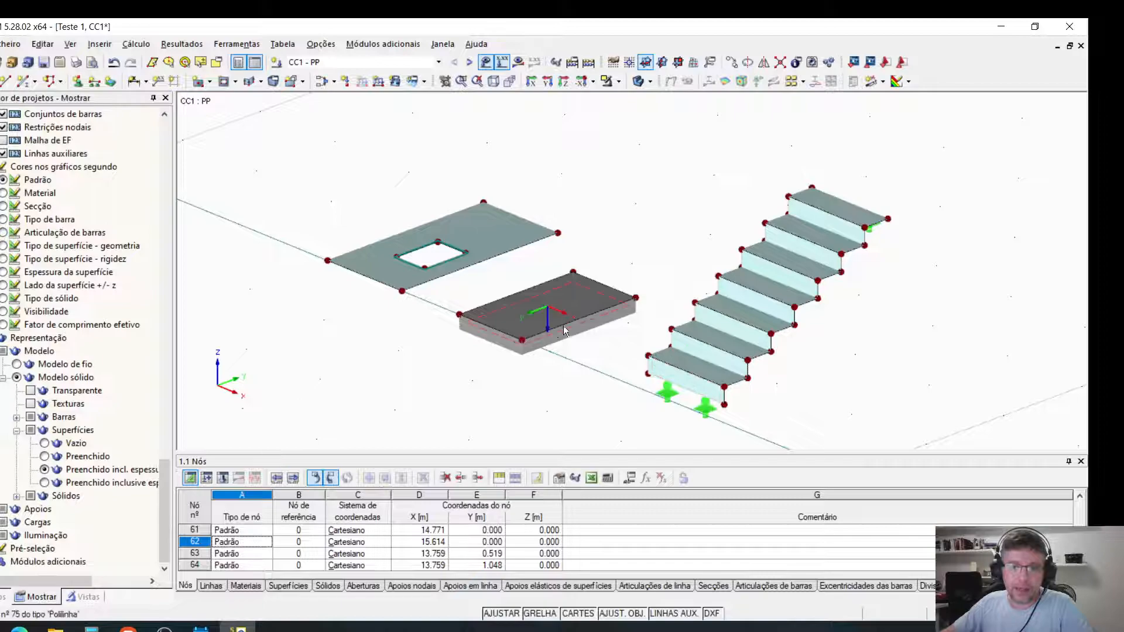
scroll(386, 284, "up", 5)
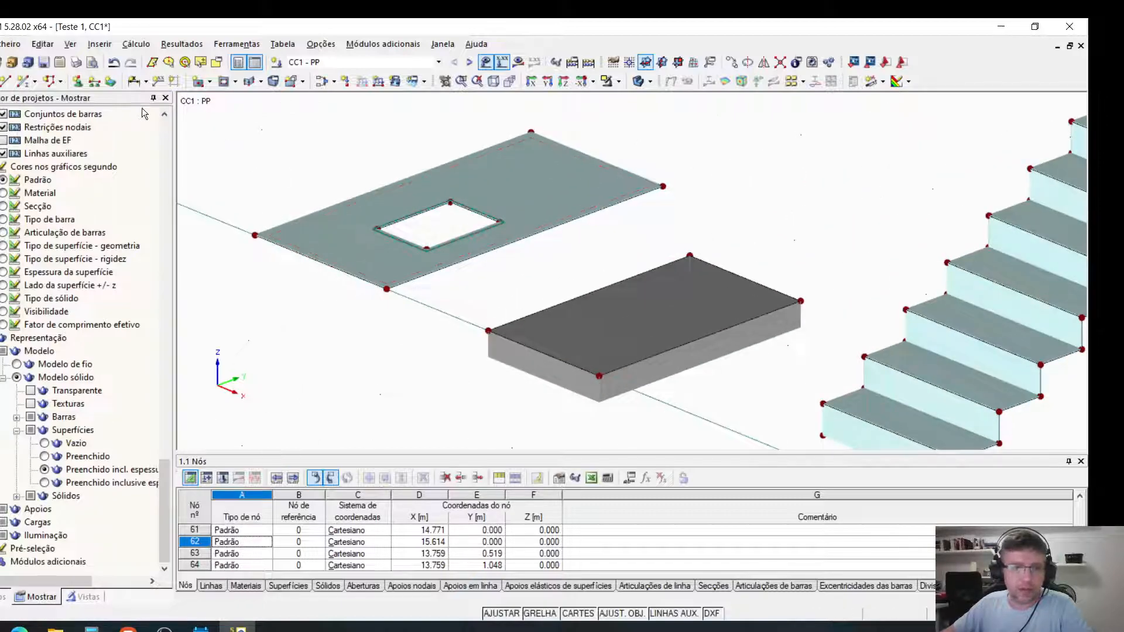
left_click(134, 82)
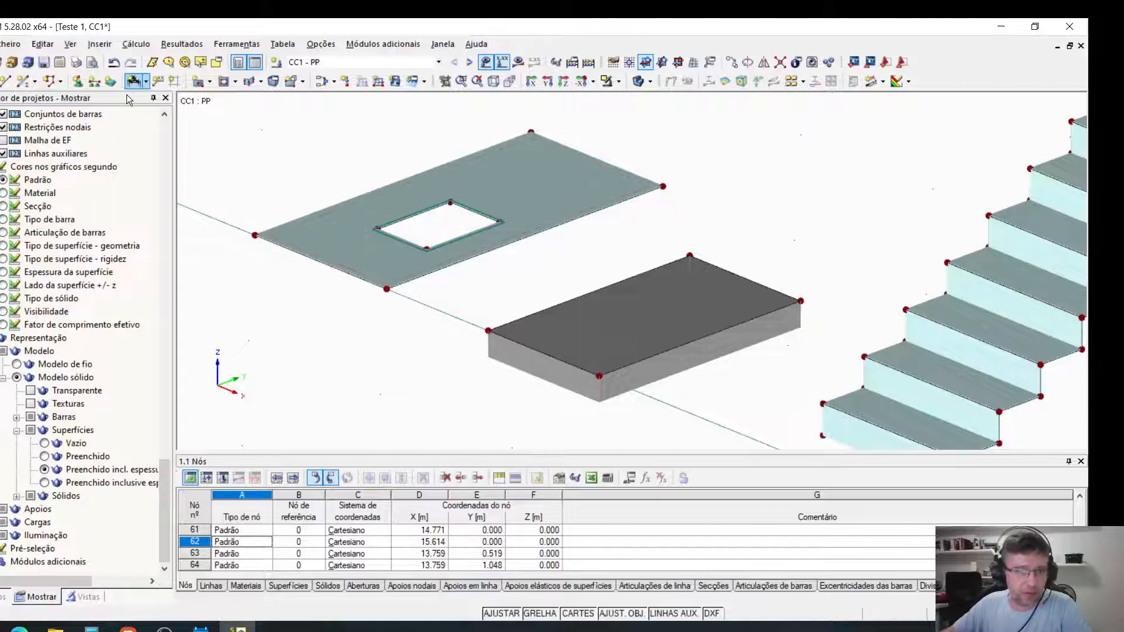
left_click(78, 82)
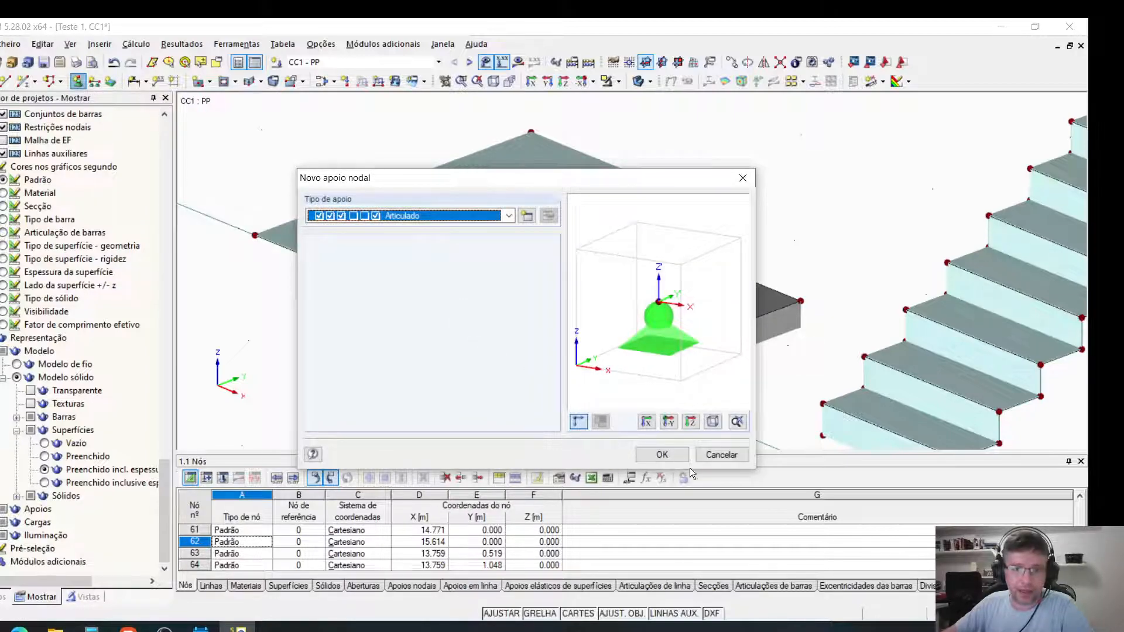
left_click(662, 454)
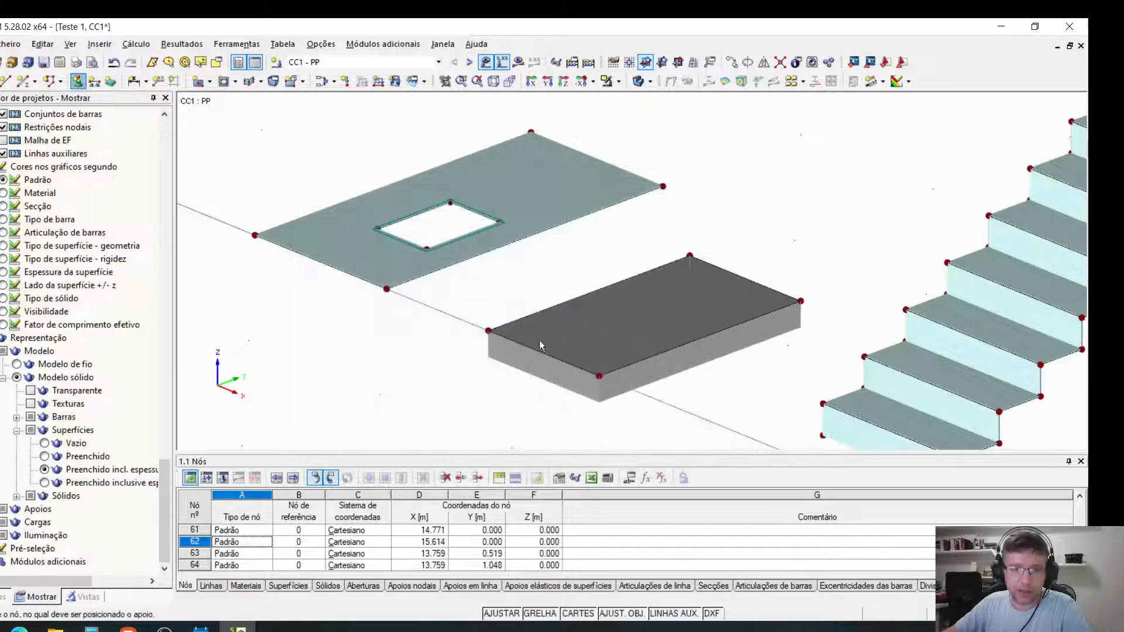
left_click(600, 376)
left_click(800, 301)
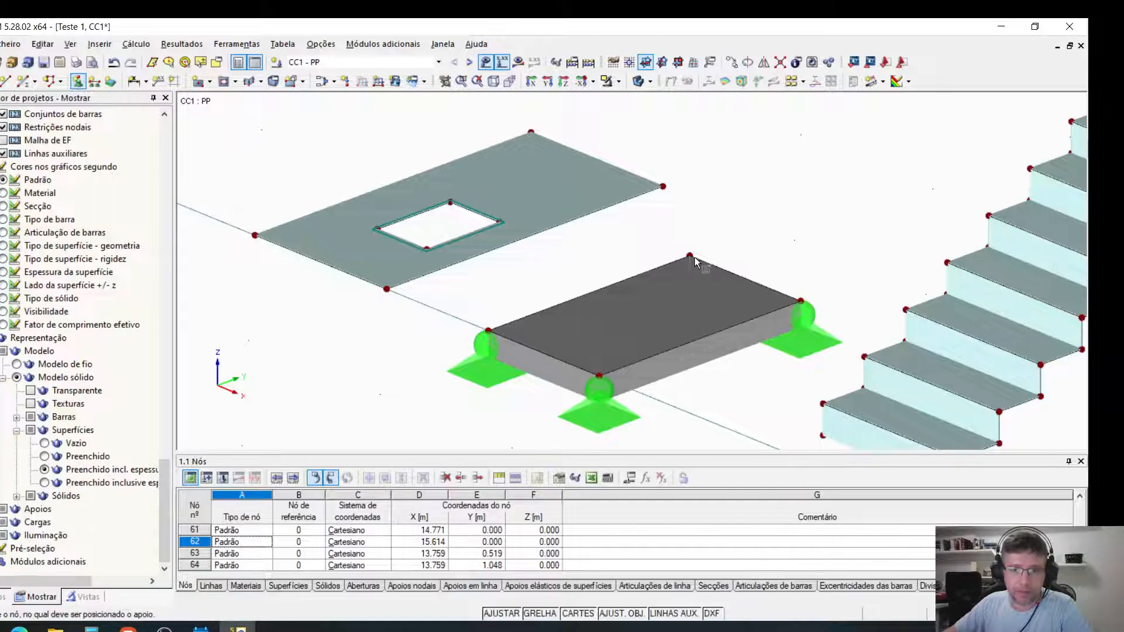
left_click(689, 256)
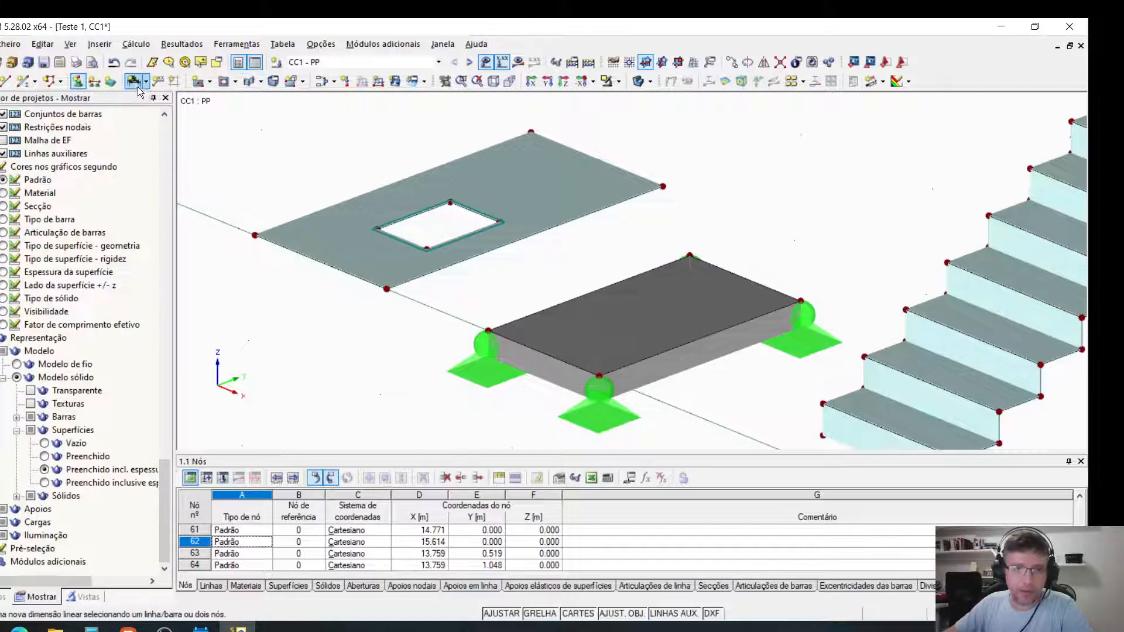
Add a Global Articulado line support along the front edge of the staircase's second tread.
left_click(93, 82)
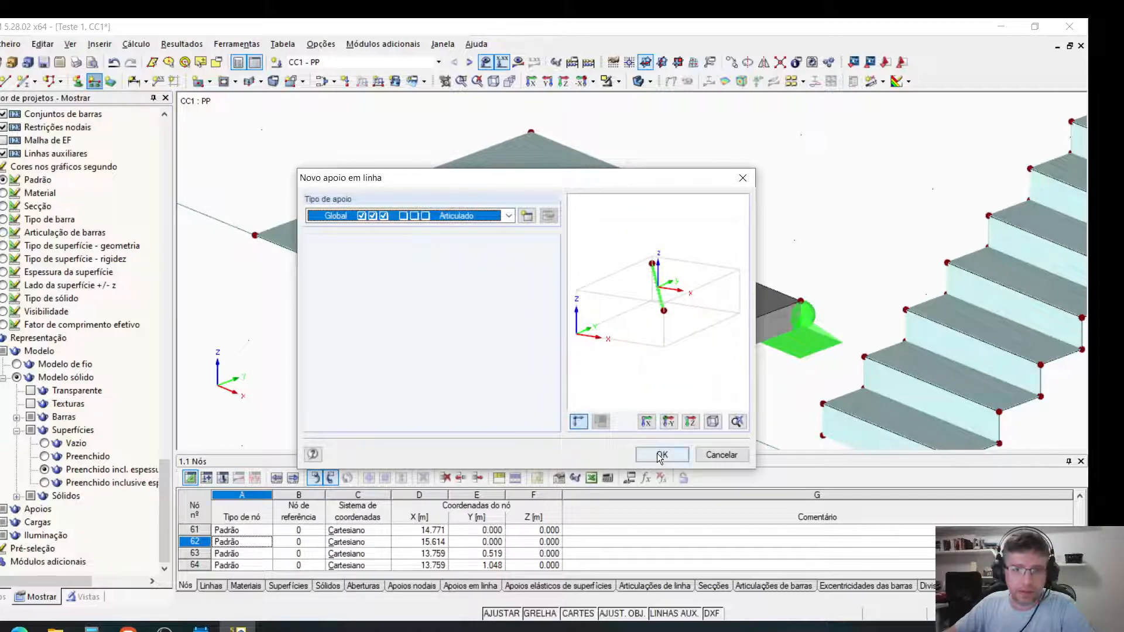
left_click(660, 455)
middle_click_drag(840, 357, 559, 243)
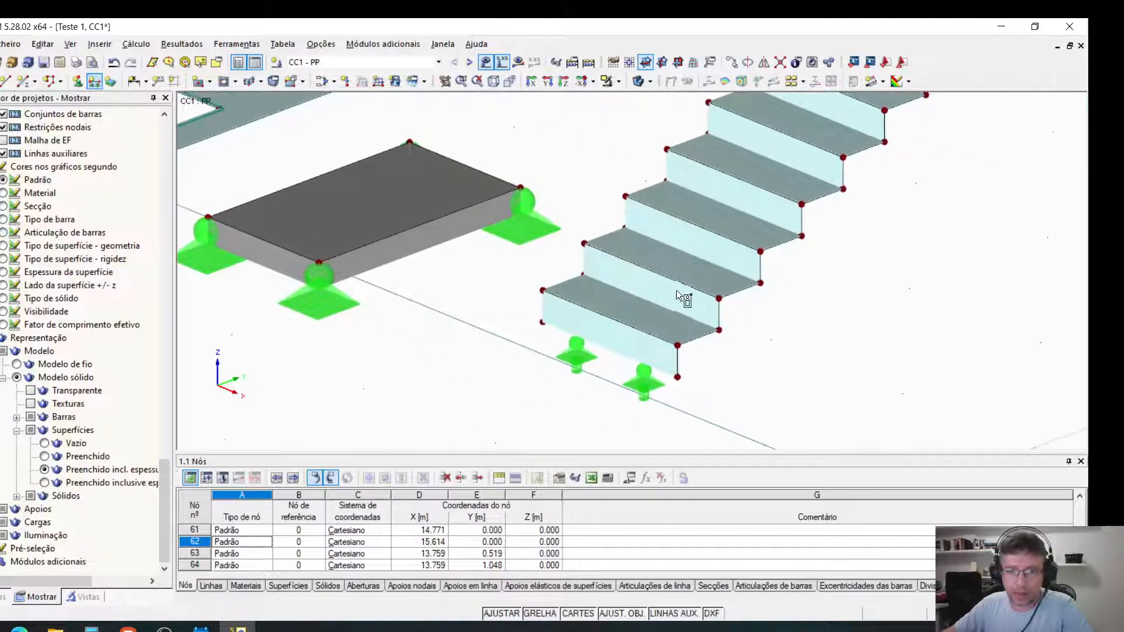
left_click(679, 282)
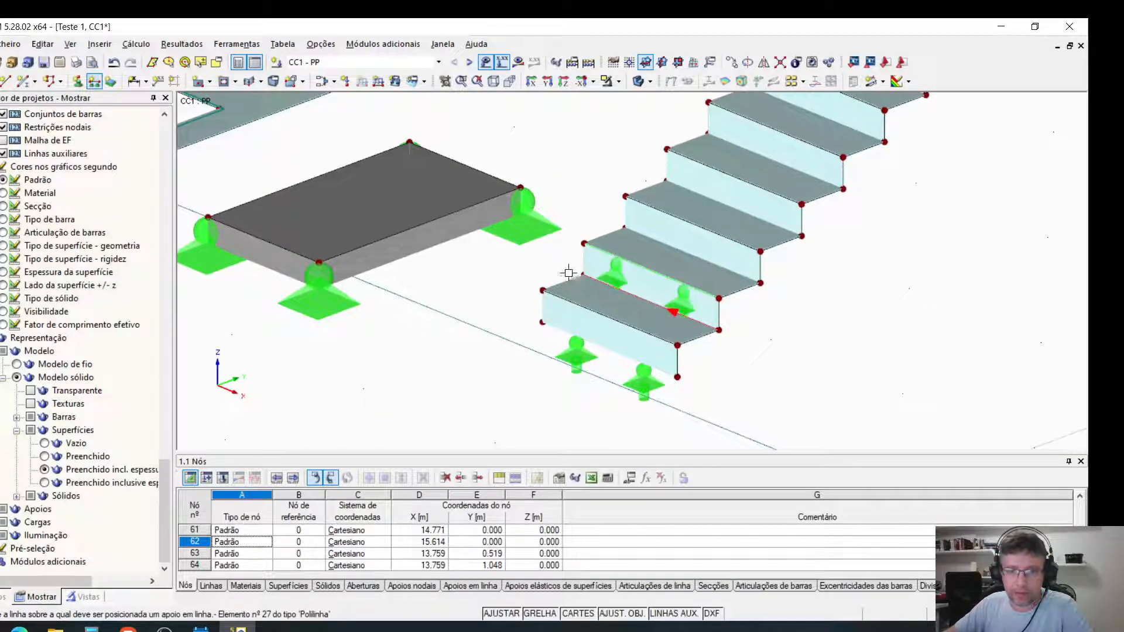
Assign a Local Encastrado surface support to the surface with the rectangular opening.
middle_click_drag(721, 314, 881, 354)
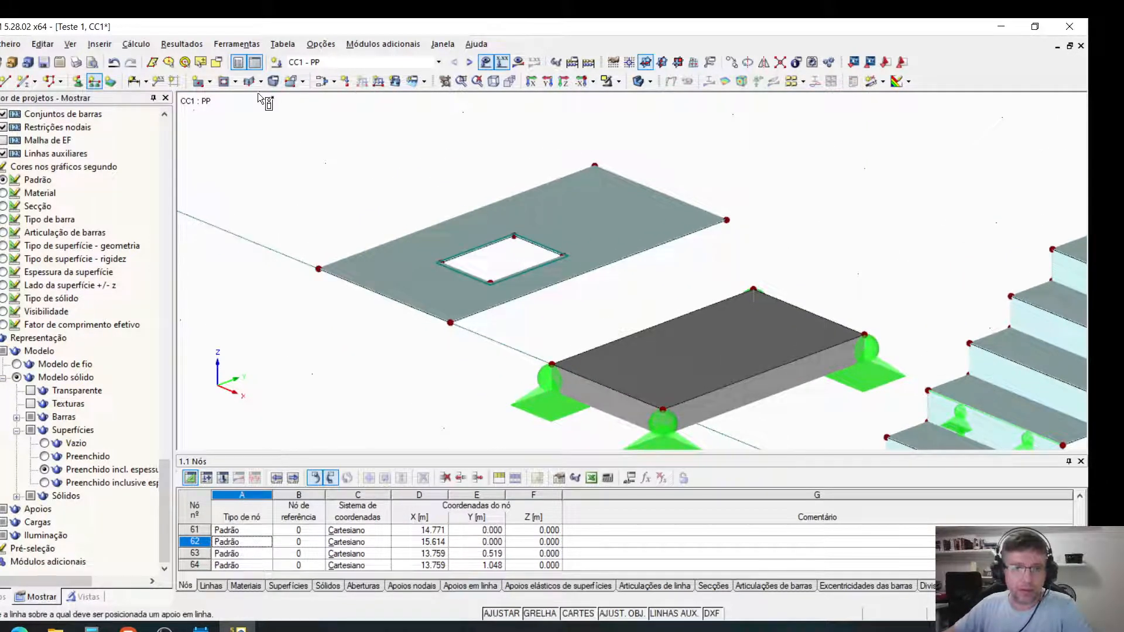
left_click(111, 87)
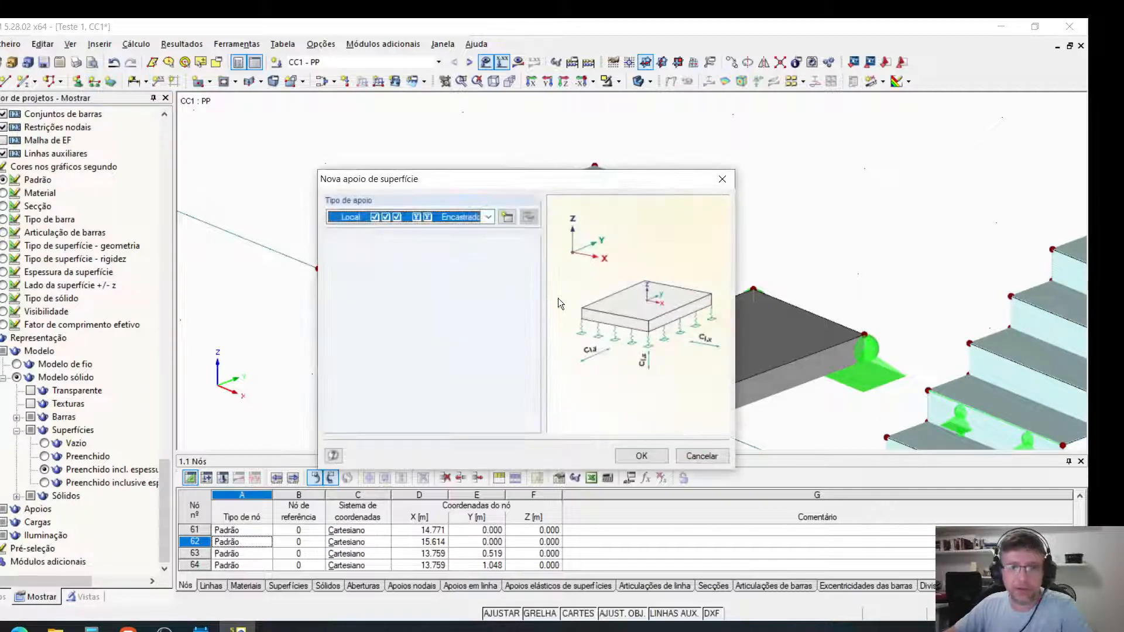
left_click(507, 216)
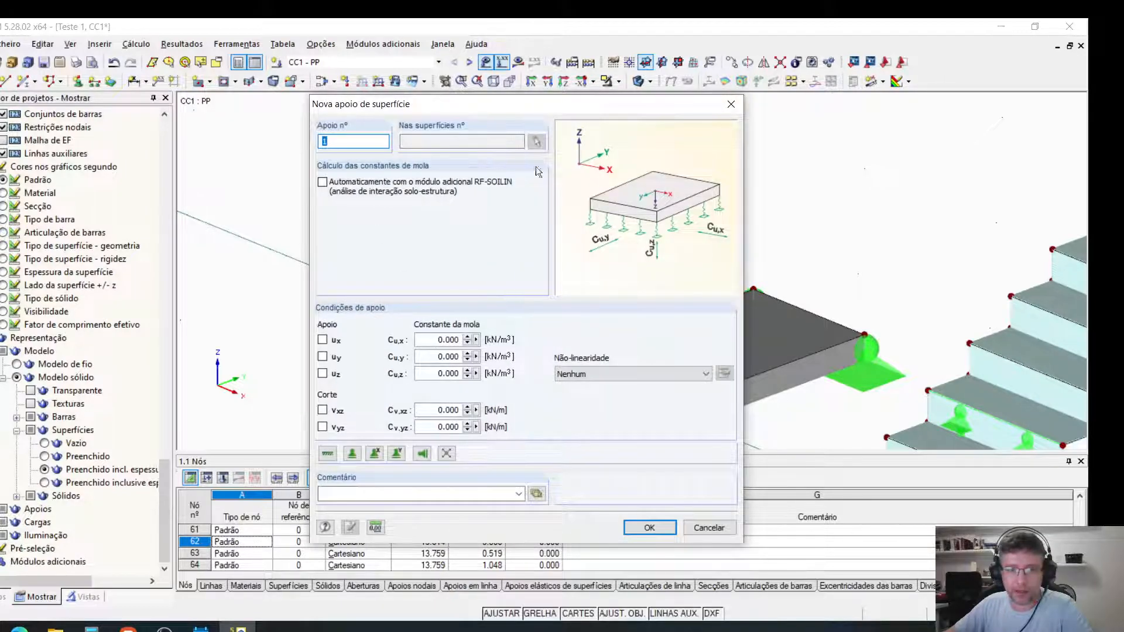
left_click(706, 529)
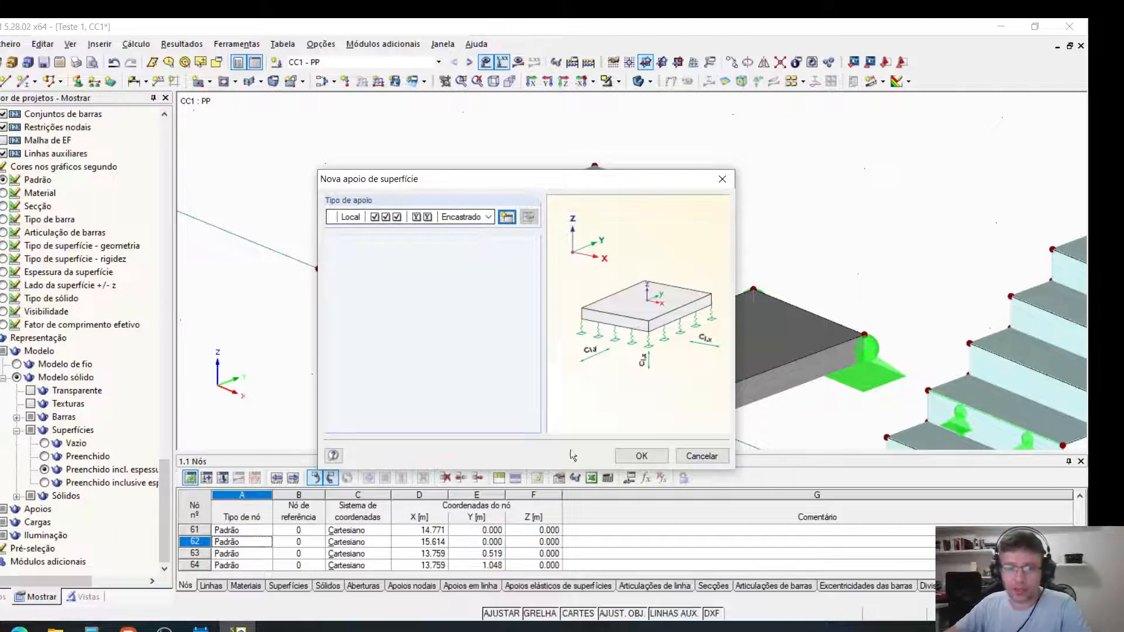
left_click(641, 456)
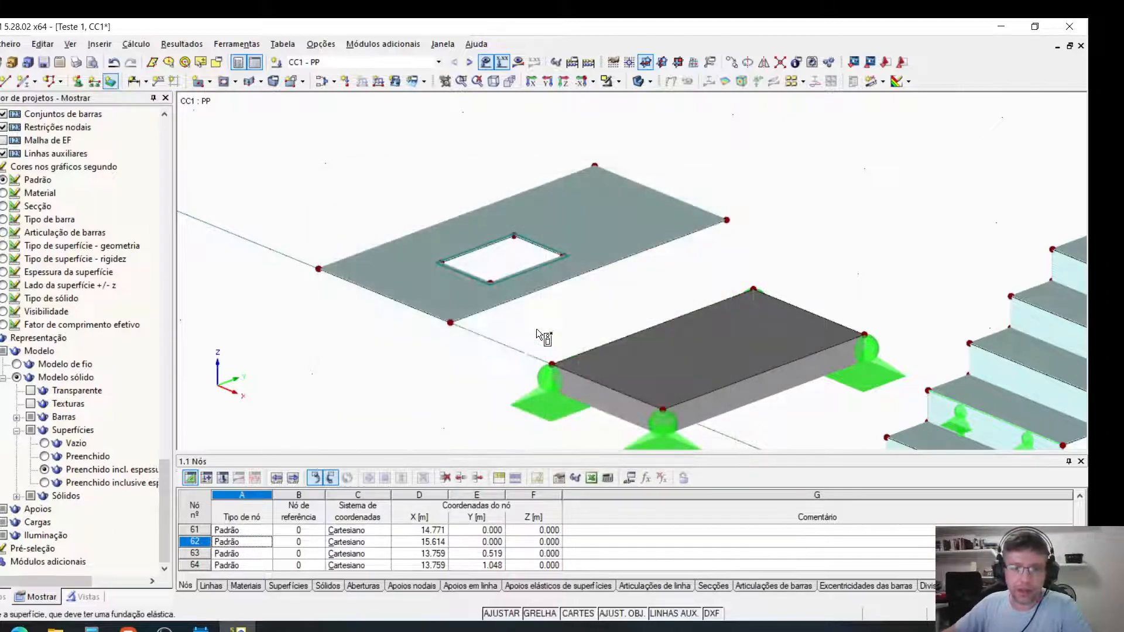
left_click(537, 283)
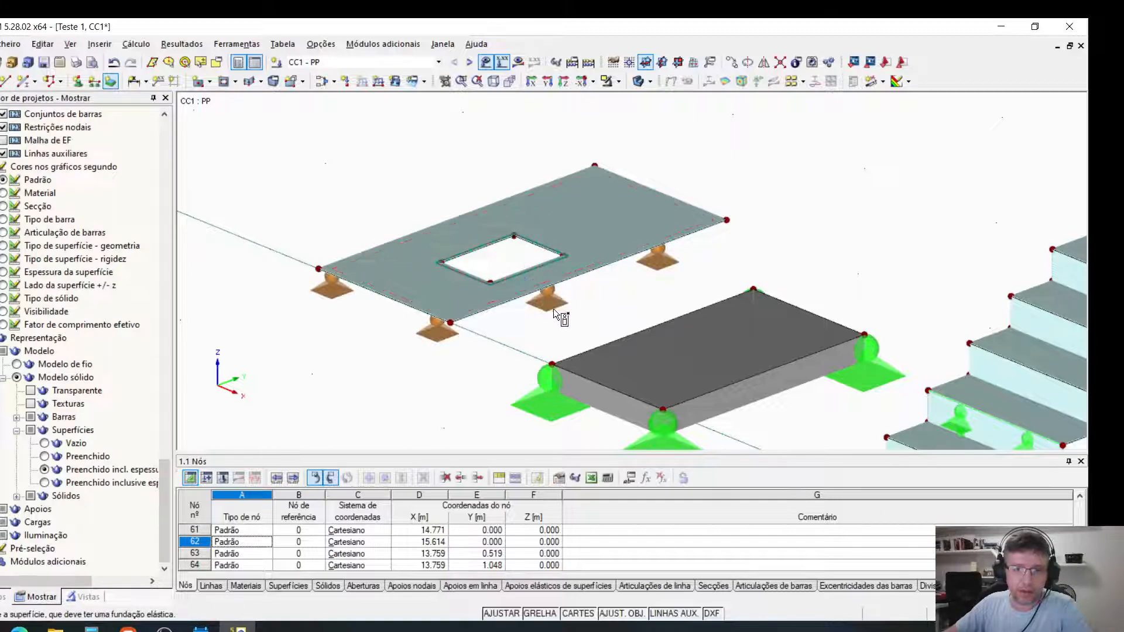
scroll(468, 290, "up", 1)
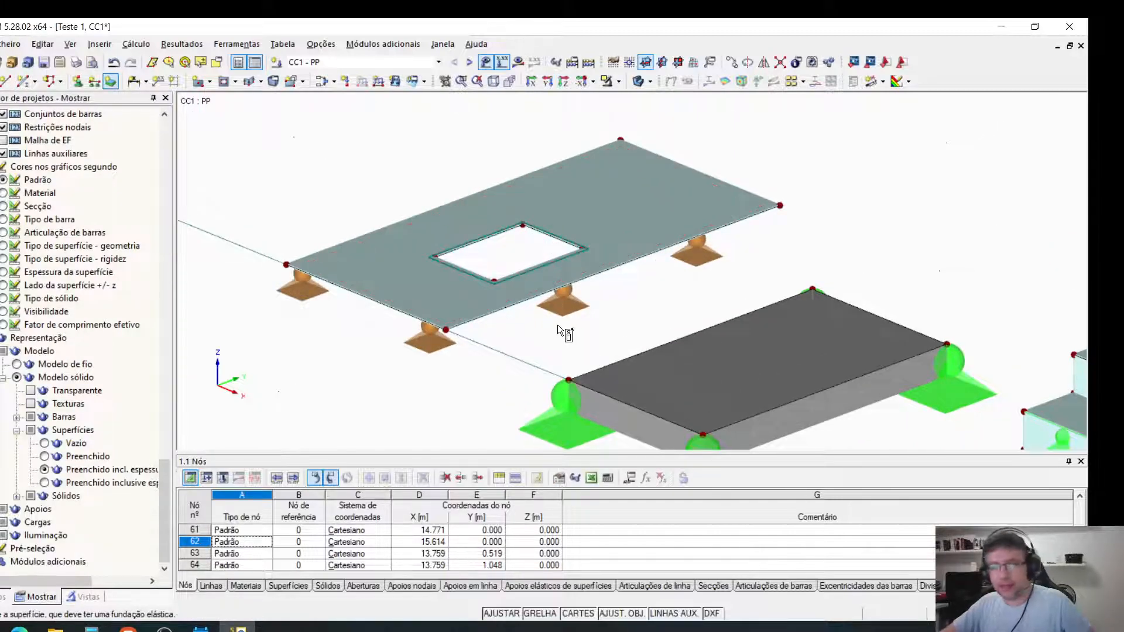
scroll(610, 294, "down", 1)
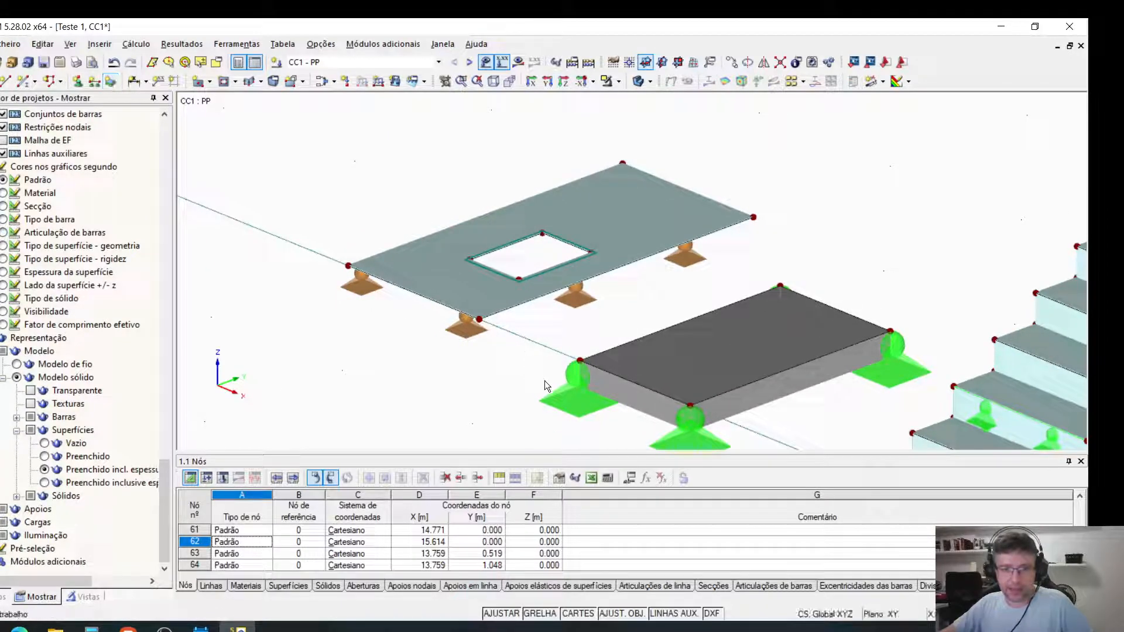
Reduce the display size of the concrete slab's nodal support symbols by two levels.
right_click(572, 399)
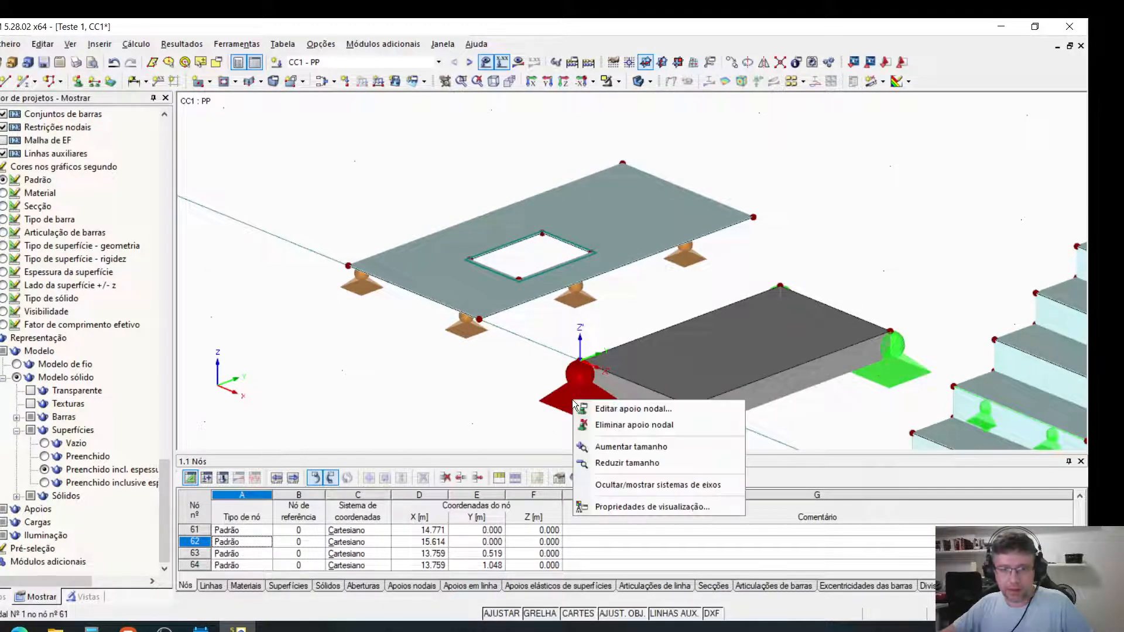
left_click(612, 462)
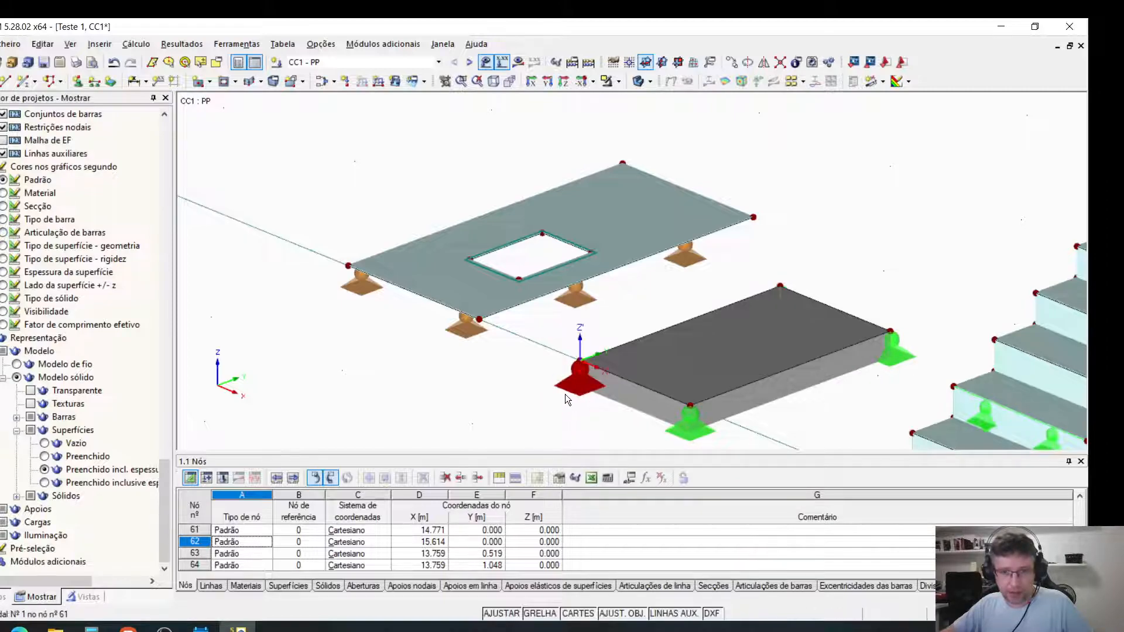
right_click(565, 394)
left_click(602, 457)
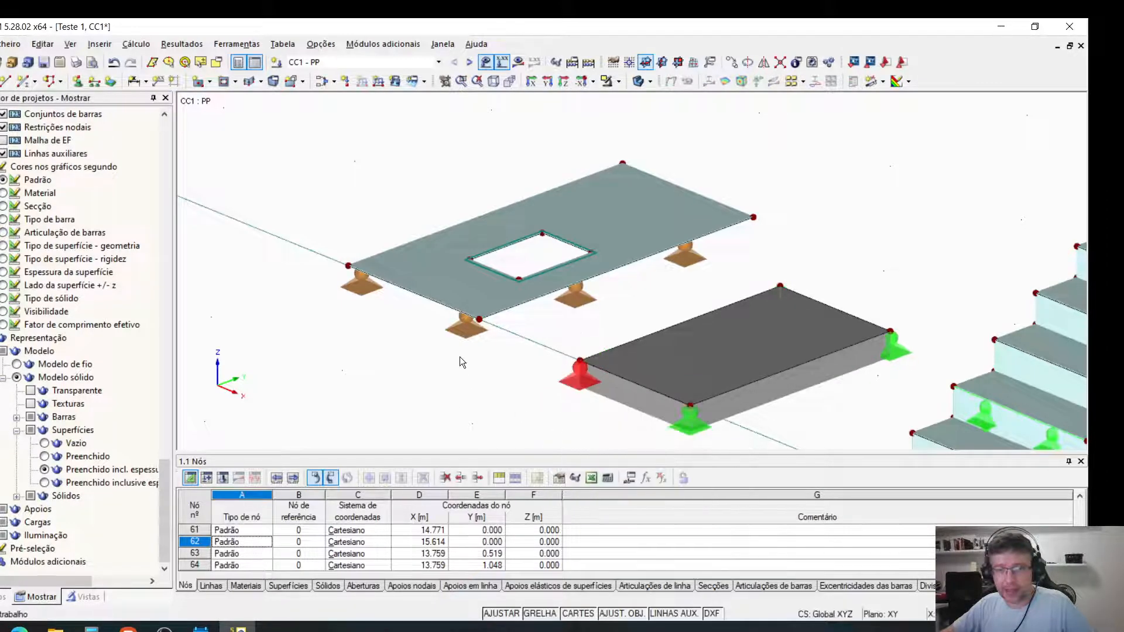
right_click(463, 336)
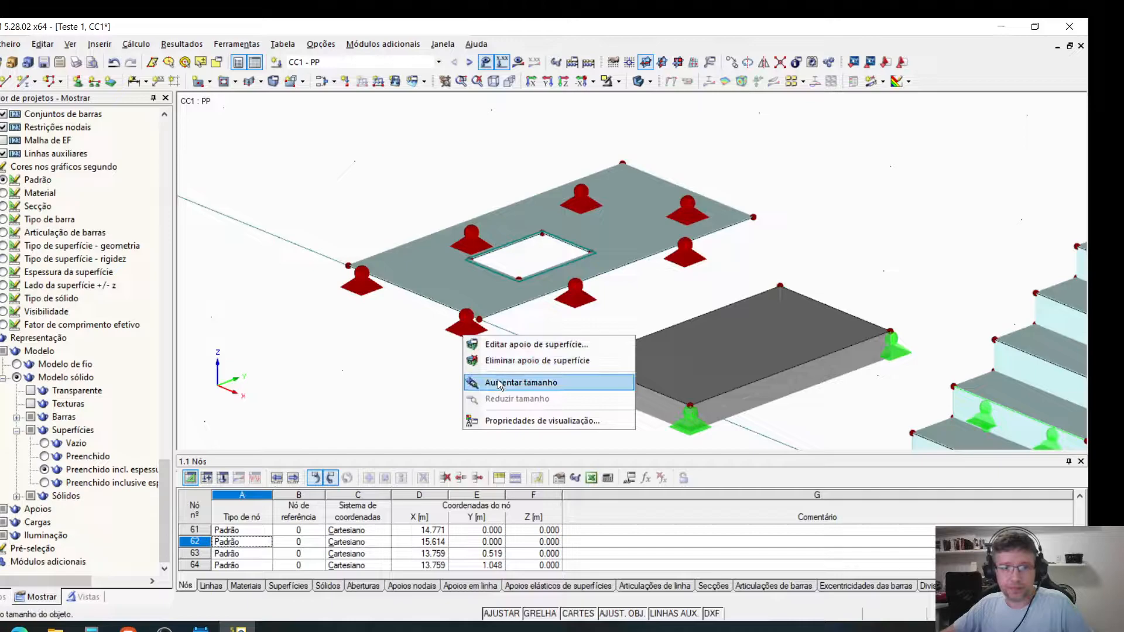
left_click(369, 339)
Calculate load case CC1 - PP and display its results on the surfaces.
scroll(463, 323, "down", 3)
middle_click_drag(664, 391, 567, 356)
scroll(505, 299, "down", 2)
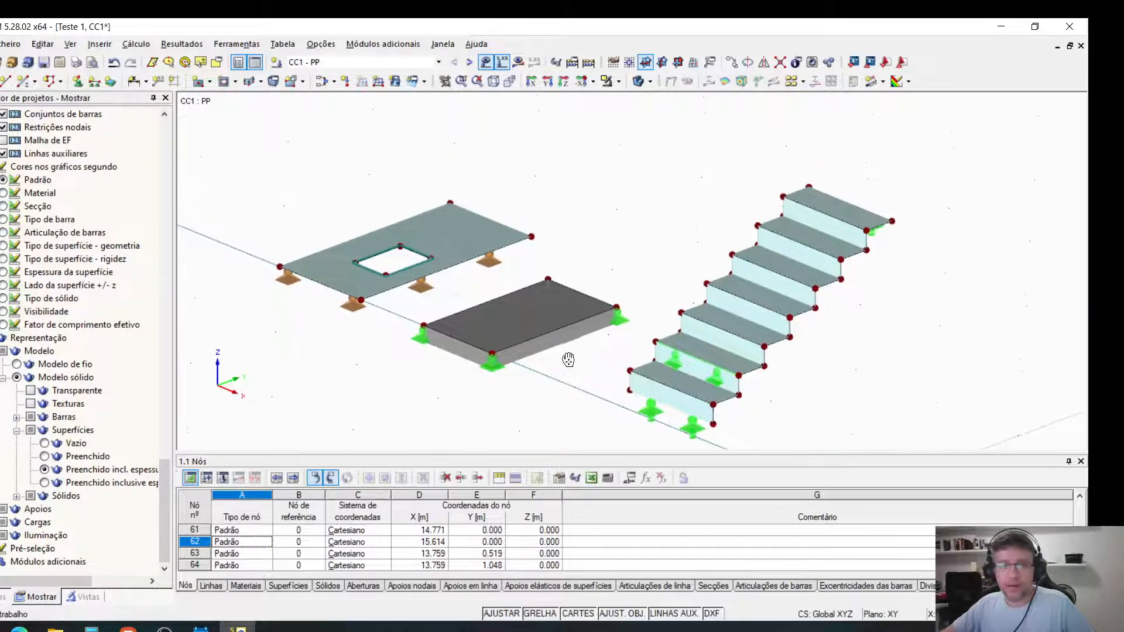
left_click(517, 62)
left_click(501, 349)
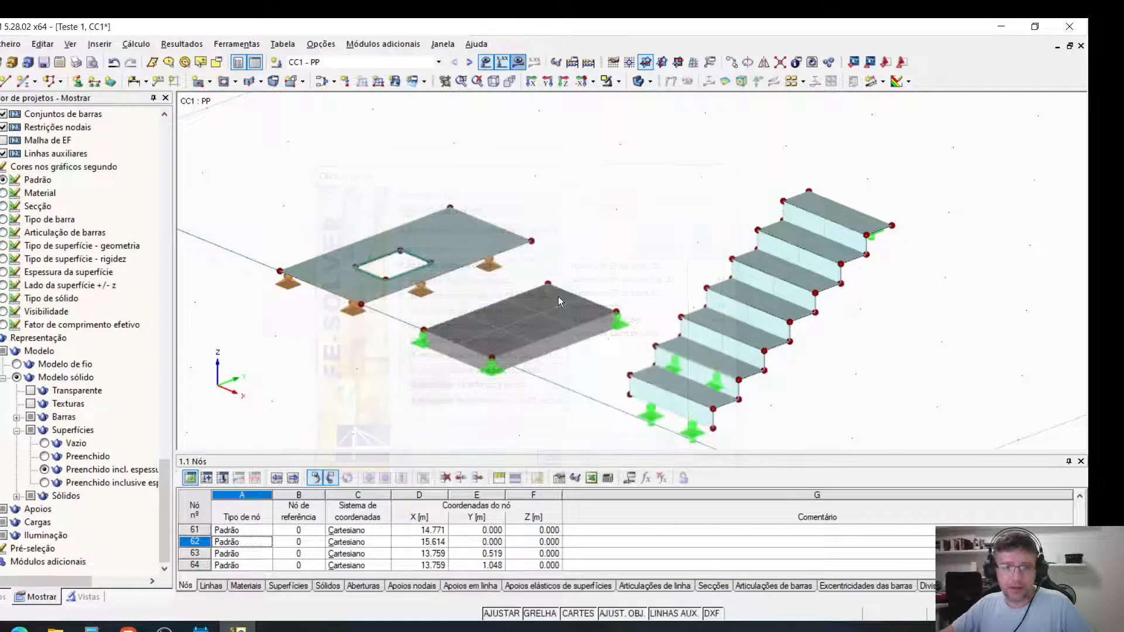
scroll(433, 272, "up", 3)
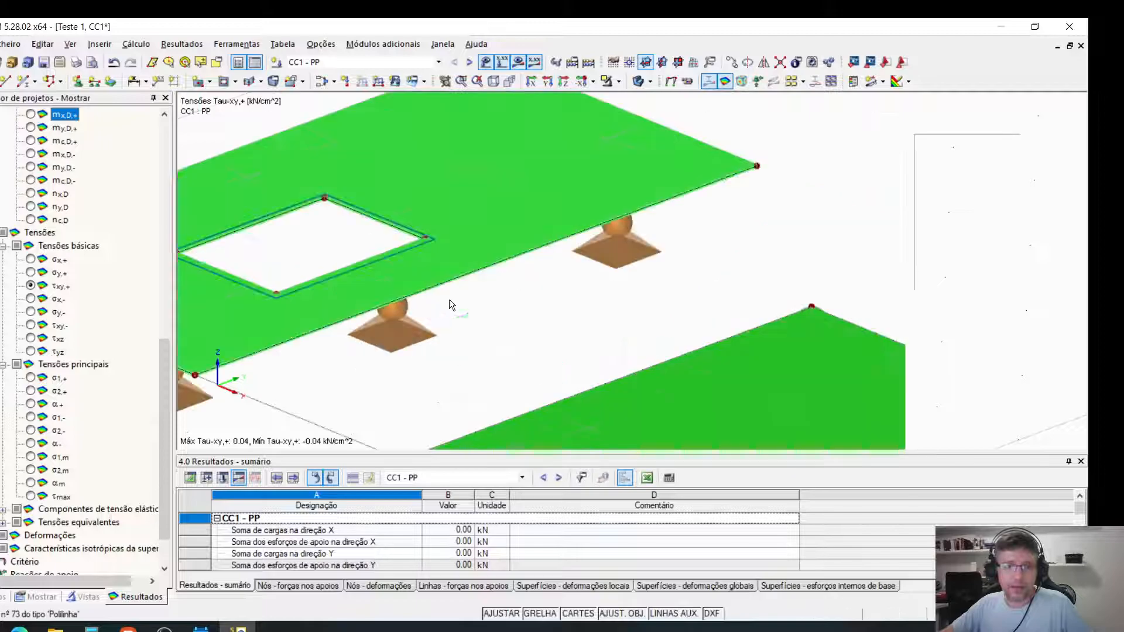
middle_click_drag(497, 348, 579, 294)
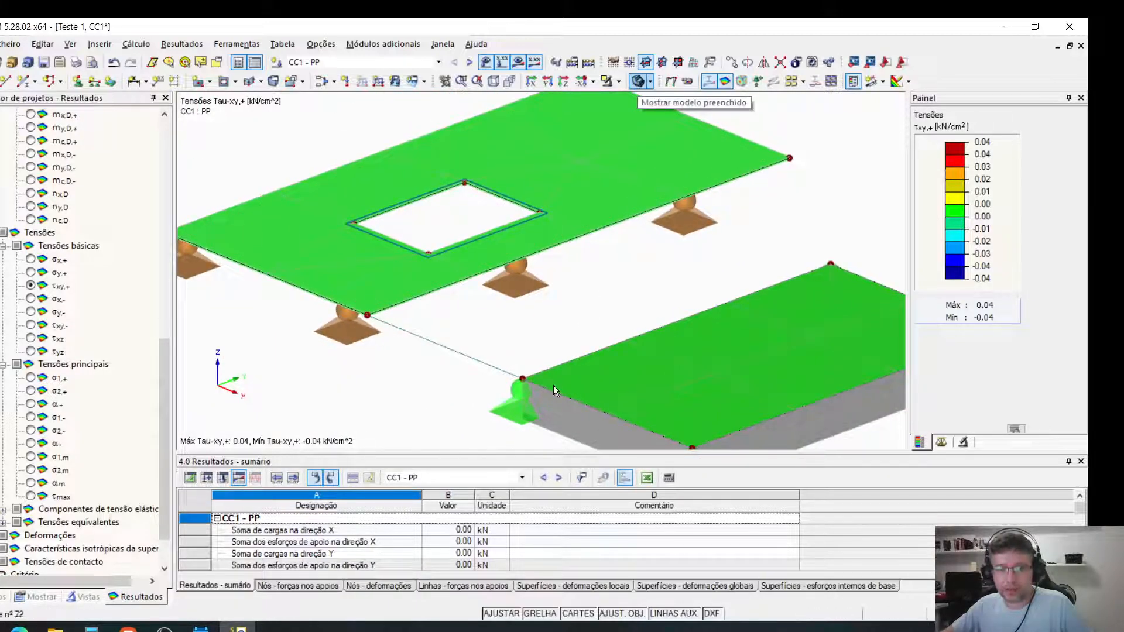
Switch the result view from the filled model through the transparent display to the wireframe display.
left_click(640, 82)
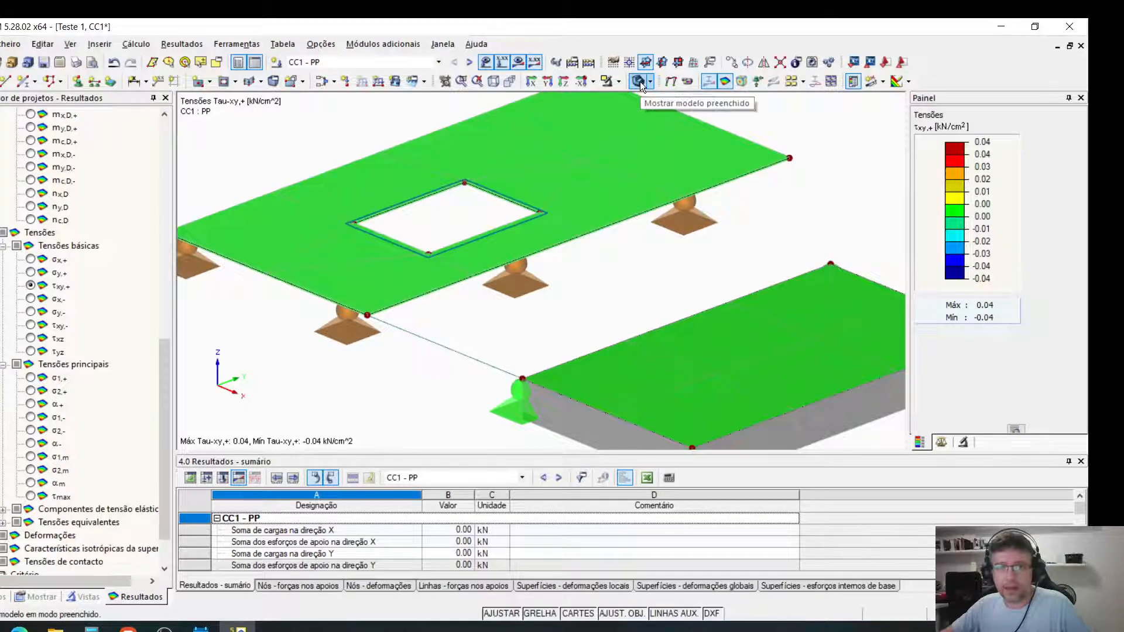
left_click(640, 82)
middle_click_drag(700, 261, 620, 255)
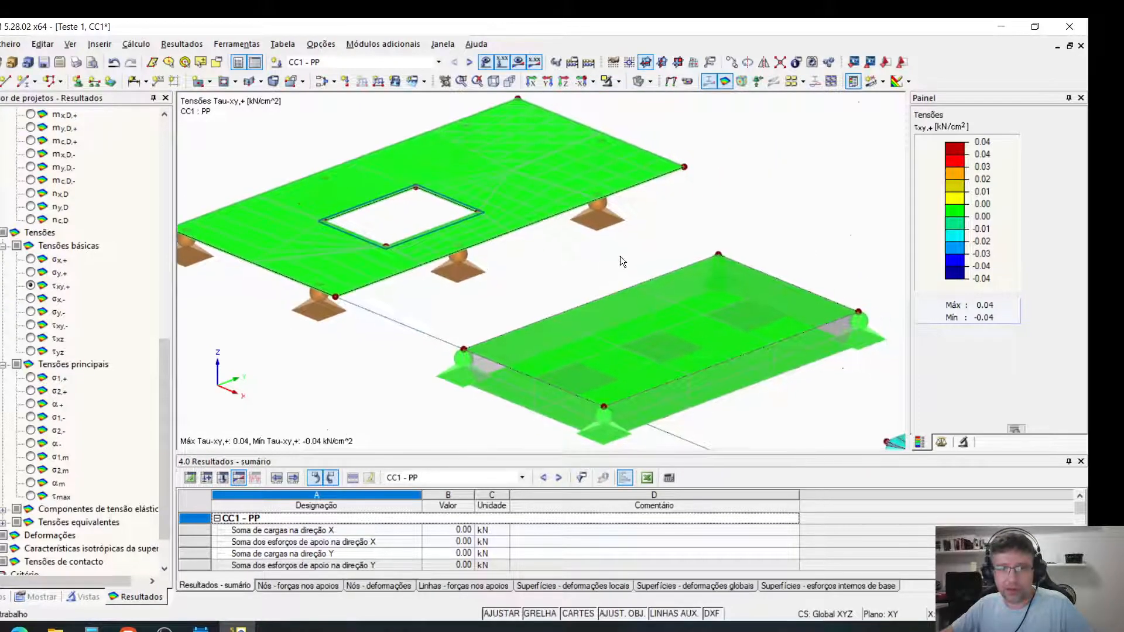
left_click(643, 84)
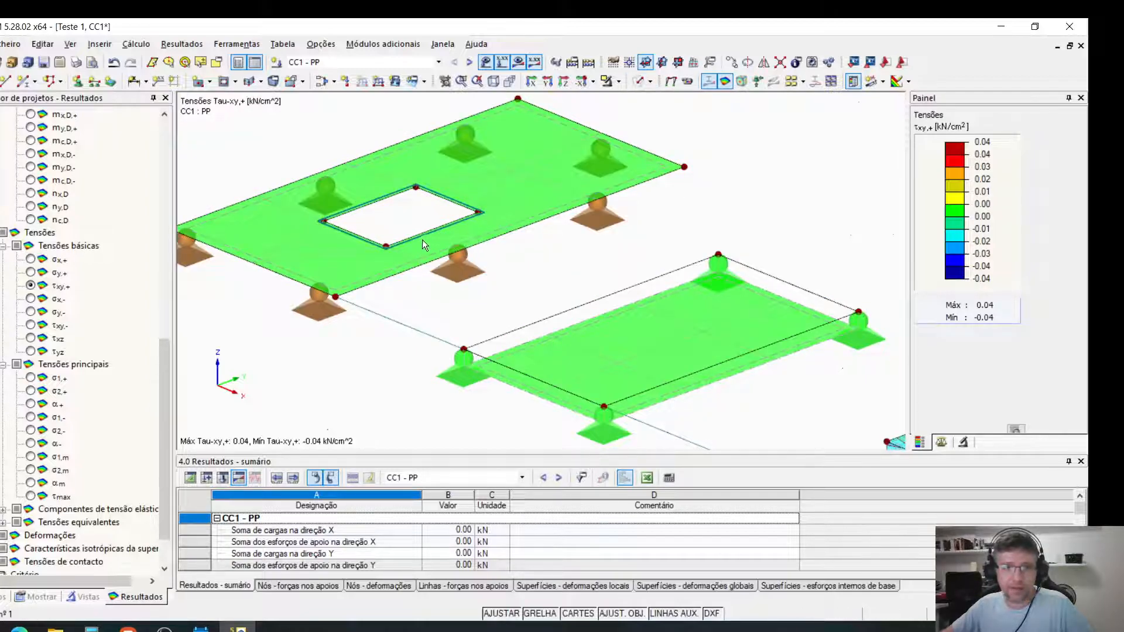
scroll(423, 240, "up", 1)
scroll(635, 308, "down", 2)
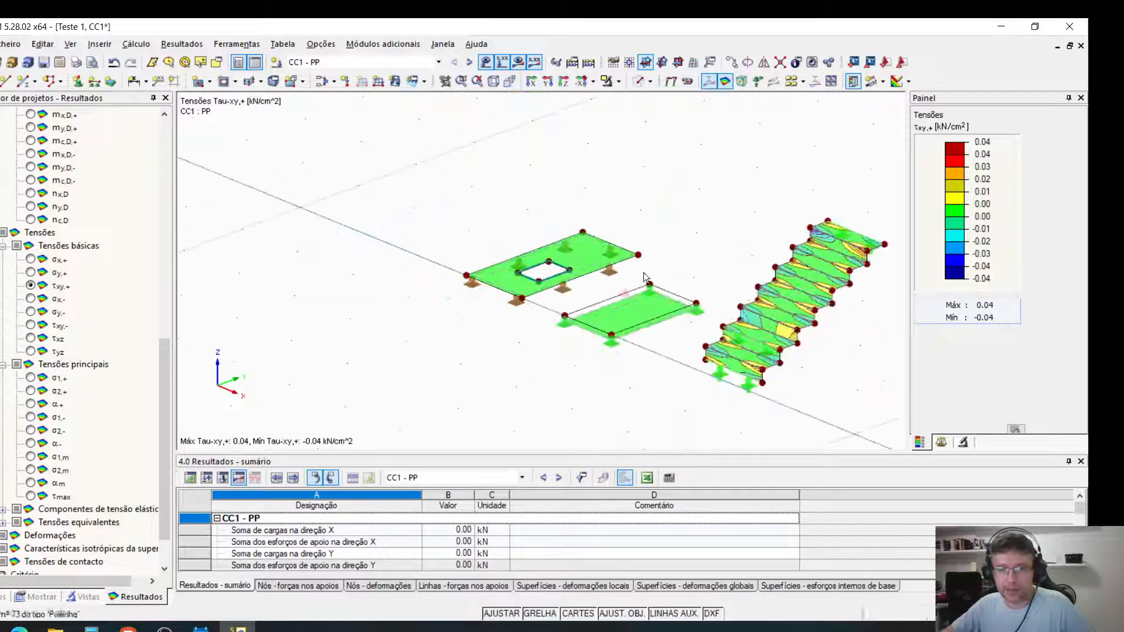
scroll(627, 321, "up", 1)
scroll(633, 326, "up", 1)
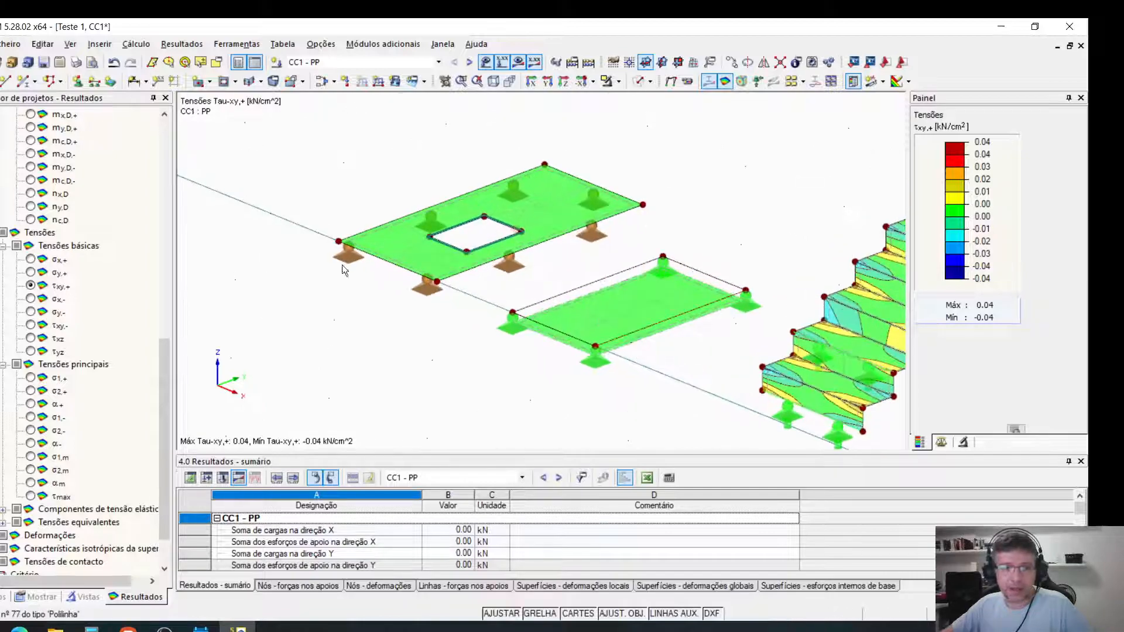
Check the model's display representation options and show the basic stress σx,+ on the surfaces.
left_click(40, 598)
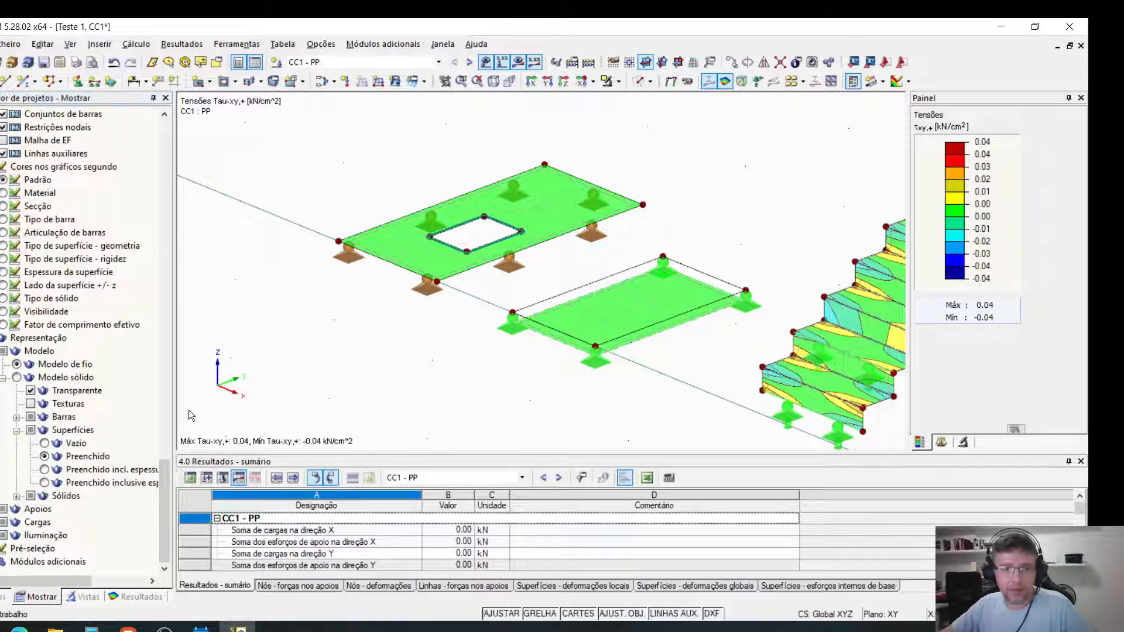
left_click(126, 597)
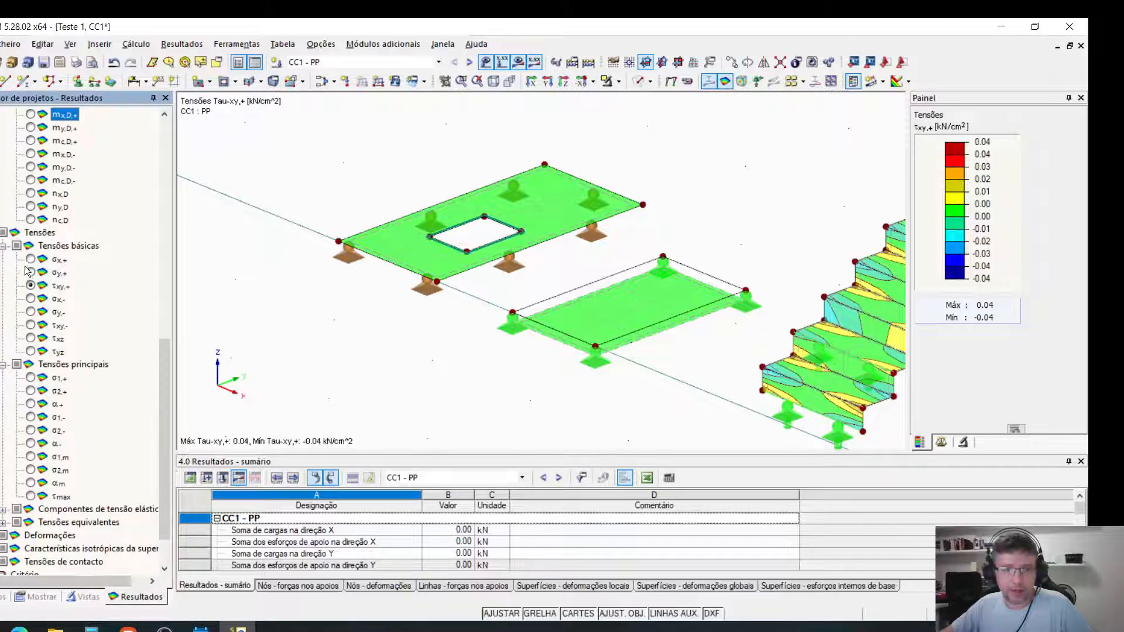
left_click(30, 259)
Show the basic internal moment mx and examine its distribution on the concrete slab.
scroll(42, 273, "up", 11)
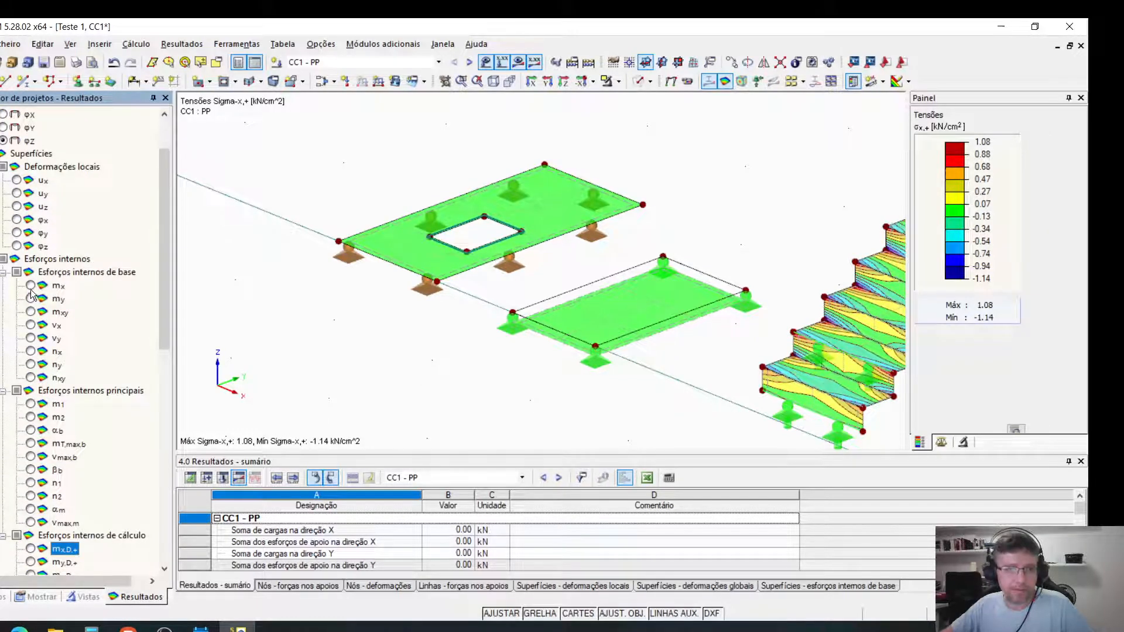
left_click(30, 286)
middle_click_drag(645, 258, 551, 263)
scroll(572, 312, "up", 2)
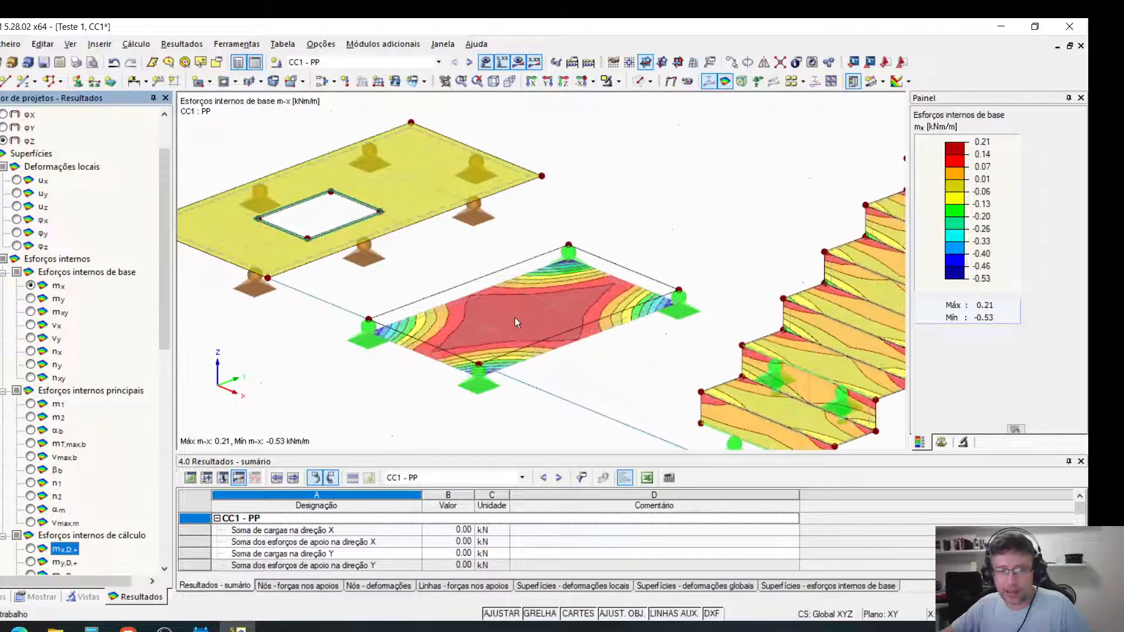
Switch the active load case to CC2 - CARGA.
scroll(585, 329, "down", 2)
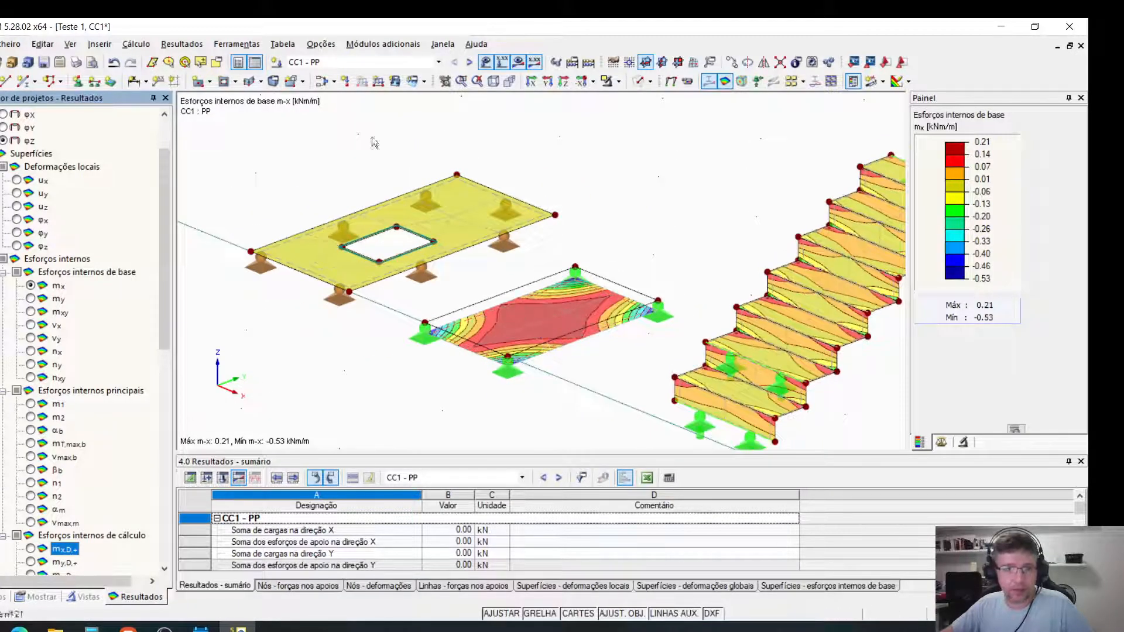
left_click(346, 64)
left_click(329, 85)
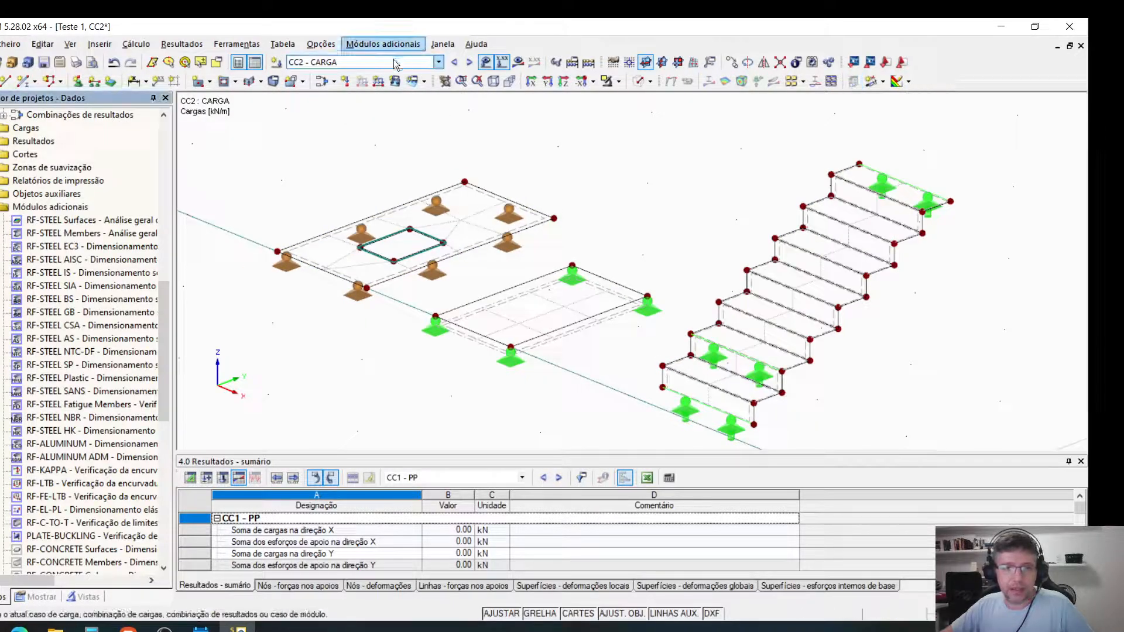
scroll(304, 228, "up", 1)
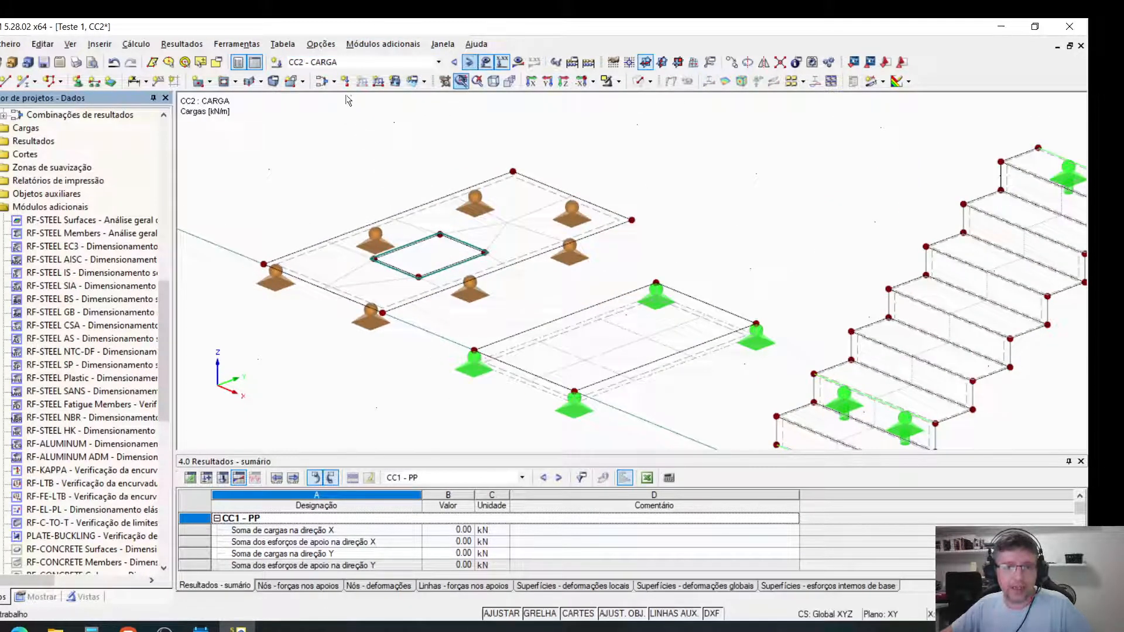
Add a uniform free line load of -1.000 kN/m in global ZL on all surfaces, from X 13.000, Y 1.000 to X 13.500, Y 2.000 m.
left_click(414, 83)
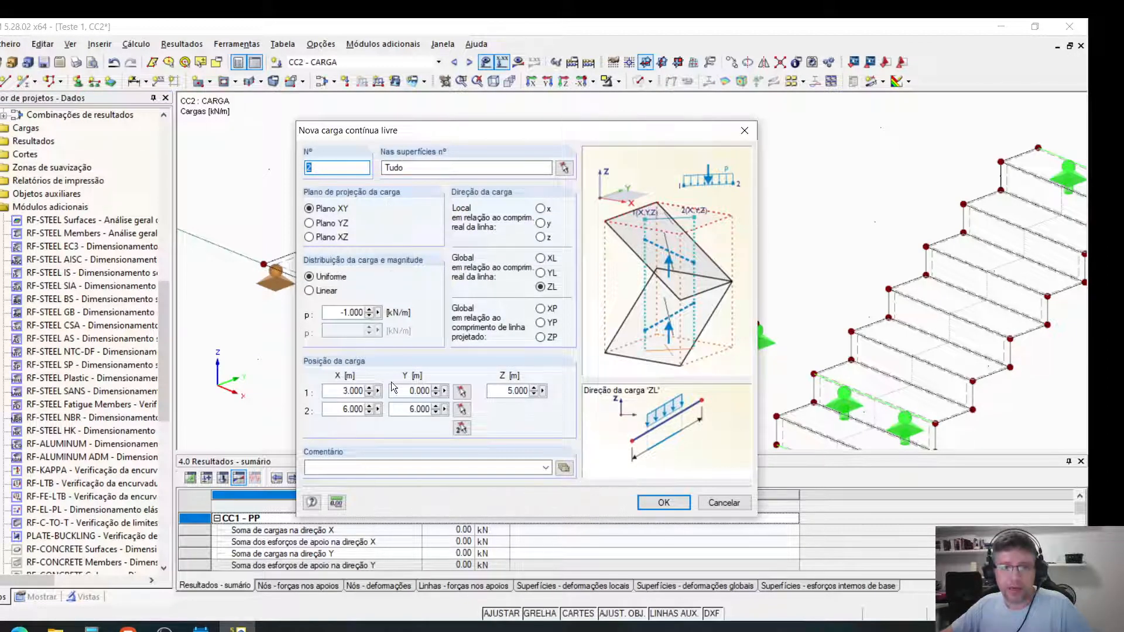
left_click(466, 396)
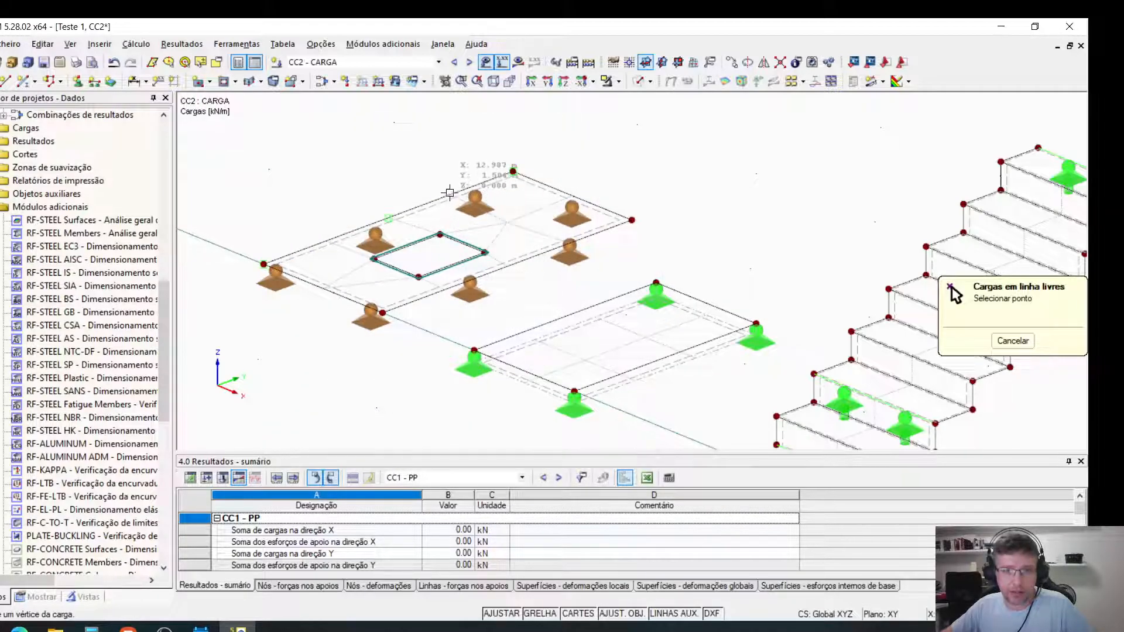
left_click(388, 217)
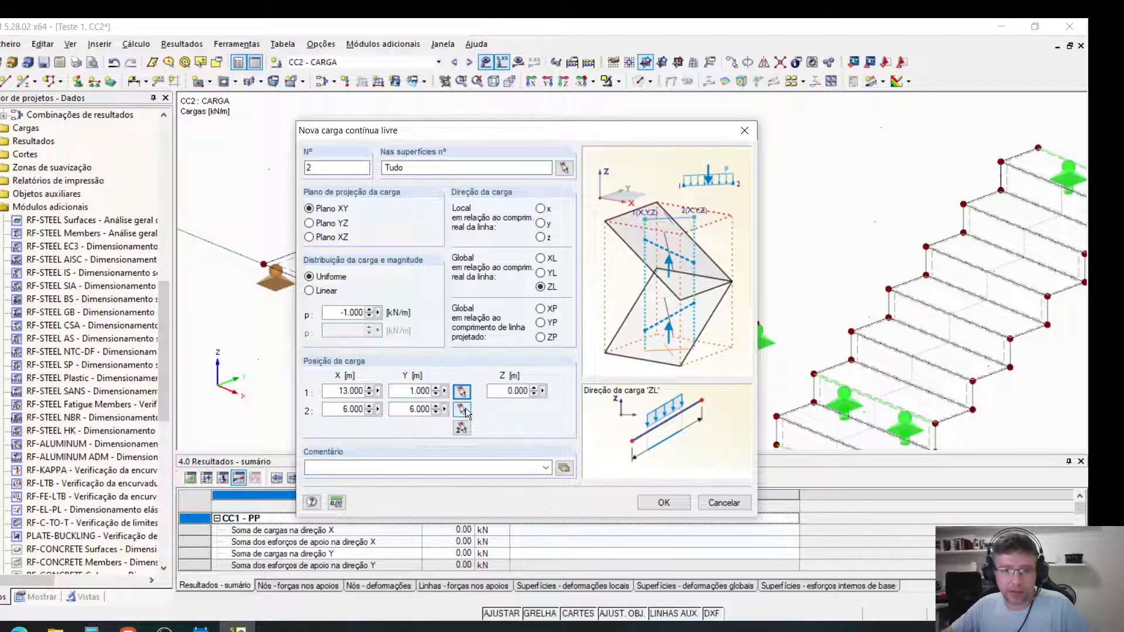
left_click(465, 411)
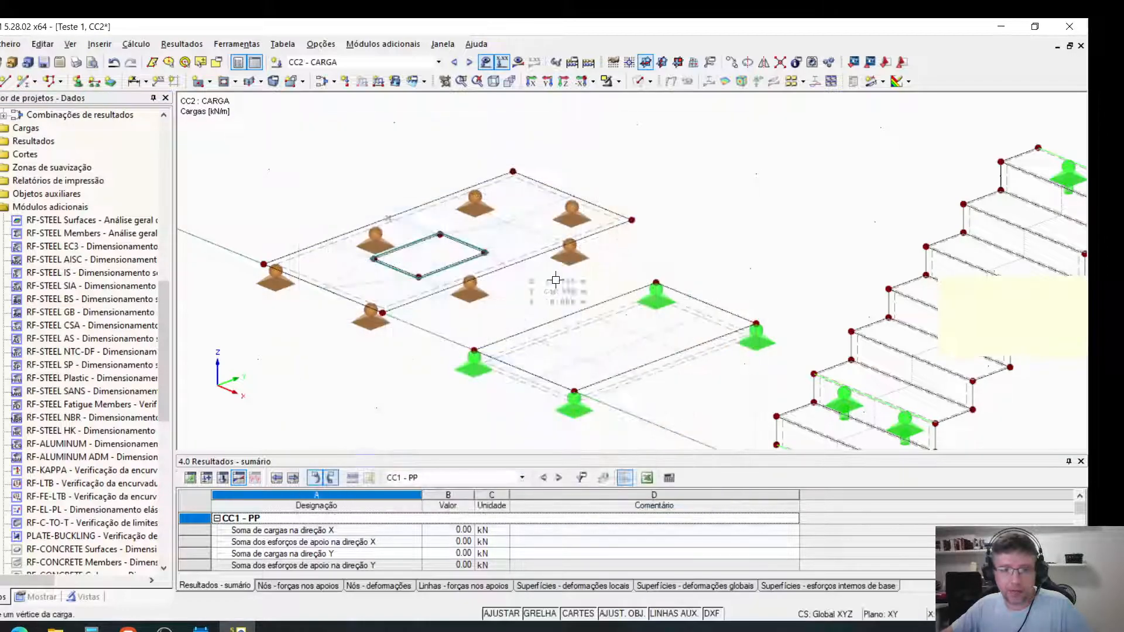
left_click(573, 194)
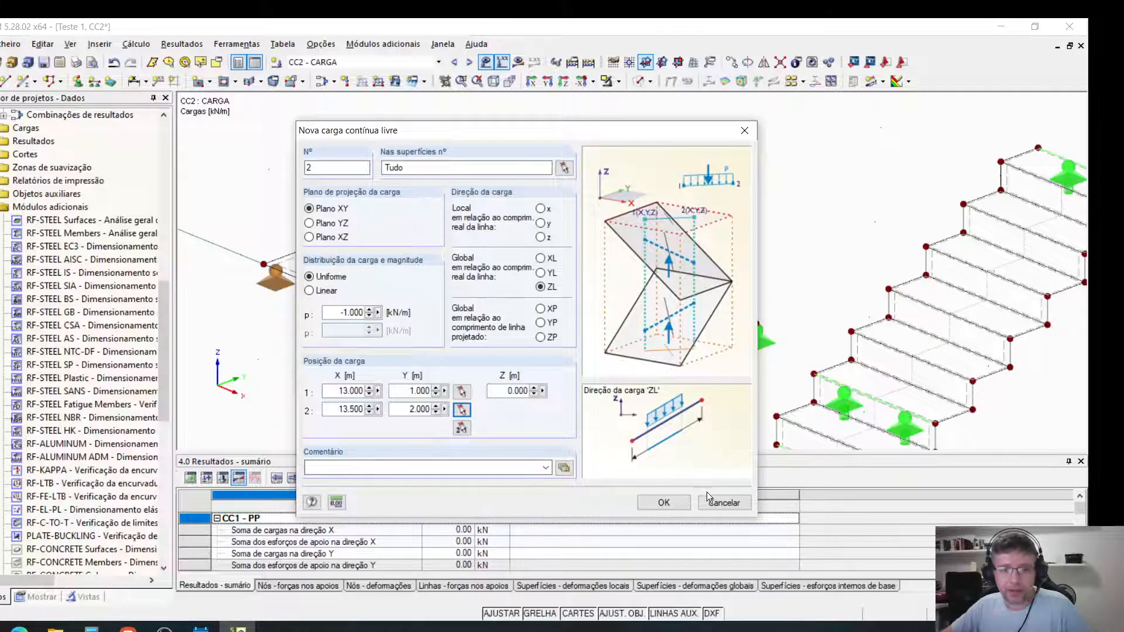
left_click(664, 503)
scroll(621, 387, "up", 4)
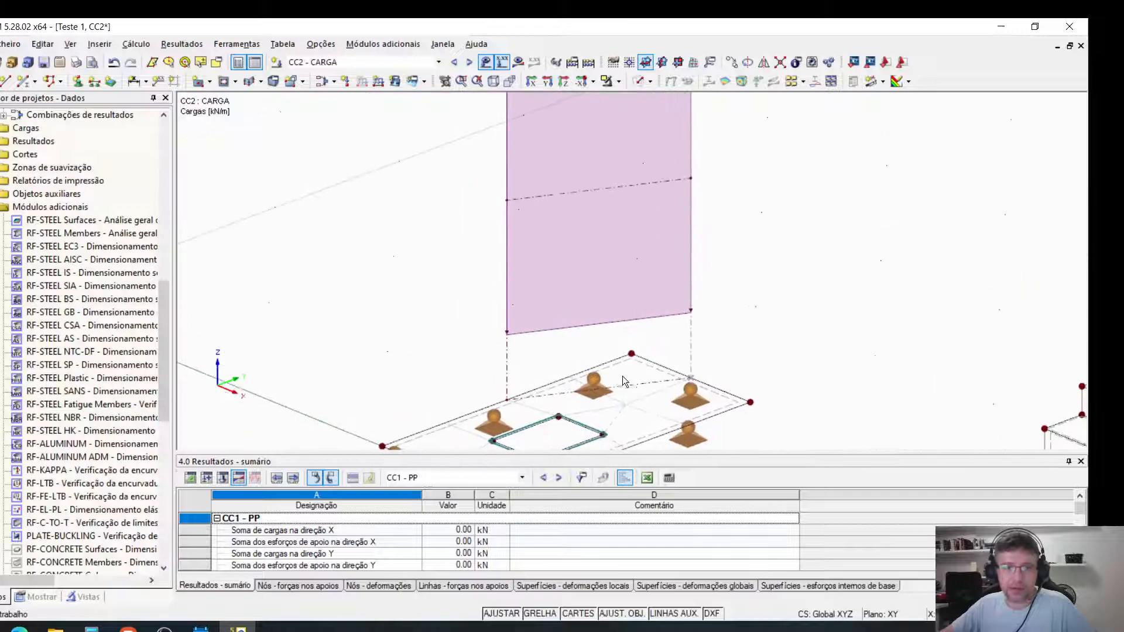
scroll(620, 383, "down", 3)
scroll(721, 287, "up", 5)
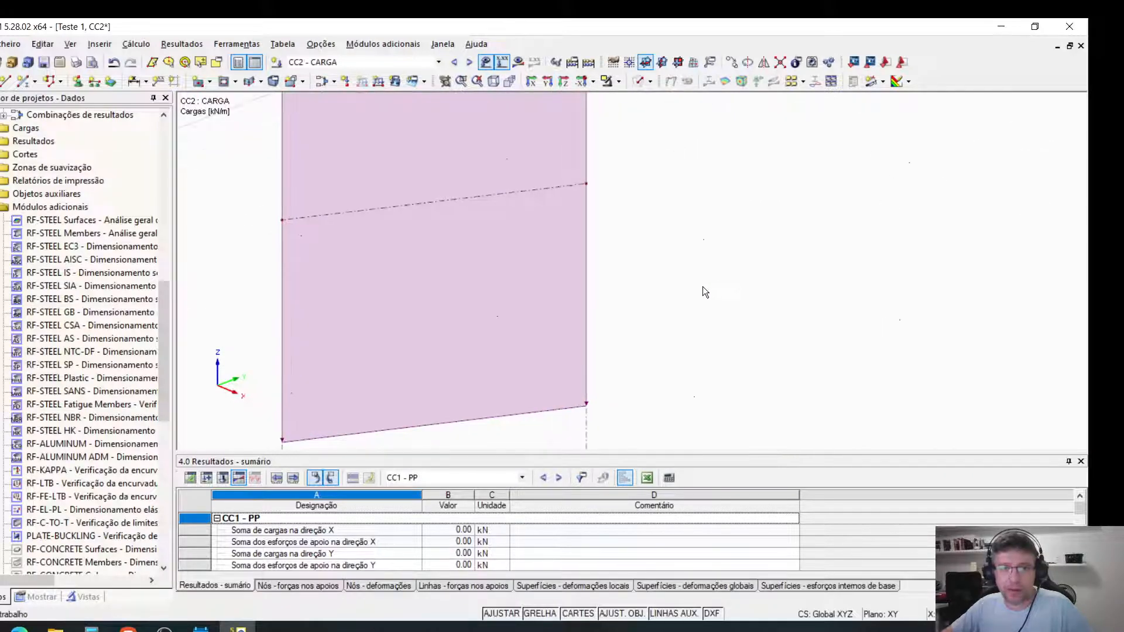
scroll(702, 286, "down", 3)
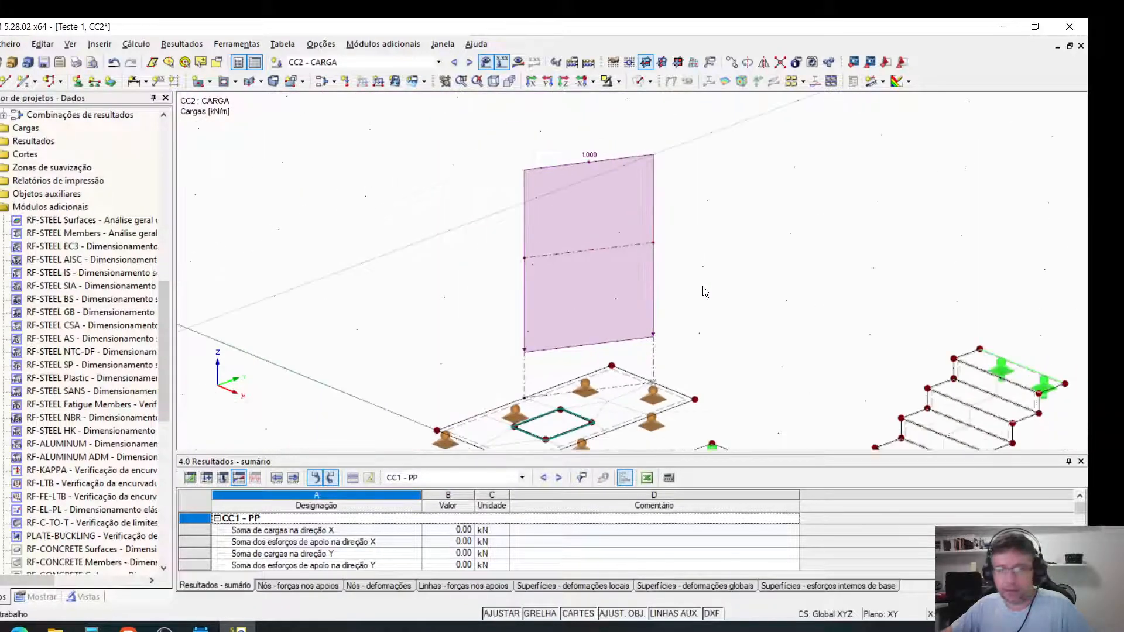
Calculate load case CC2 - CARGA and show the principal internal moments m2 and m1 on the surfaces.
left_click(516, 68)
left_click(500, 347)
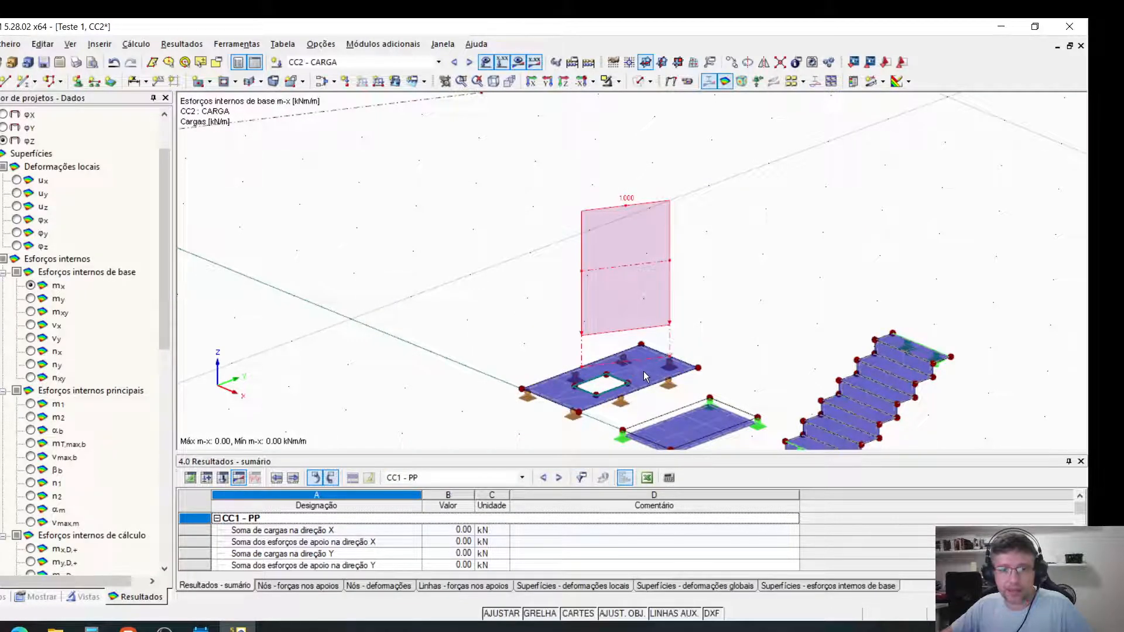
scroll(644, 371, "up", 10)
scroll(554, 342, "down", 4)
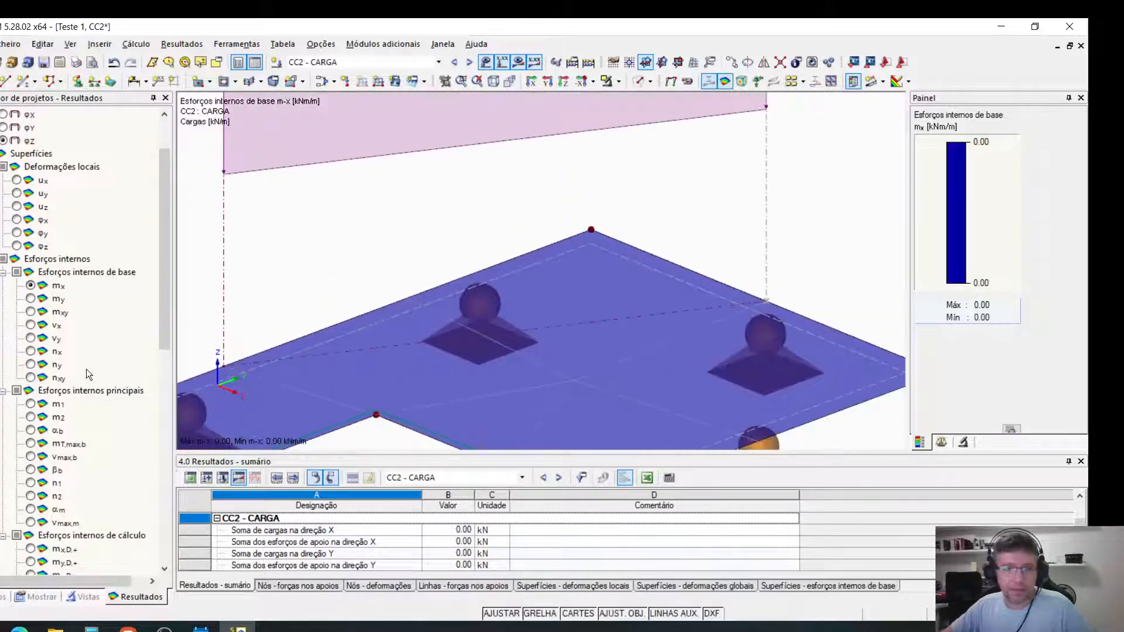
left_click(31, 417)
left_click(30, 404)
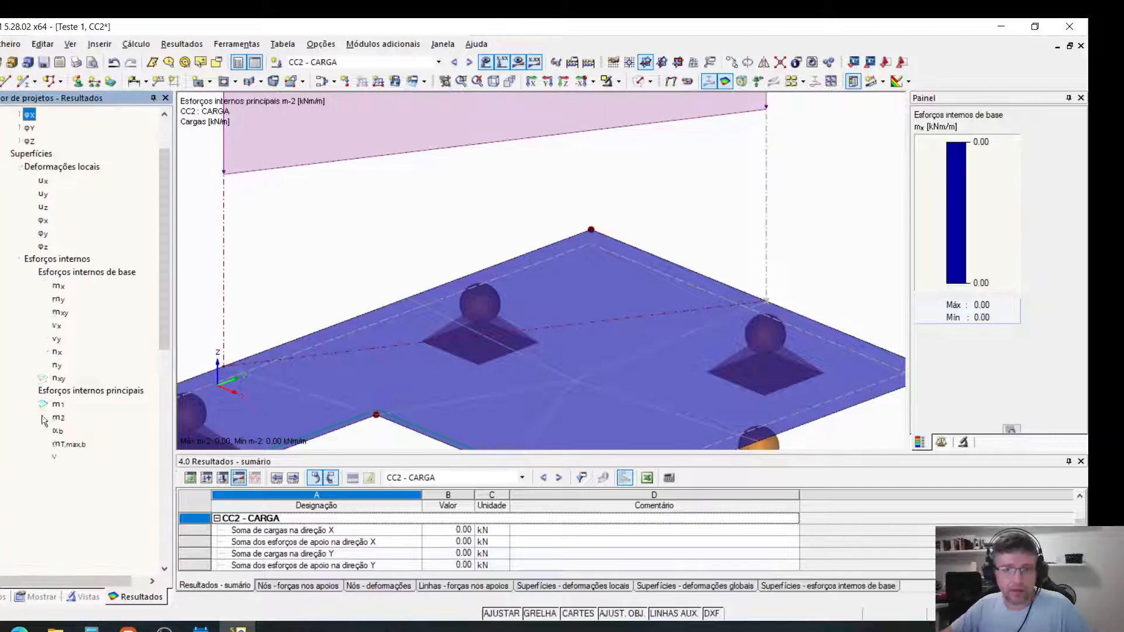
Show the basic stresses σx,+, σy,+ and τxy,+ on the surfaces for load case CC2 - CARGA.
scroll(155, 334, "down", 3)
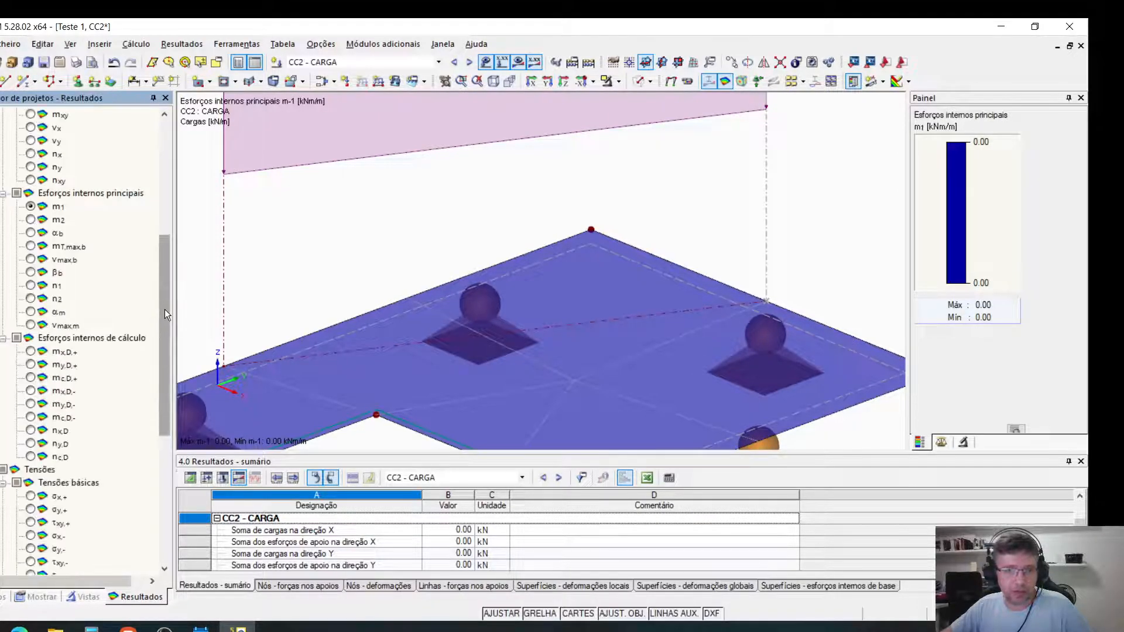
scroll(165, 346, "down", 4)
left_click(29, 430)
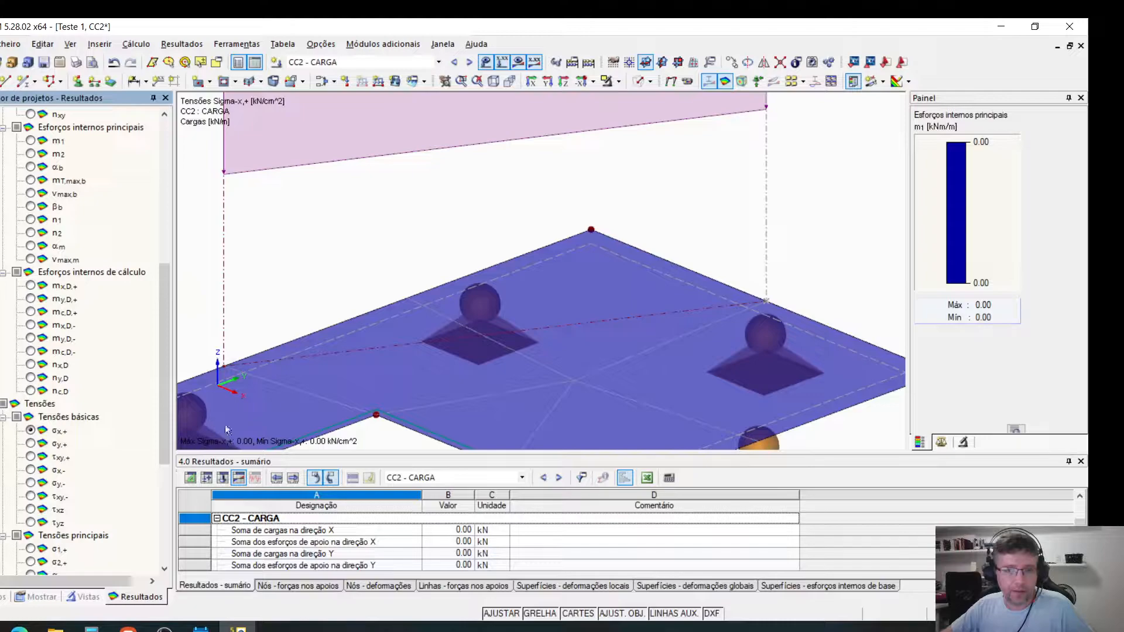
scroll(498, 325, "down", 5)
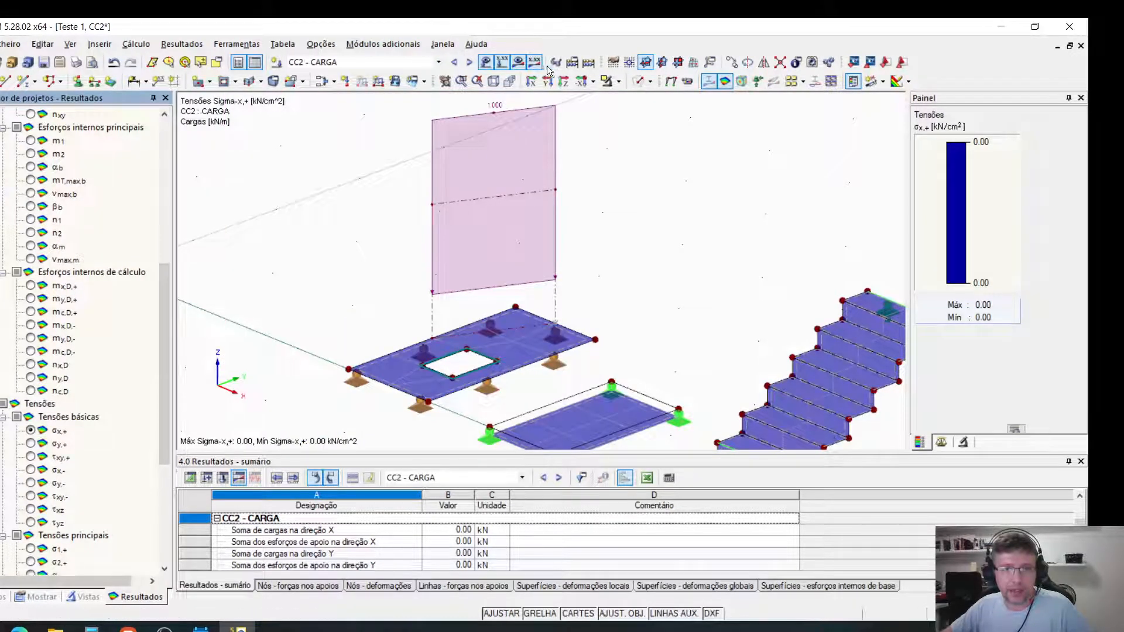
left_click(30, 457)
scroll(630, 366, "down", 3)
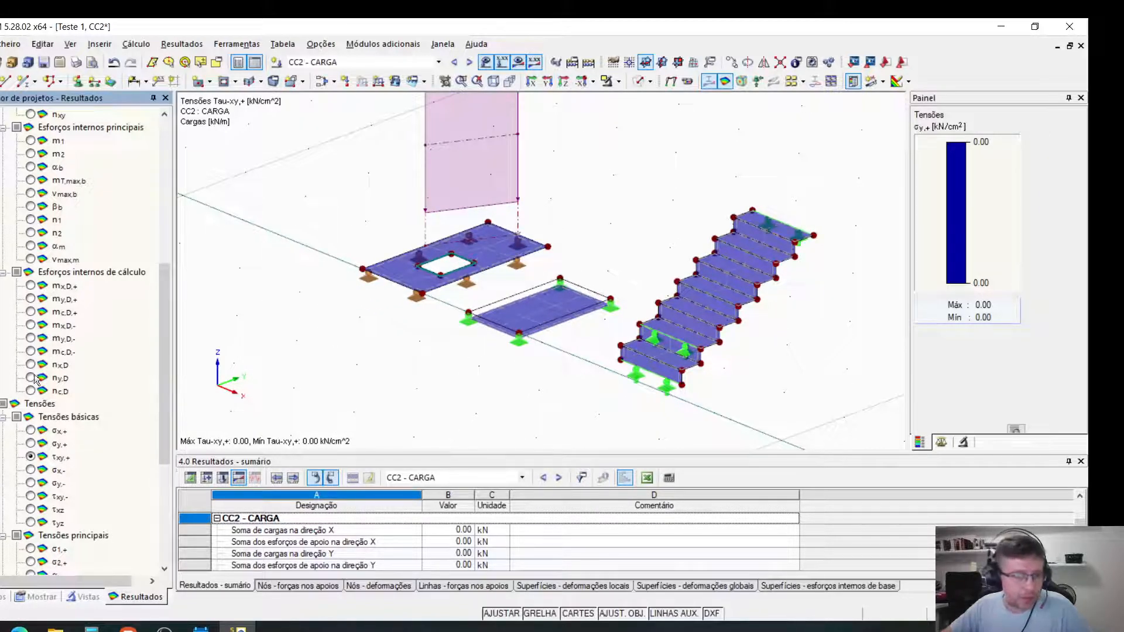
scroll(35, 378, "down", 6)
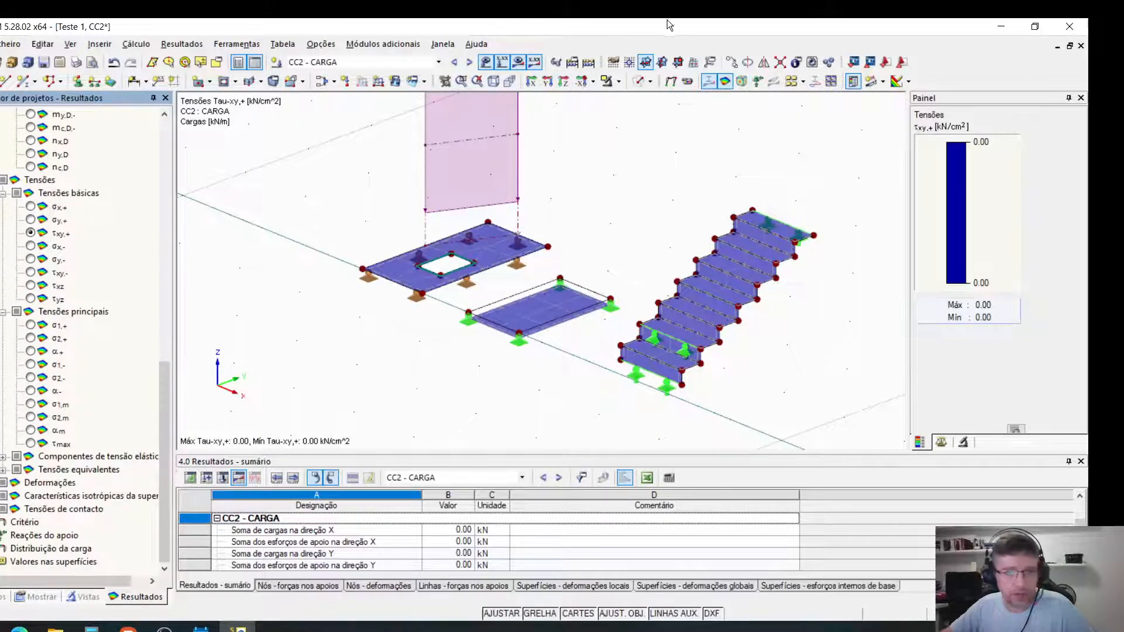
Rerun the FE calculation and display the surface results of result combination CR1 - ULS – Normal.
left_click(588, 62)
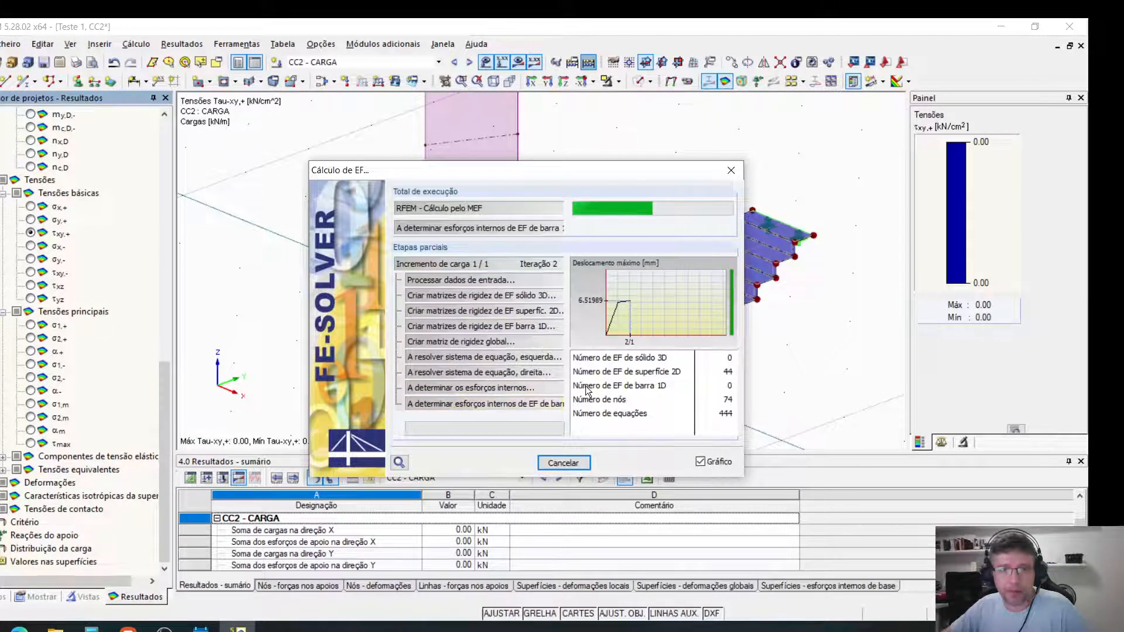
left_click(441, 62)
left_click(322, 114)
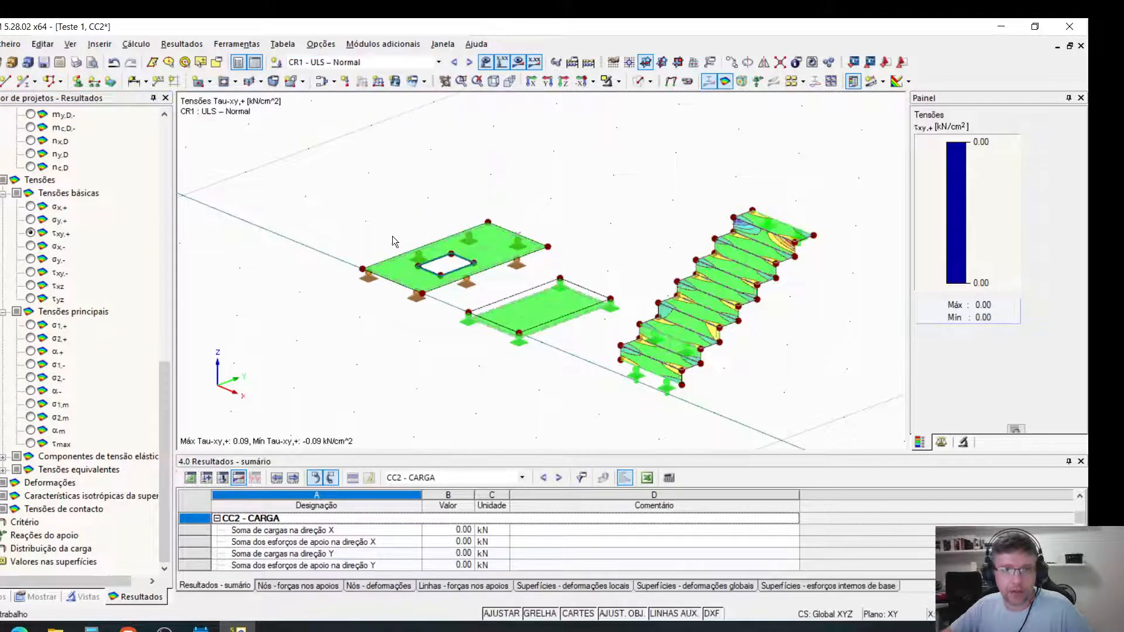
scroll(479, 277, "up", 4)
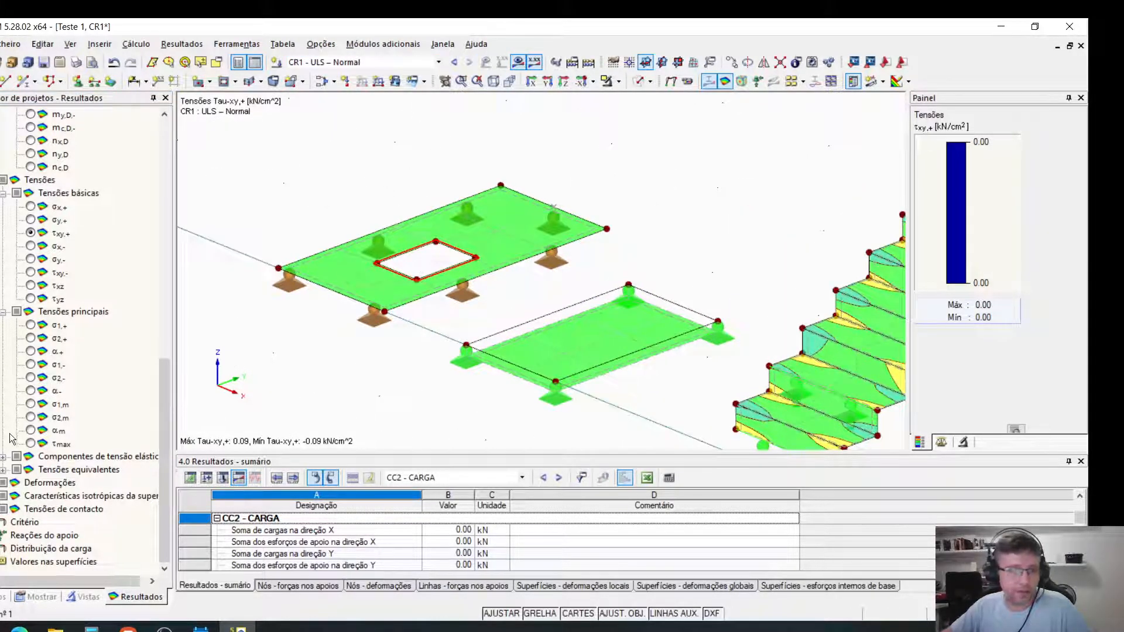
Show the principal stress direction αm and the principal stress σ1,+, and examine the σ1,+ distribution on the staircase and slabs.
left_click(30, 431)
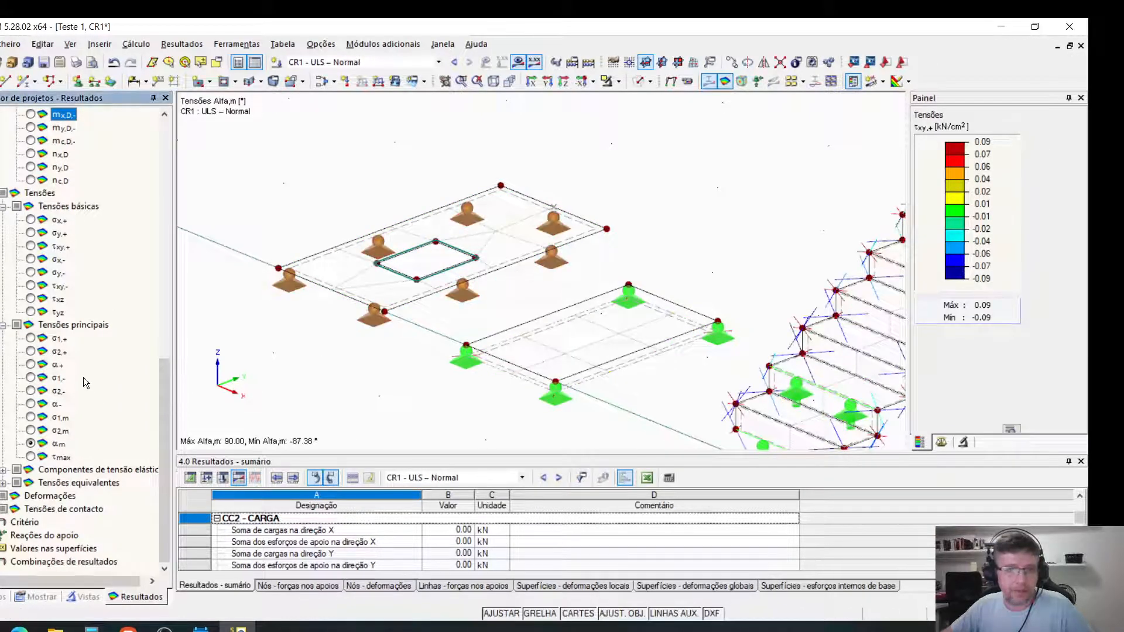
left_click(34, 339)
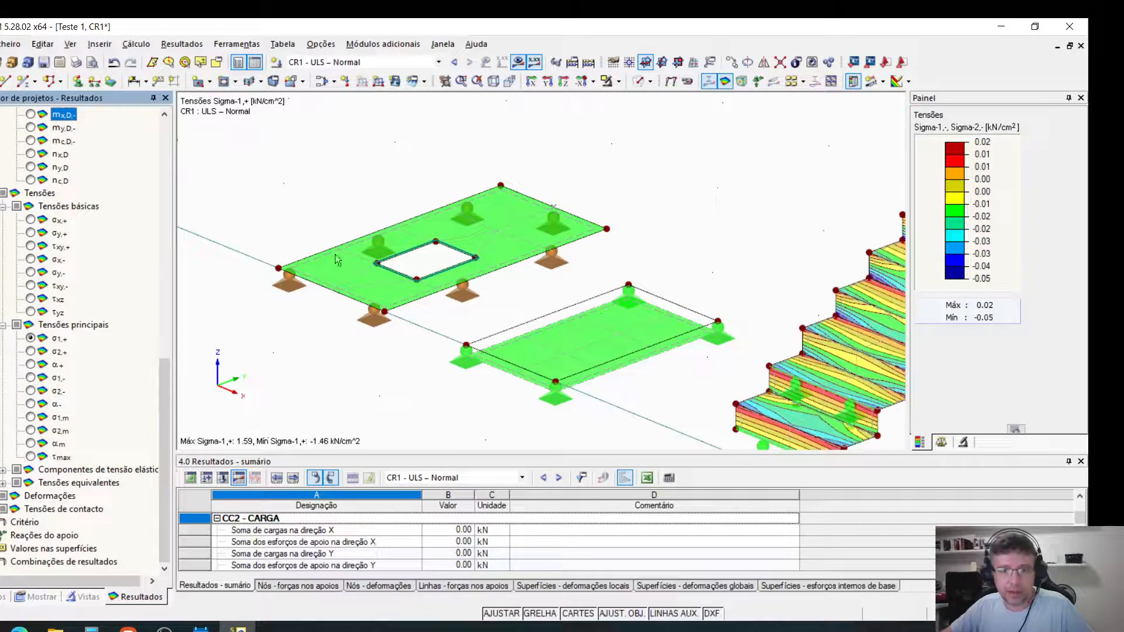
scroll(644, 241, "down", 4)
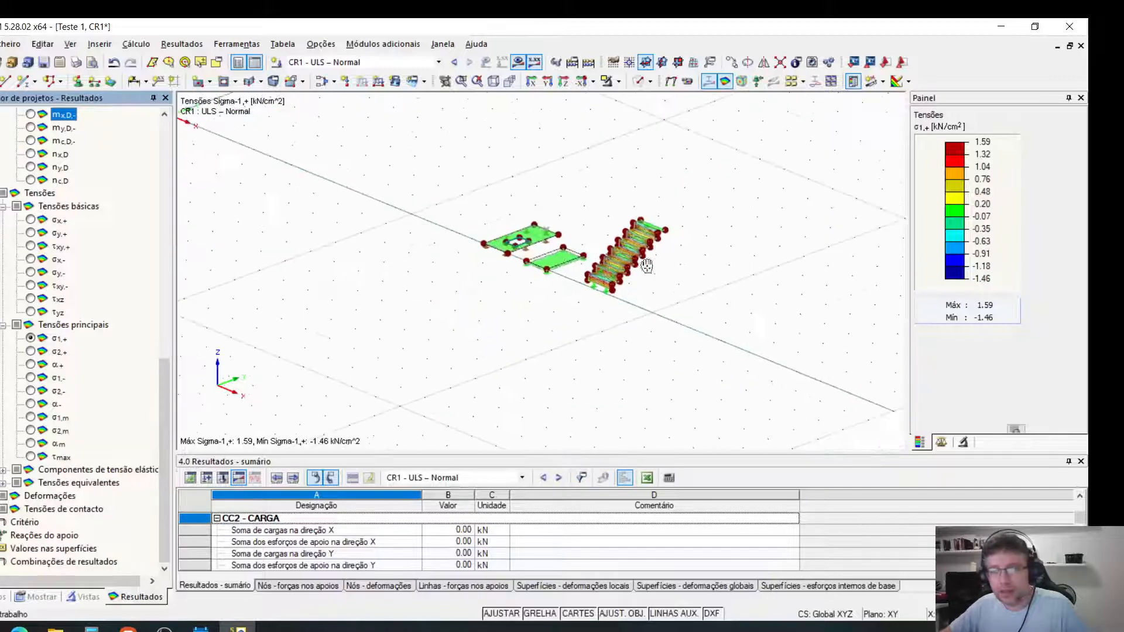
scroll(626, 254, "up", 4)
scroll(624, 254, "up", 2)
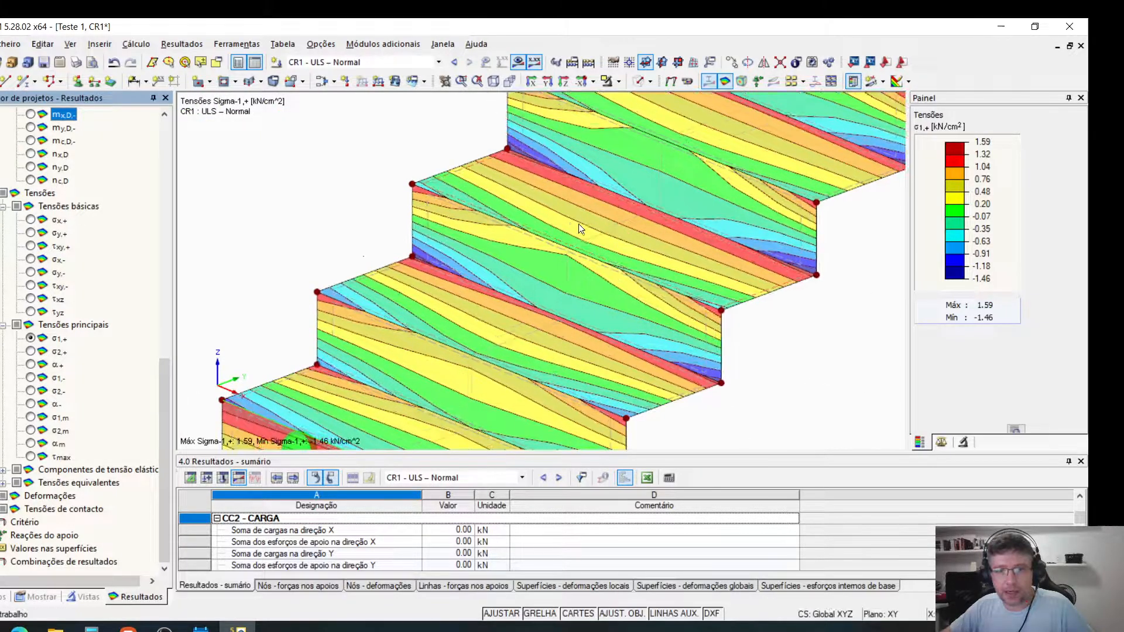
scroll(527, 234, "up", 2)
scroll(472, 246, "down", 4)
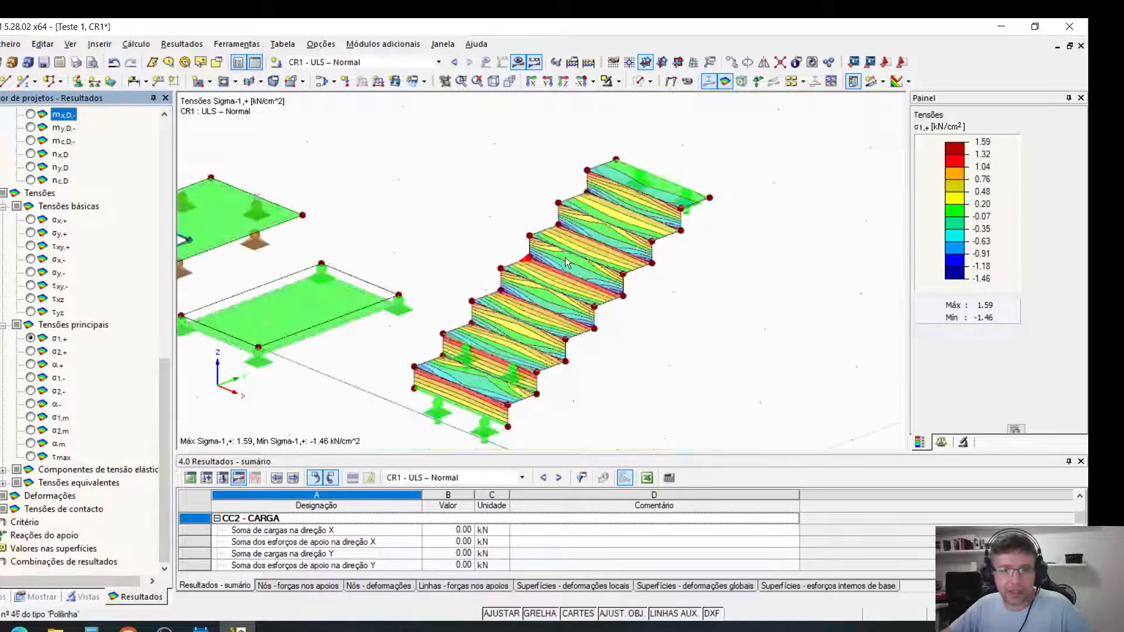
middle_click_drag(512, 252, 523, 245)
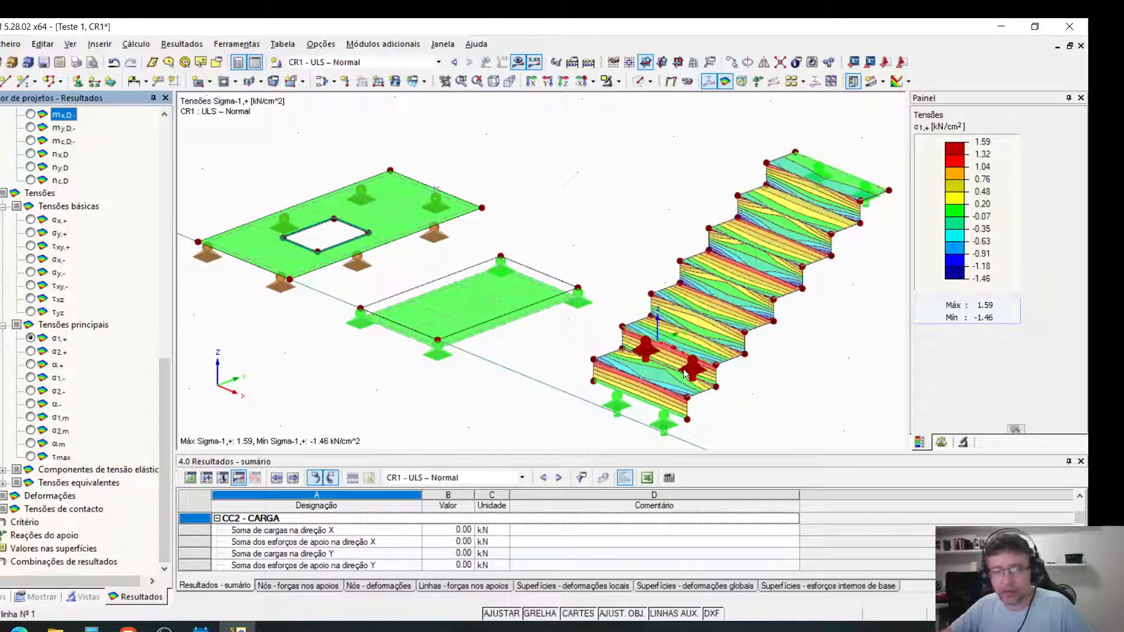
middle_click_drag(448, 136, 490, 139)
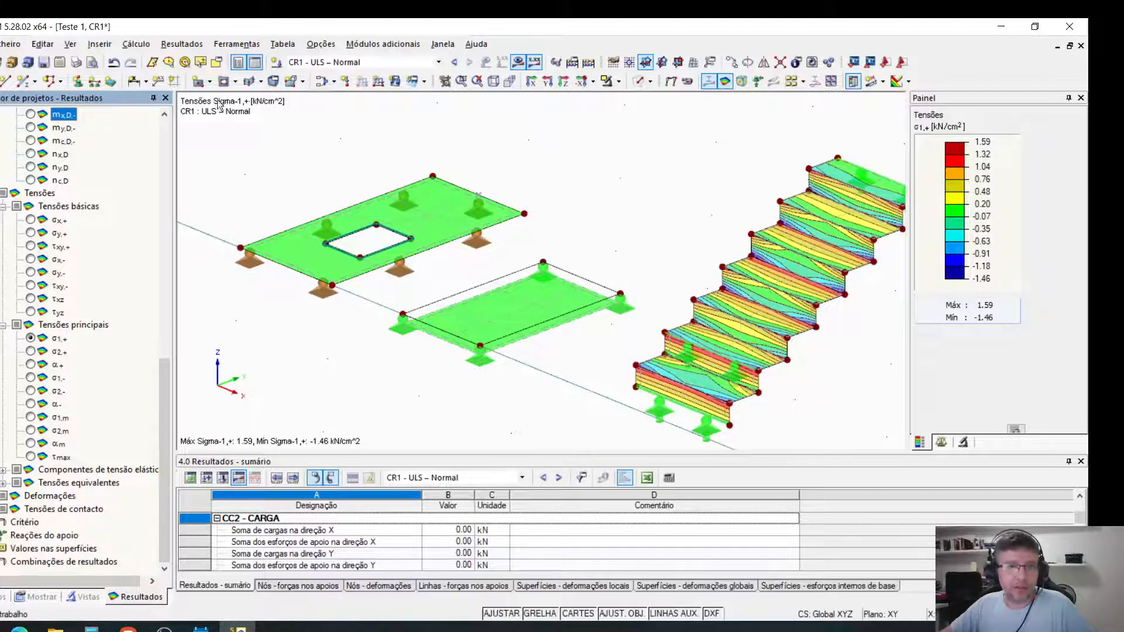
left_click(210, 85)
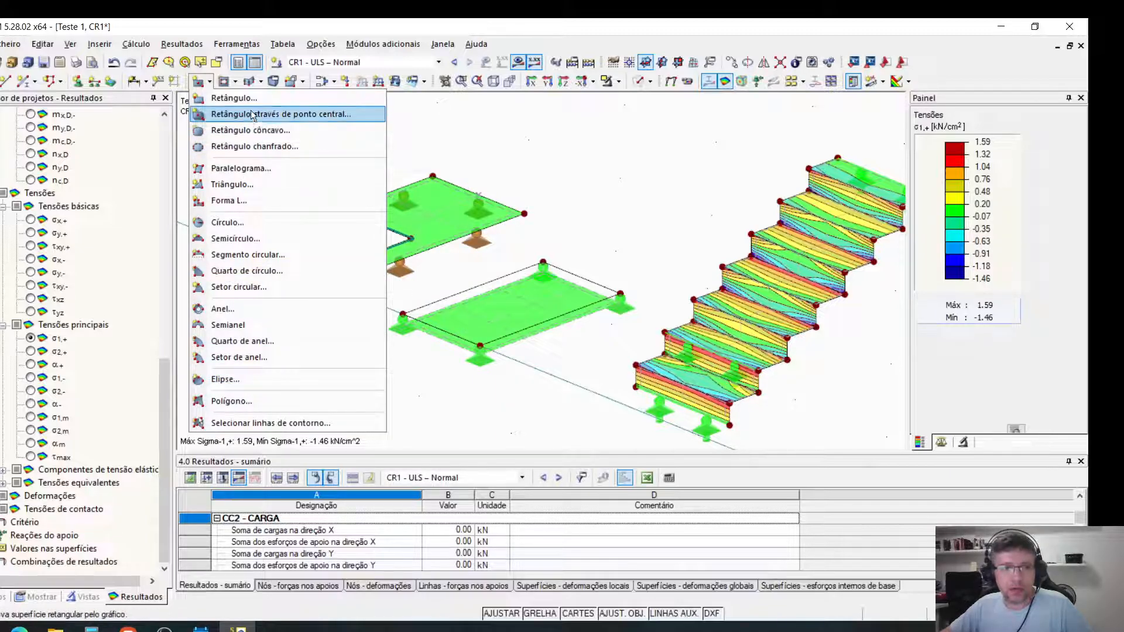
left_click(210, 84)
left_click(235, 82)
mouse_move(245, 79)
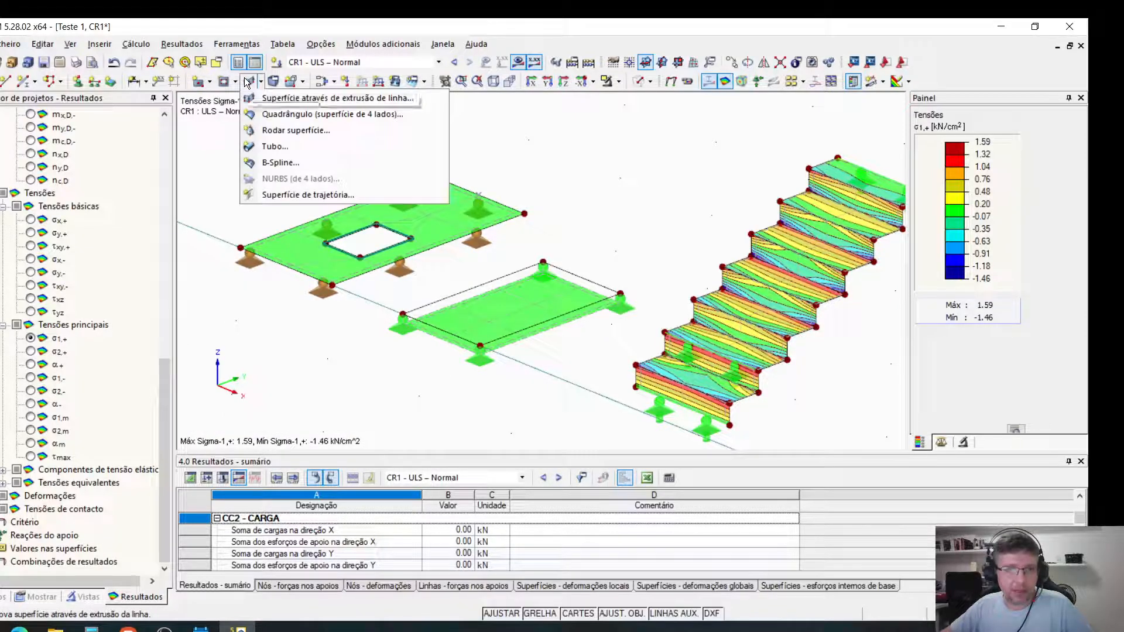
left_click(252, 85)
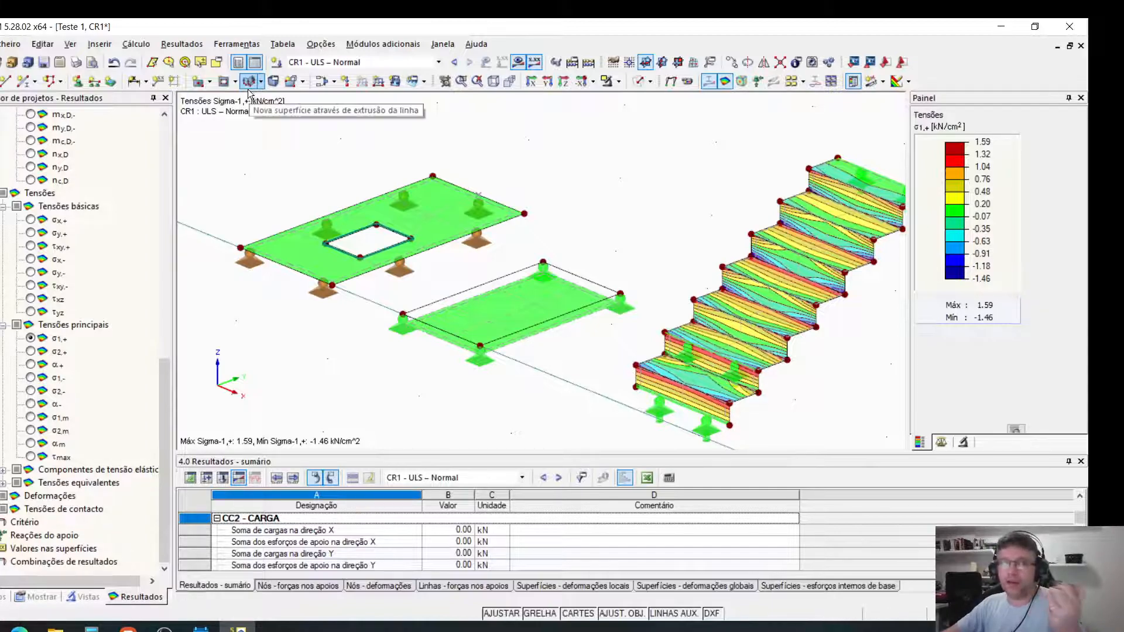
Create a line-extruded Betão C20/25 surface, 120 mm thick and 0.180 m high, along a 1 m line from X 10, Y 0 to X 10, Y 1.
left_click(248, 84)
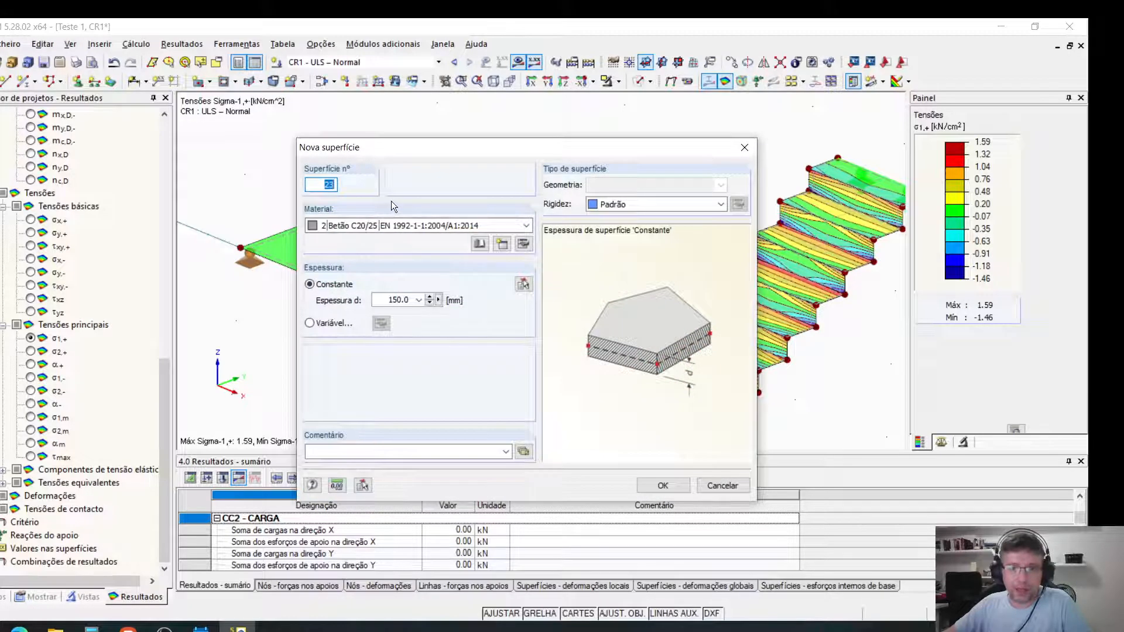
left_click_drag(378, 302, 405, 302)
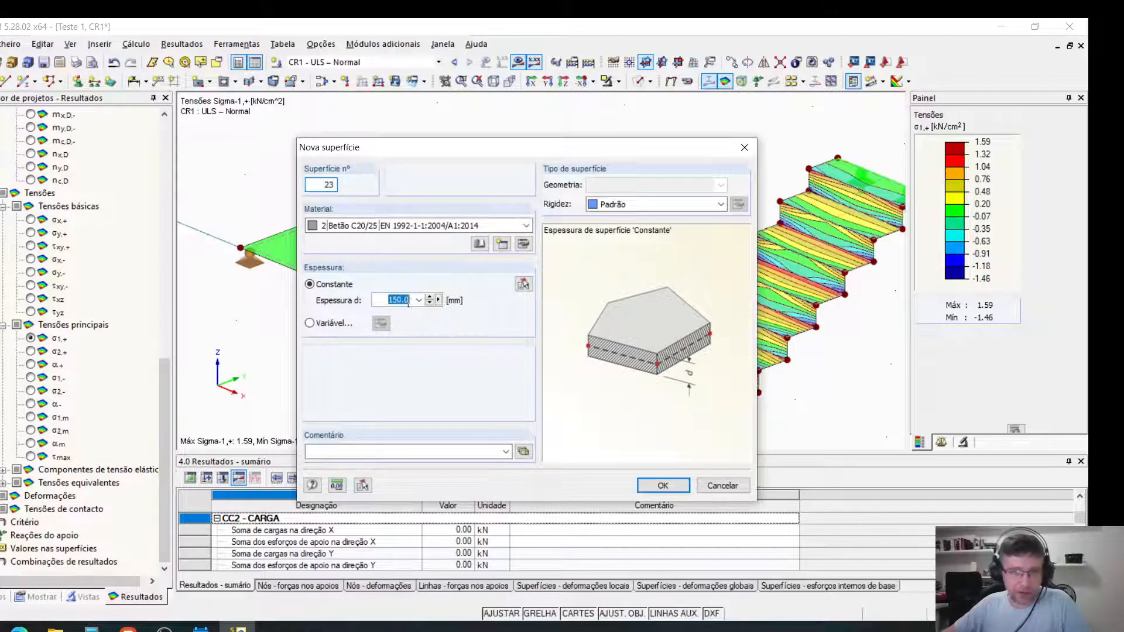
type("120")
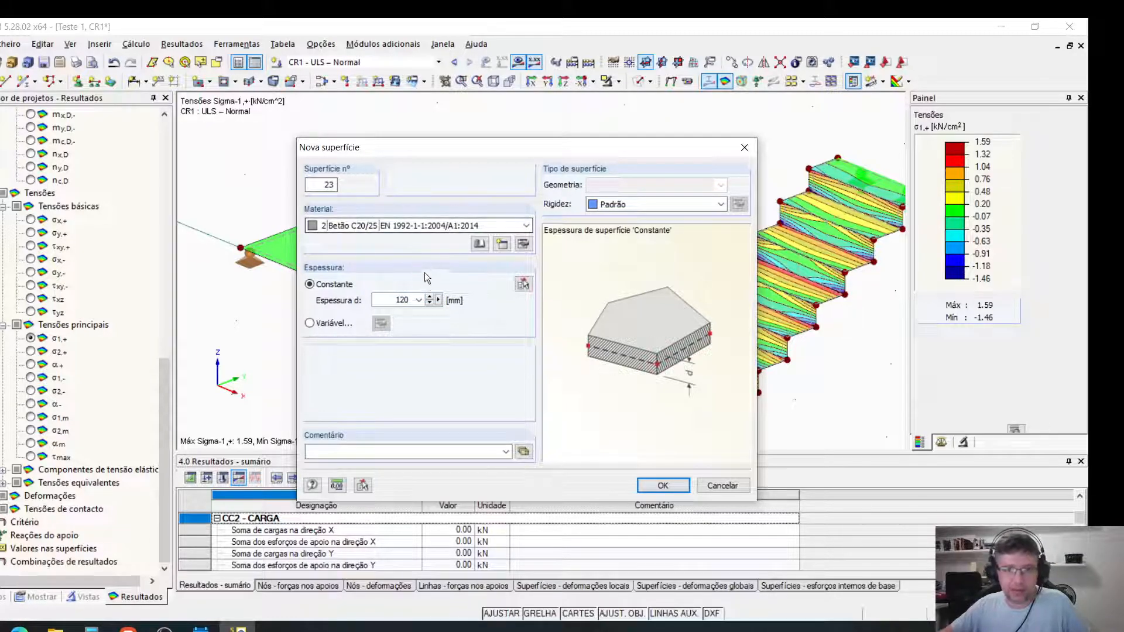
left_click(649, 483)
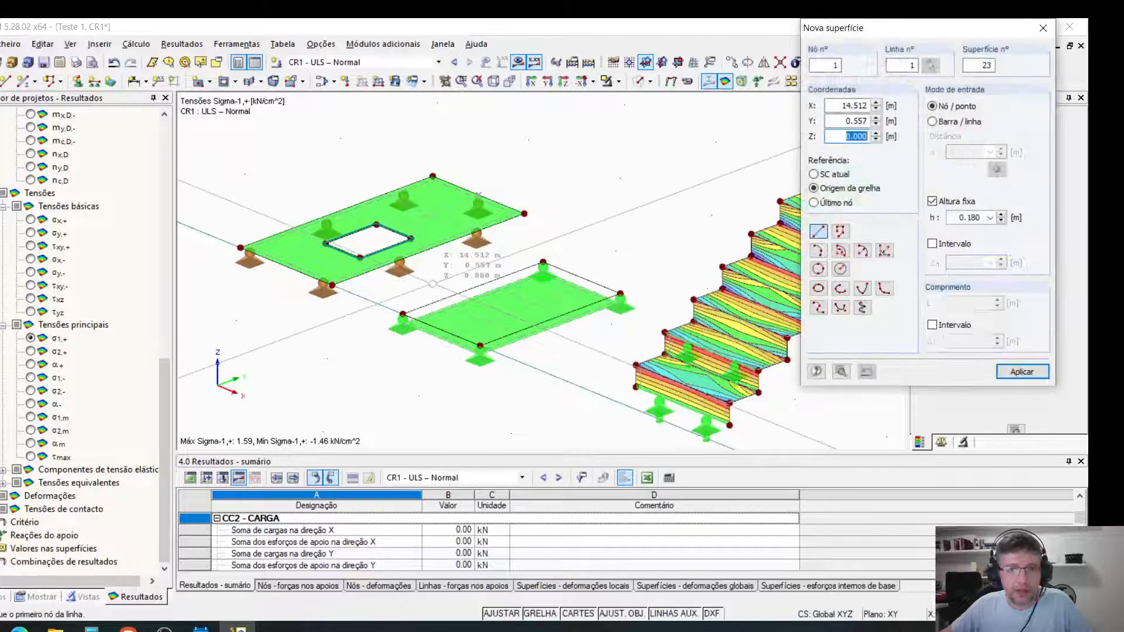
middle_click_drag(405, 287, 721, 446)
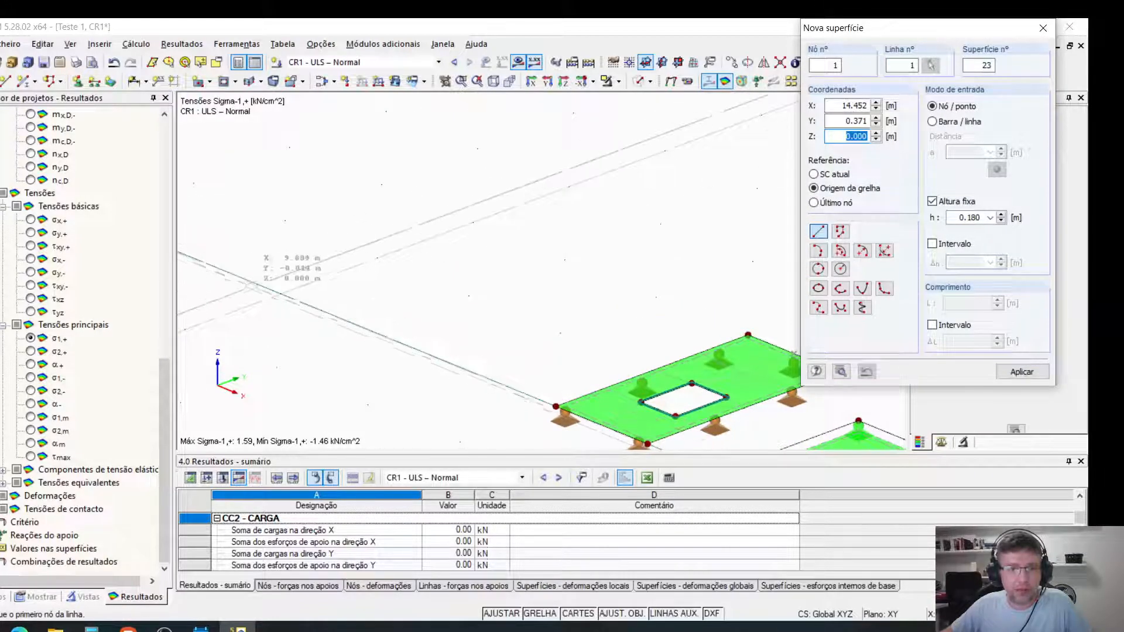
left_click(281, 293)
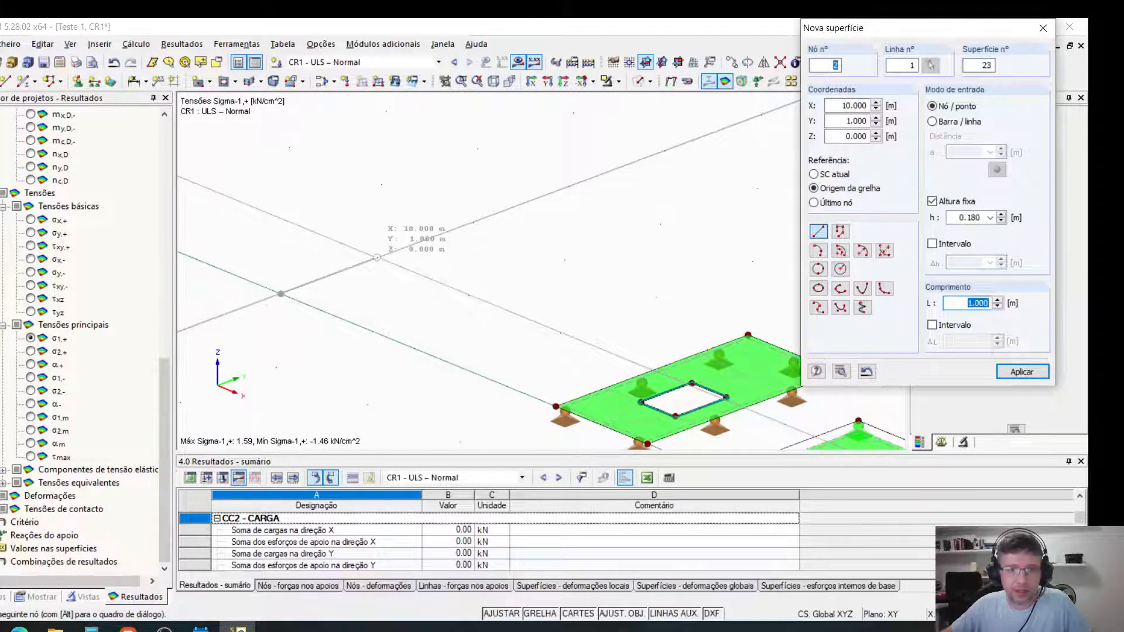
left_click(377, 257)
left_click(377, 236)
left_click(280, 273)
left_click(280, 293)
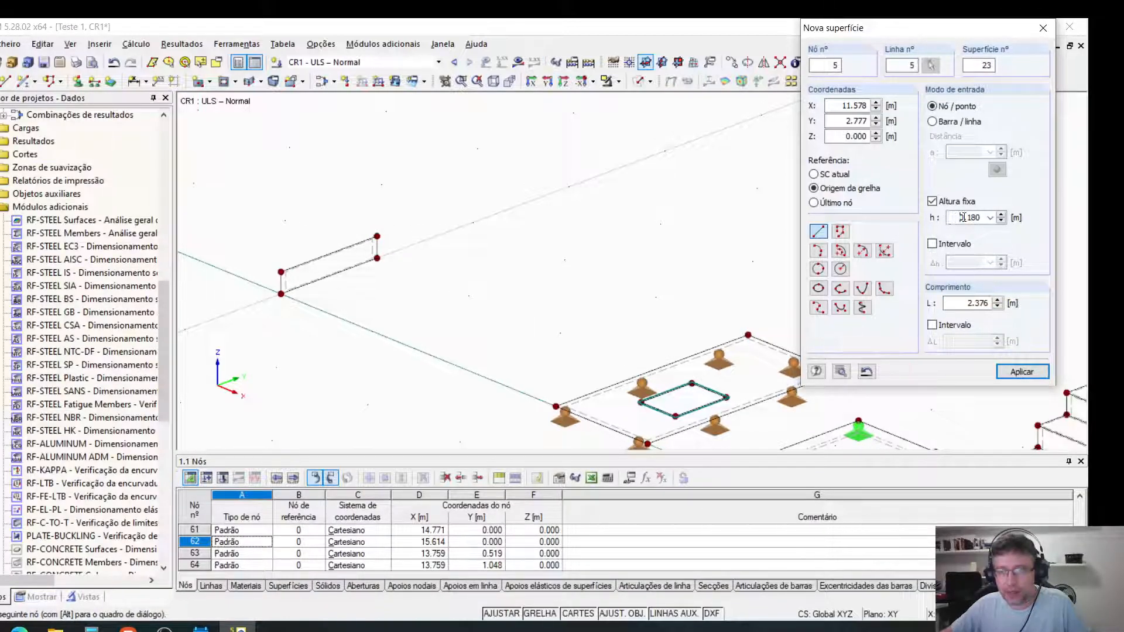
Set the extrusion height to 3 m and draw five connected walls in a zigzag line from the end of the low surface.
type("3")
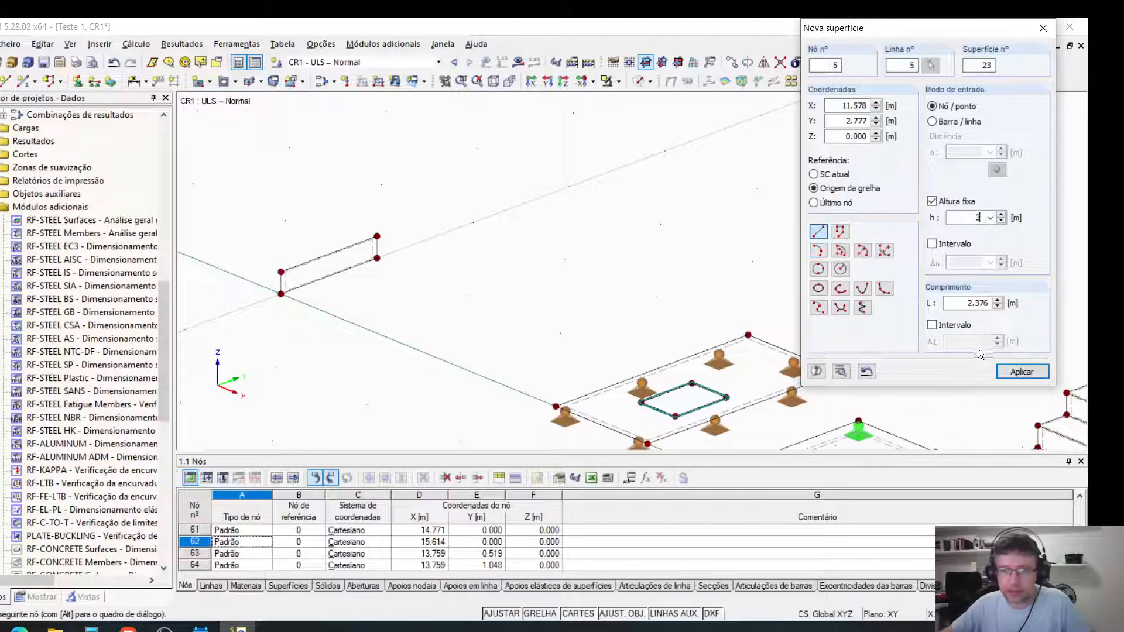
left_click(425, 244)
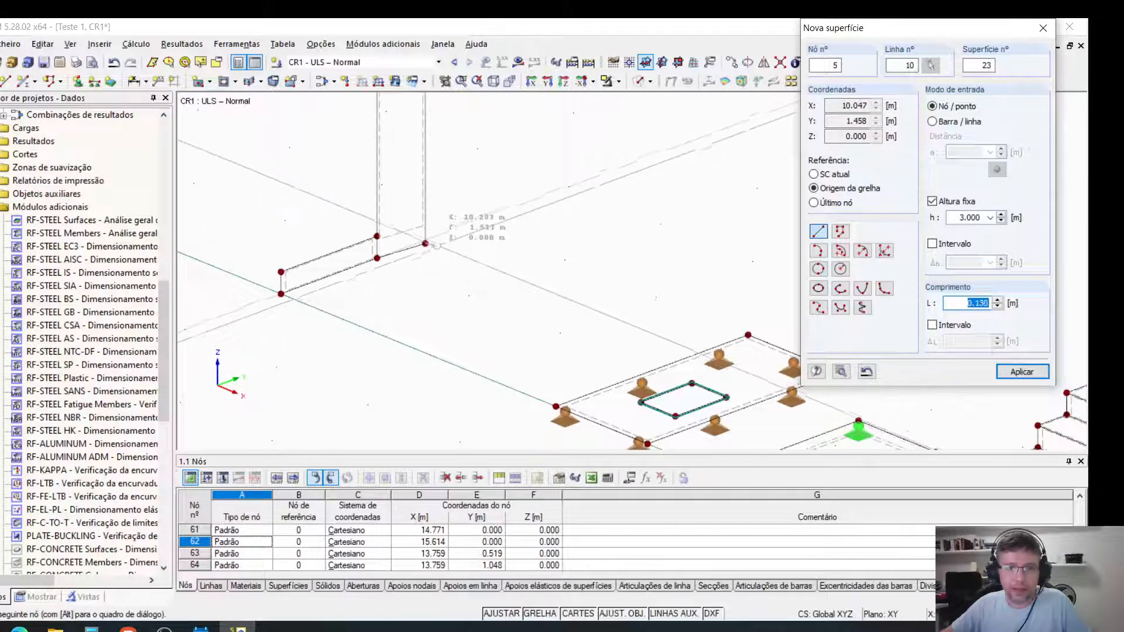
left_click(657, 285)
scroll(653, 272, "down", 5)
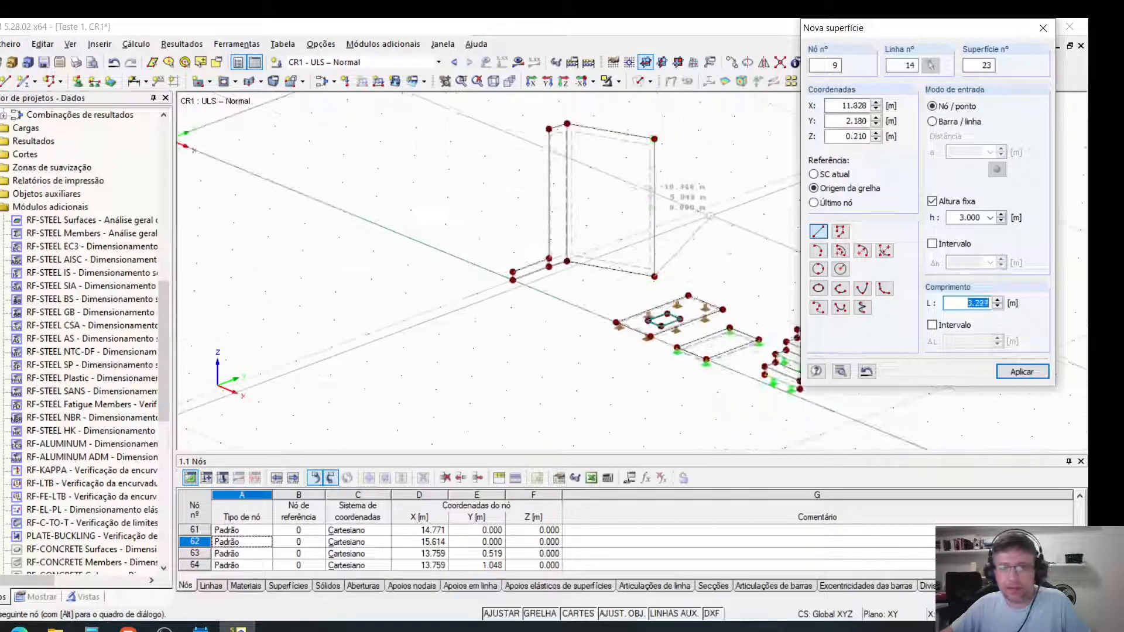
left_click(730, 214)
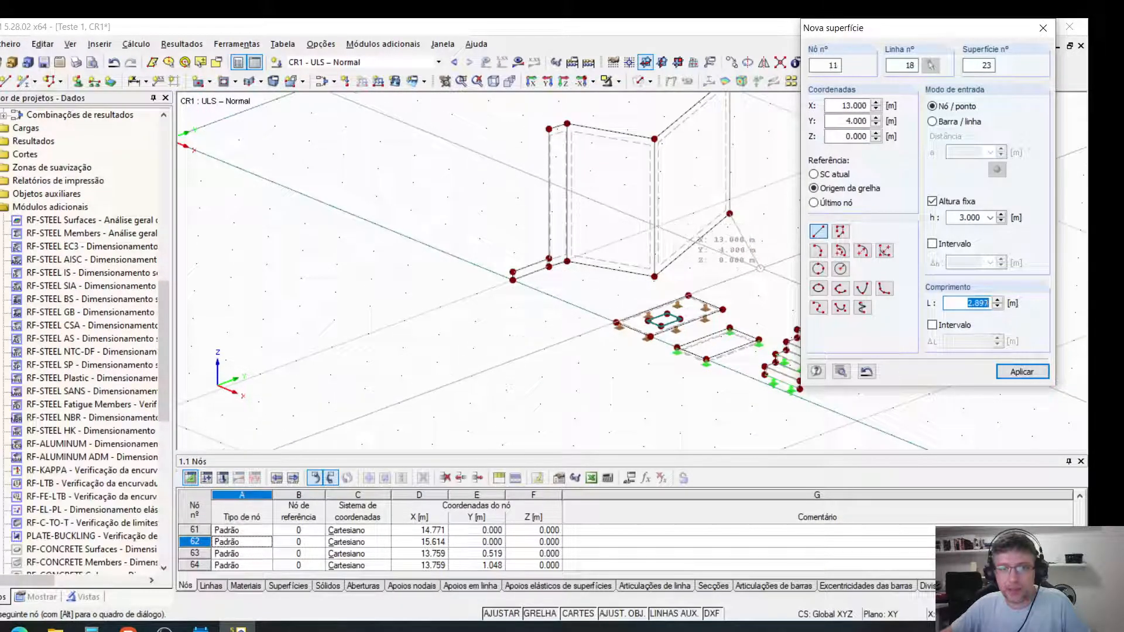
left_click(760, 268)
middle_click_drag(673, 259, 465, 303)
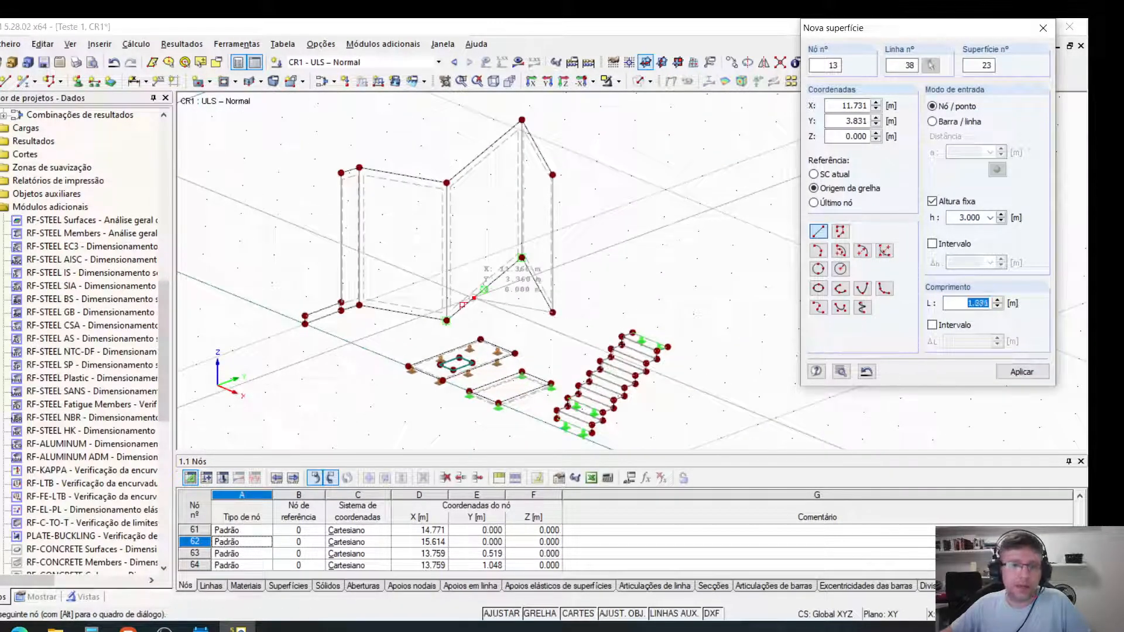
left_click(643, 300)
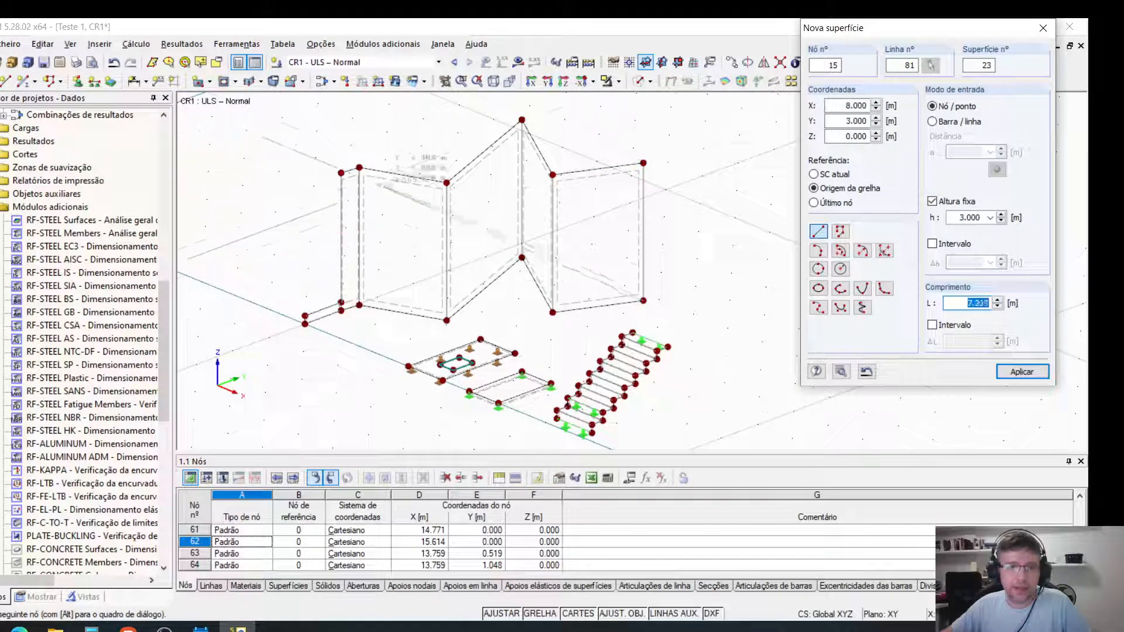
Assign fixed (Encastrado) line supports to the base lines of the zigzag walls and the low extruded surface.
left_click(94, 81)
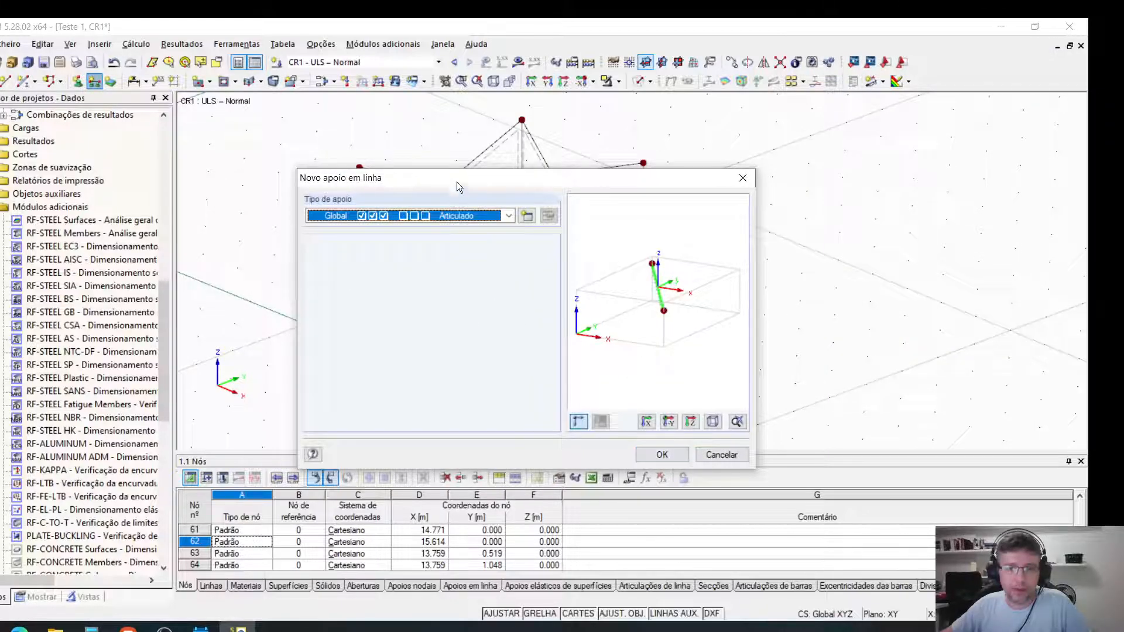
left_click(458, 215)
left_click(436, 240)
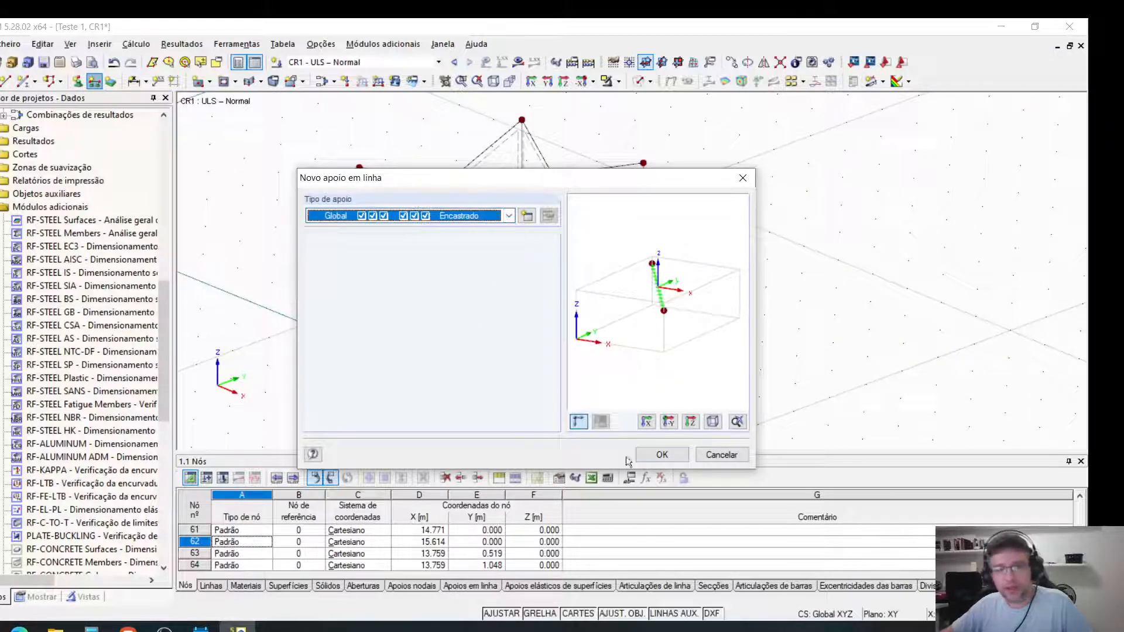
left_click(660, 459)
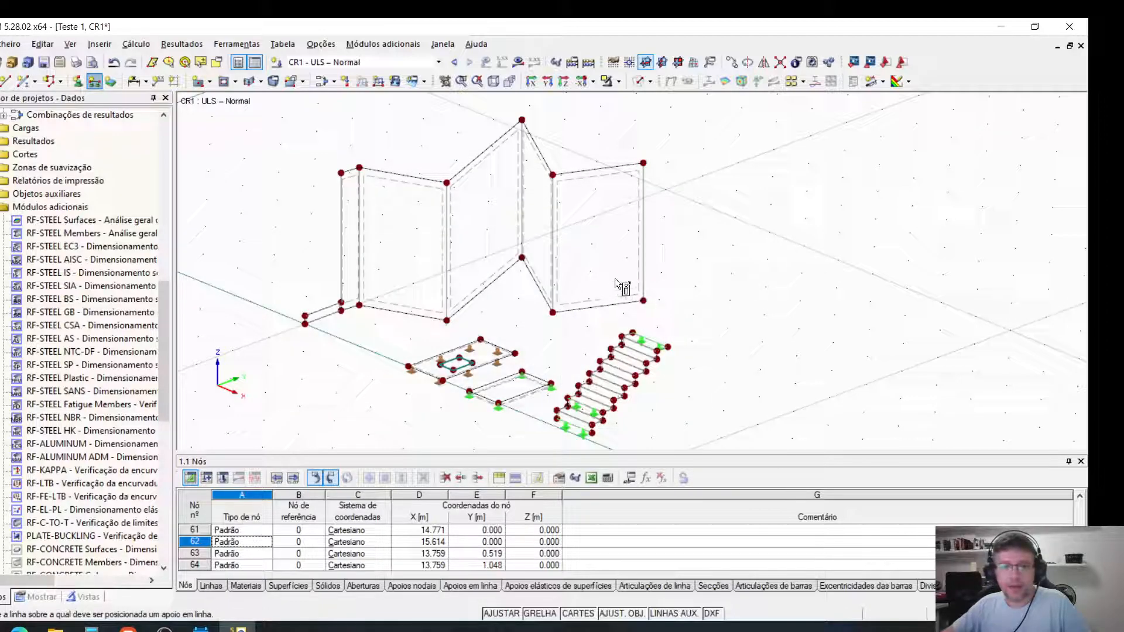
left_click(595, 302)
left_click(533, 287)
left_click(478, 293)
left_click(404, 312)
scroll(348, 313, "up", 5)
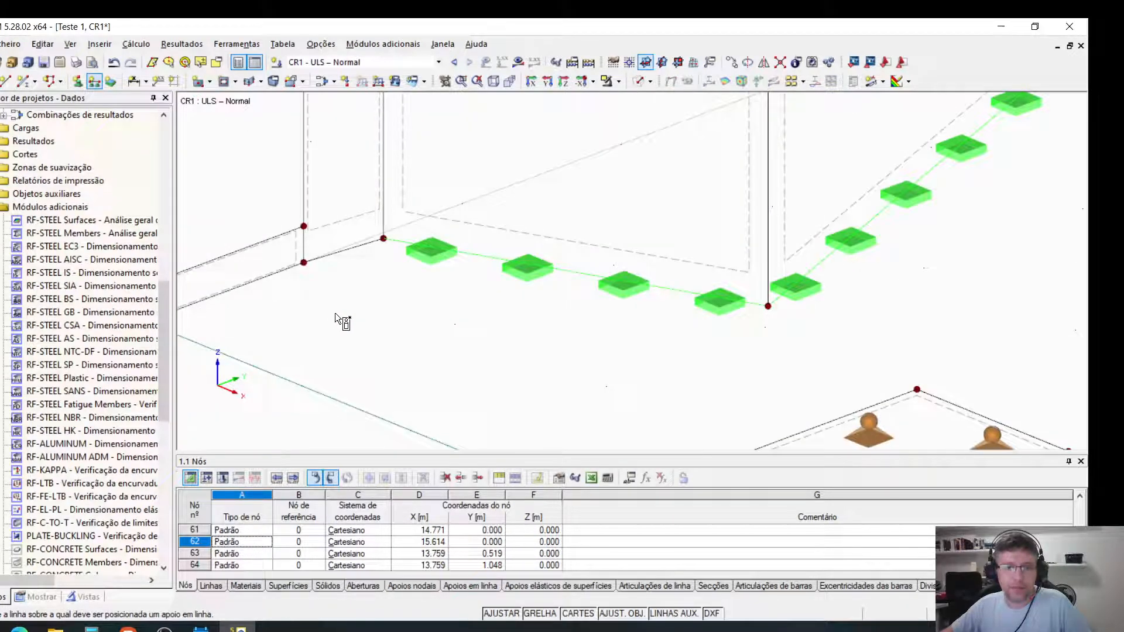
left_click(340, 254)
scroll(303, 288, "down", 5)
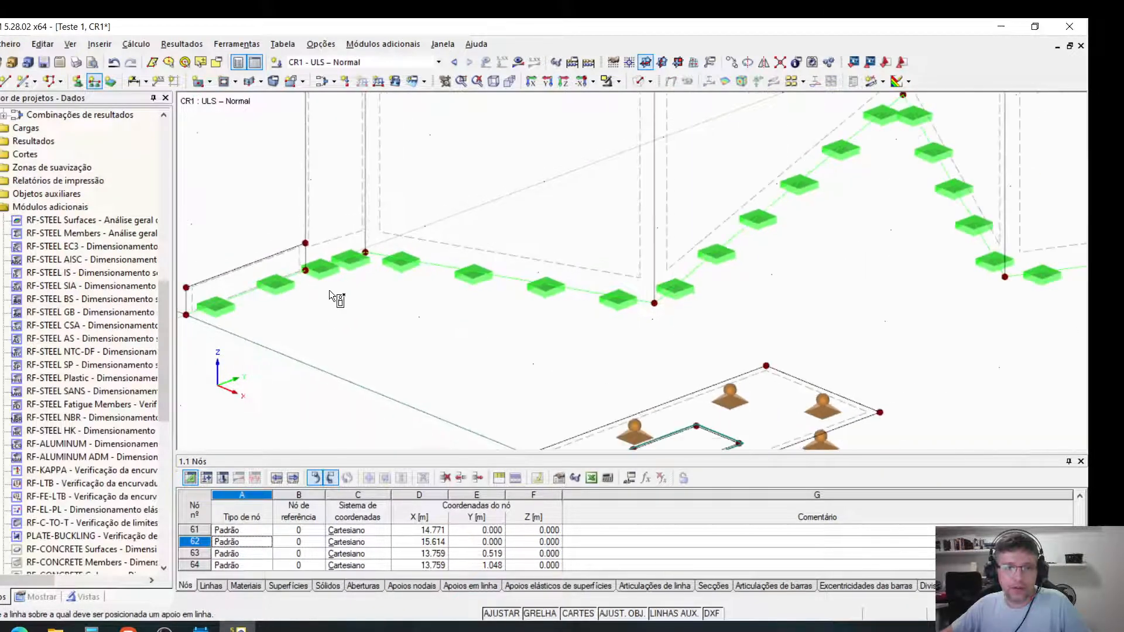
scroll(451, 253, "up", 3)
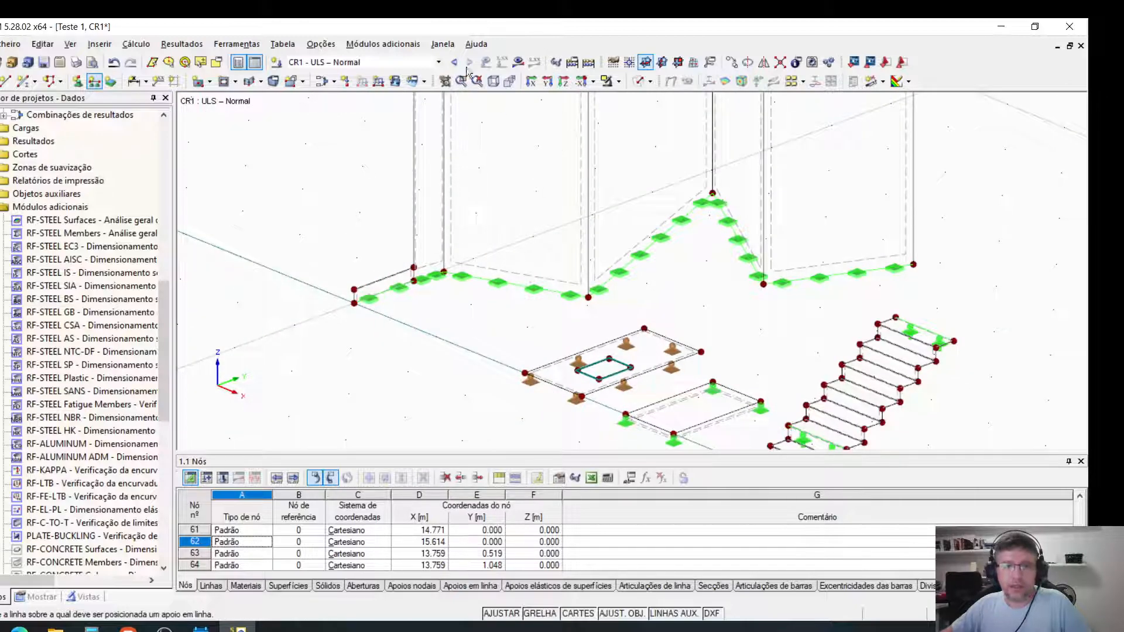
Calculate result combination CR1 - ULS – Normal and show the principal stress σ2,+ on the walls, slabs and staircase.
left_click(518, 62)
left_click(500, 349)
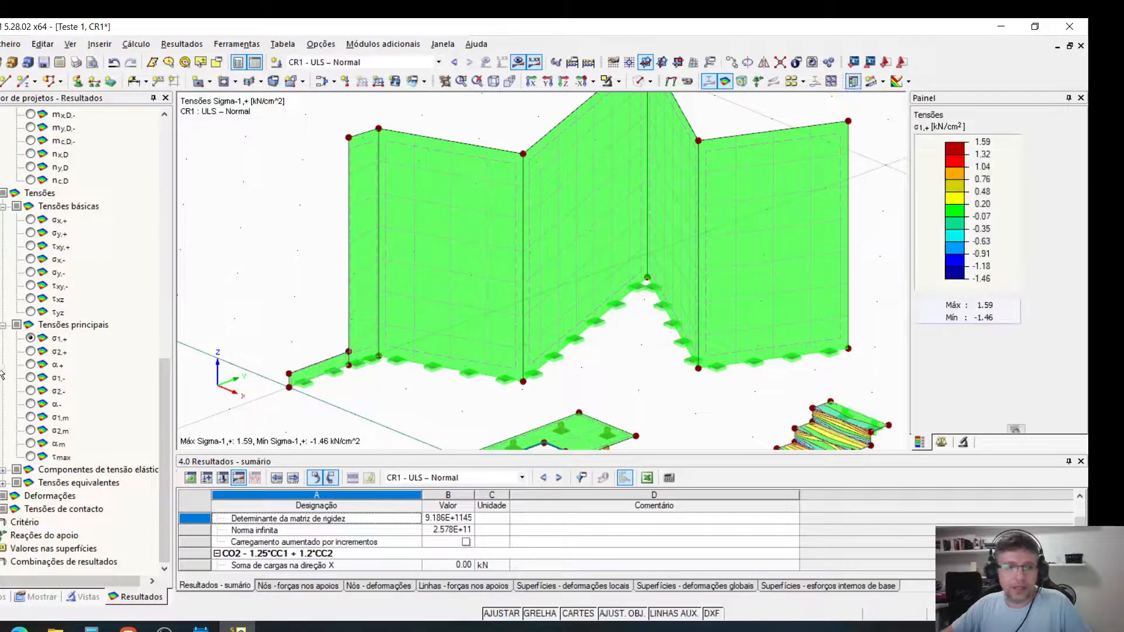
left_click(30, 352)
scroll(549, 318, "down", 5)
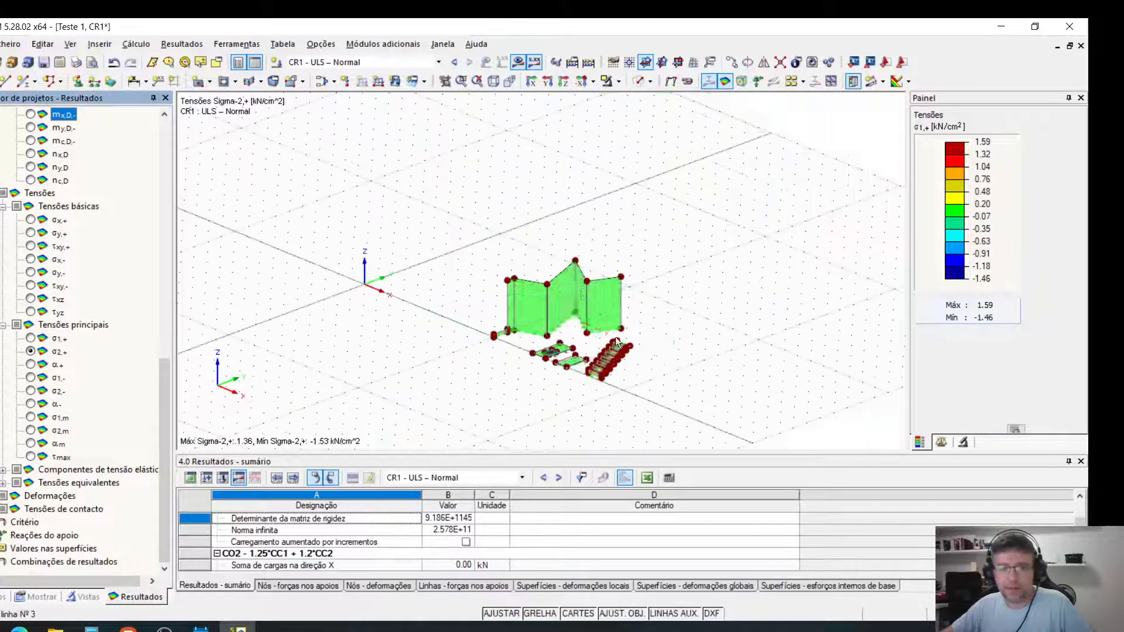
scroll(589, 345, "up", 4)
scroll(585, 345, "up", 2)
middle_click_drag(581, 346, 579, 370)
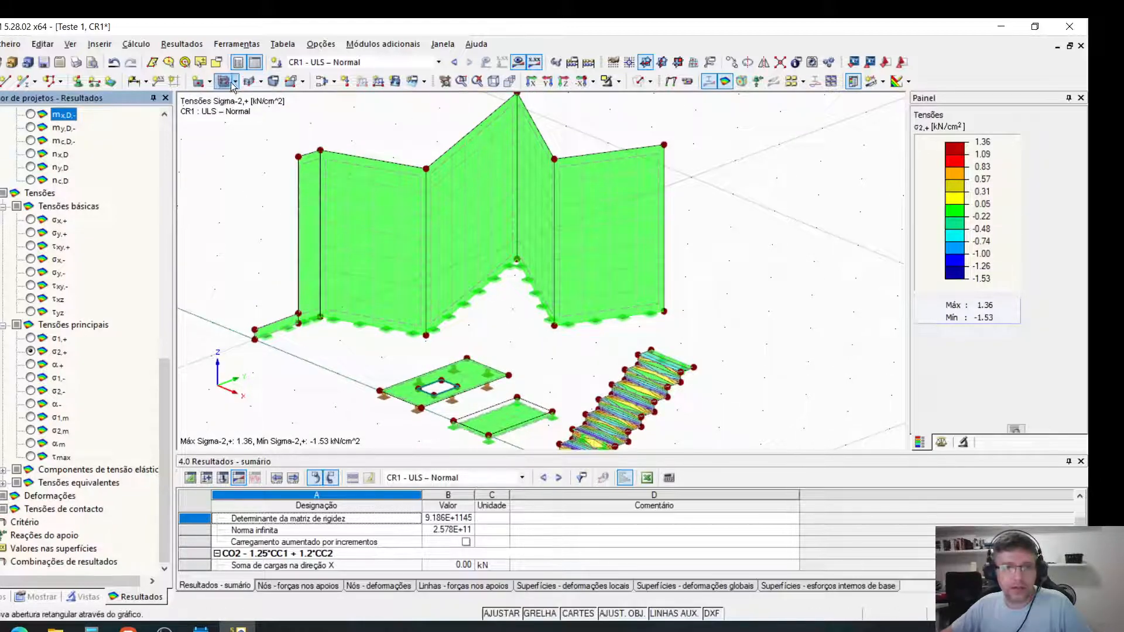
left_click(260, 79)
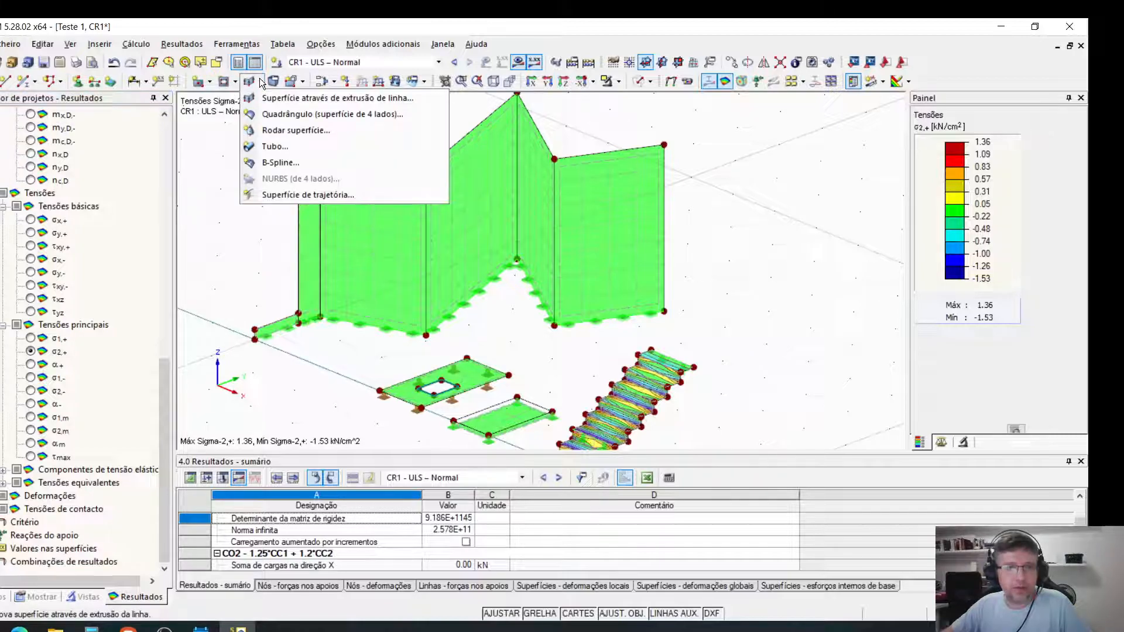
left_click(260, 78)
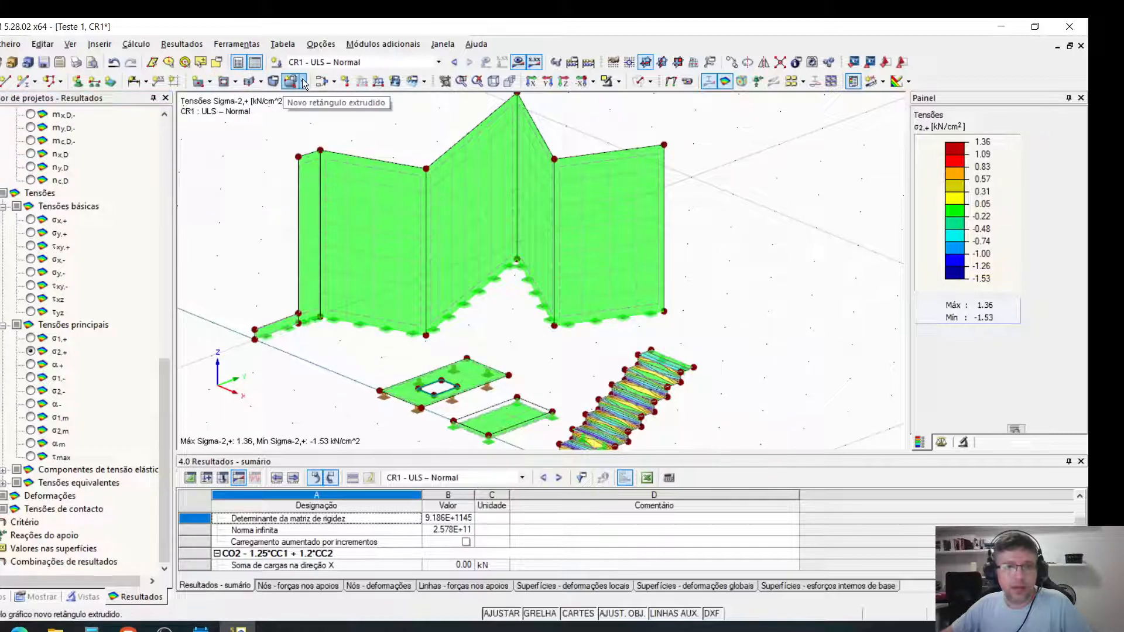
scroll(633, 272, "down", 2)
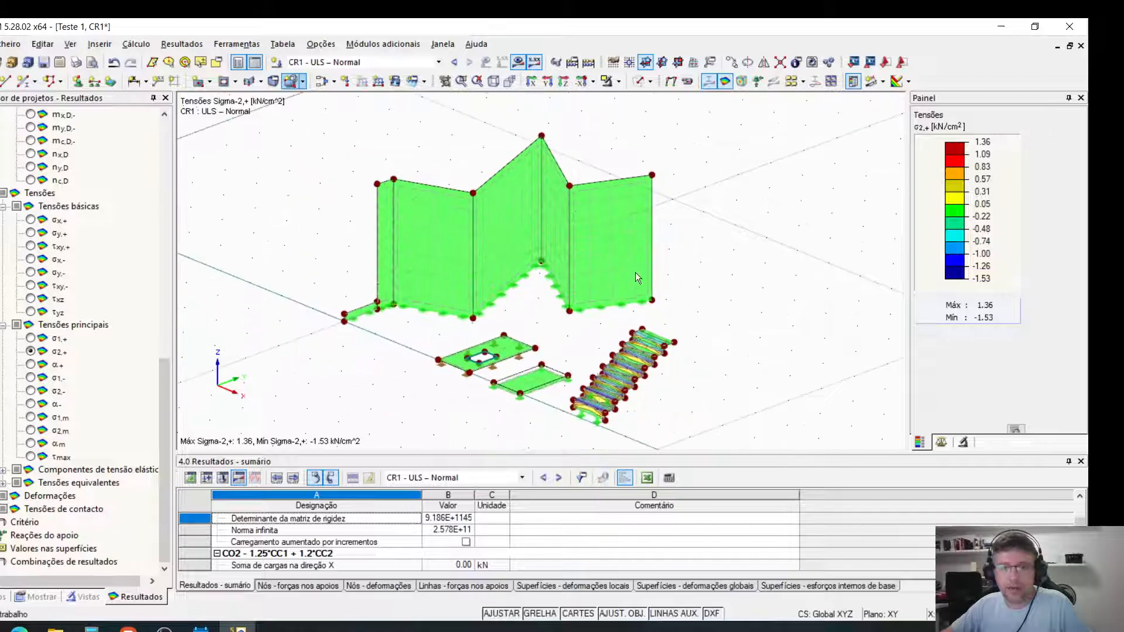
Open the line support near the lower end of the staircase for editing, accepting the deletion of all results.
scroll(550, 389, "up", 5)
scroll(751, 408, "up", 6)
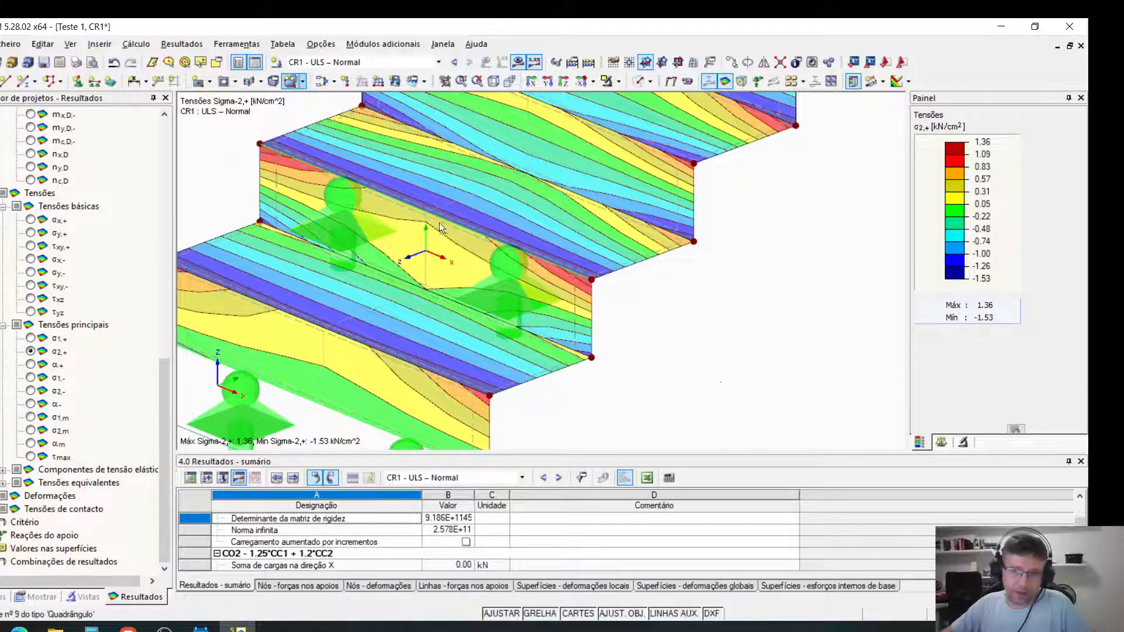
middle_click_drag(440, 223, 577, 311)
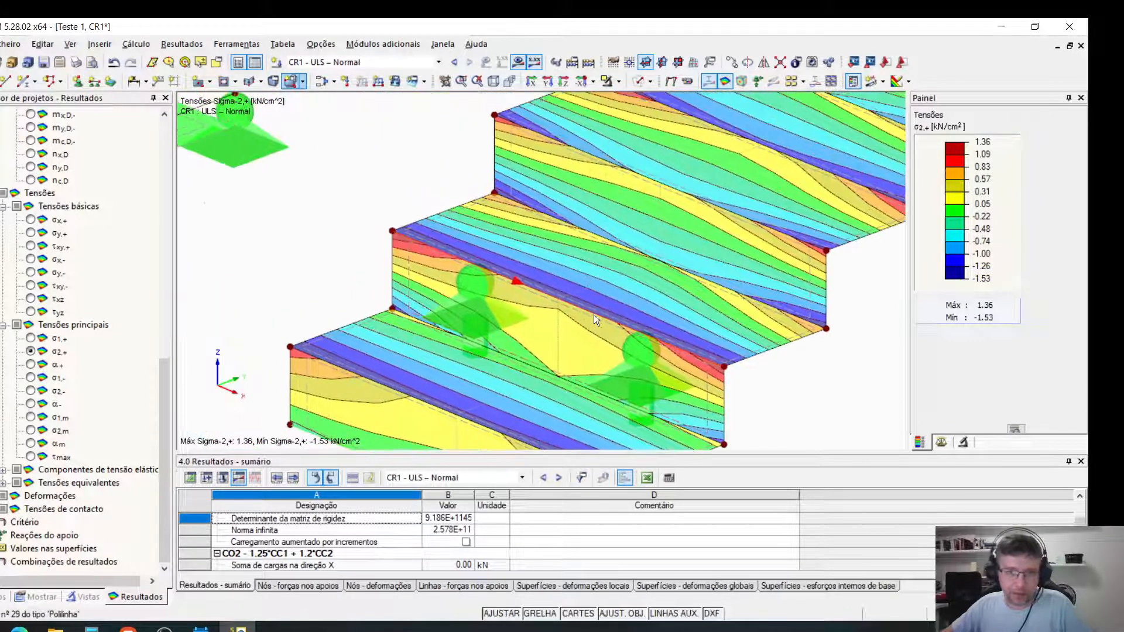
double_click(625, 350)
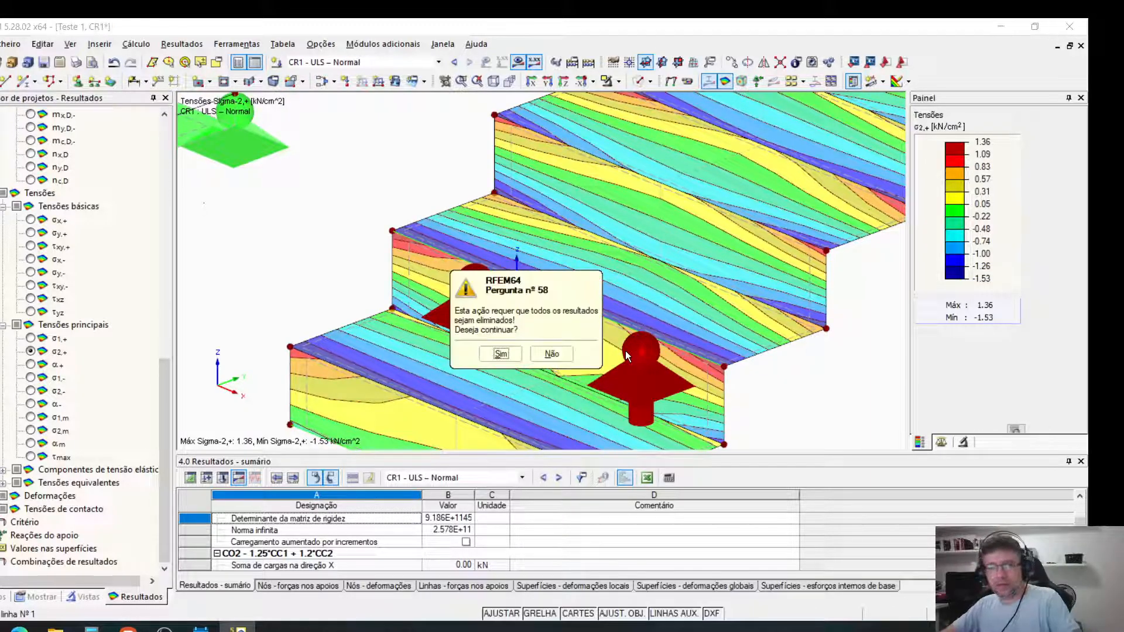
left_click(496, 354)
scroll(365, 248, "down", 3)
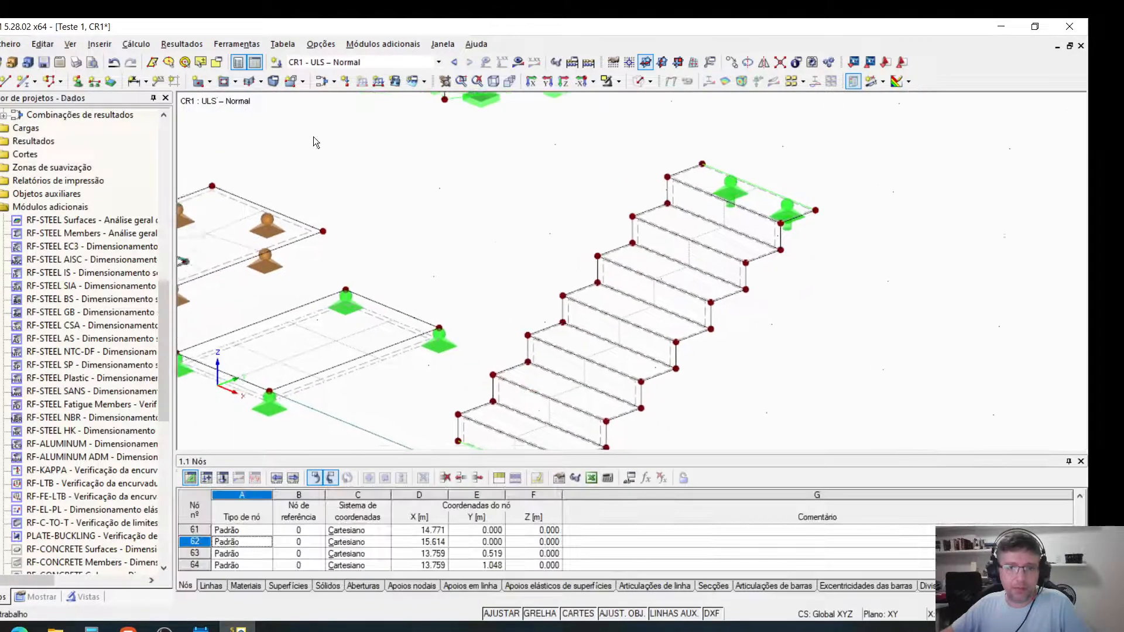
Open the recent model Centro de eventos Iporanga and examine its curved roof structure from several angles.
left_click(11, 43)
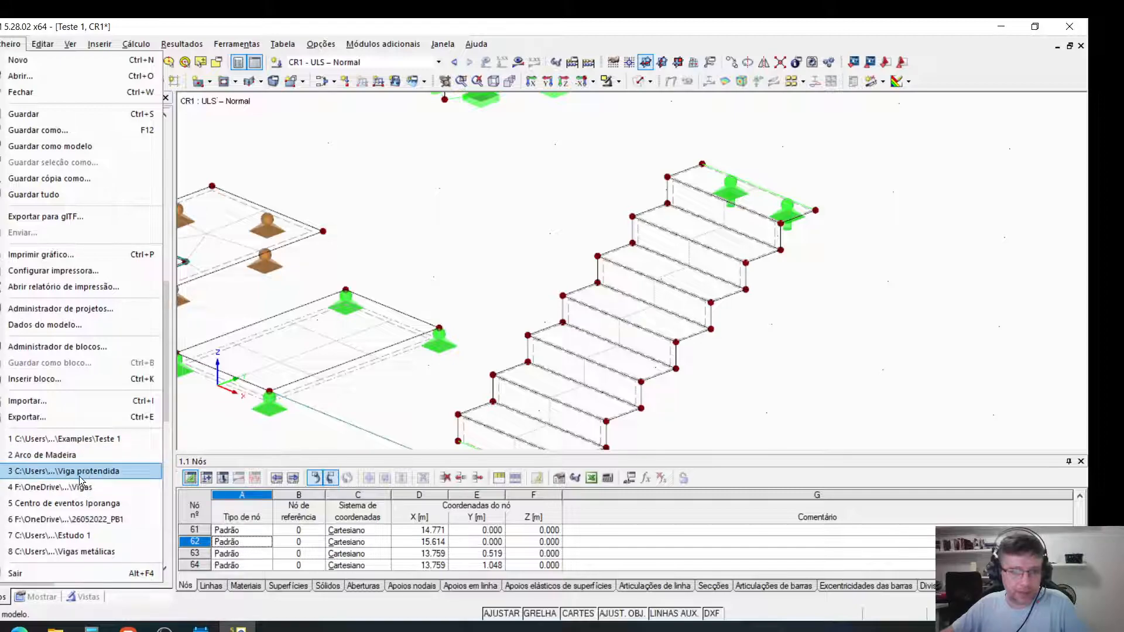
left_click(122, 503)
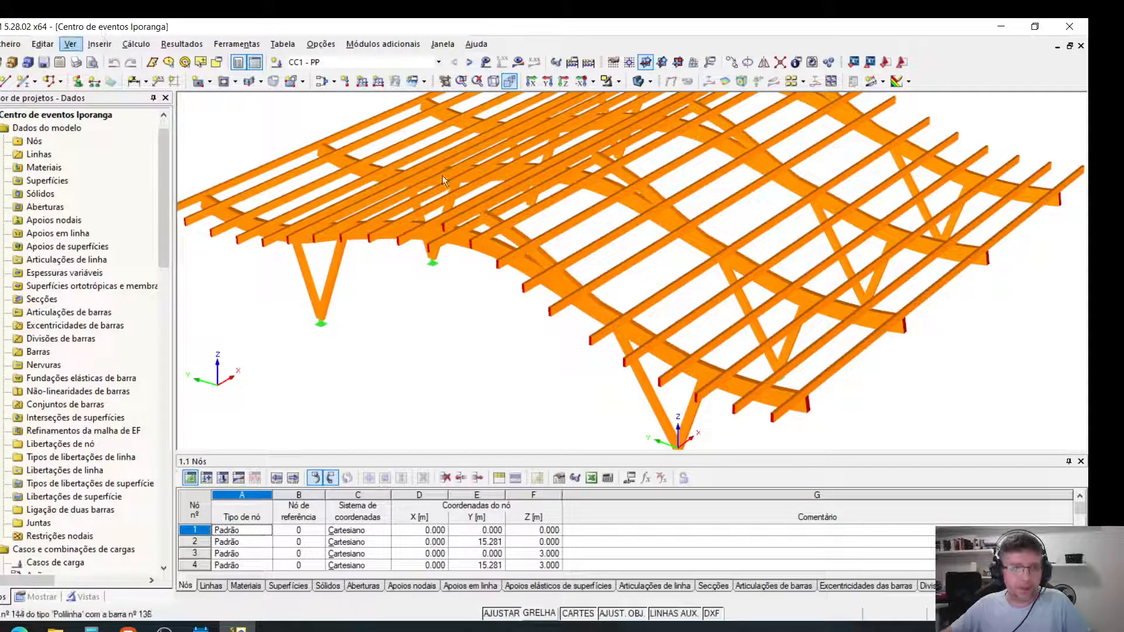
scroll(700, 409, "up", 1)
scroll(630, 395, "down", 1)
middle_click_drag(544, 366, 701, 279, "ctrl")
scroll(700, 279, "down", 3)
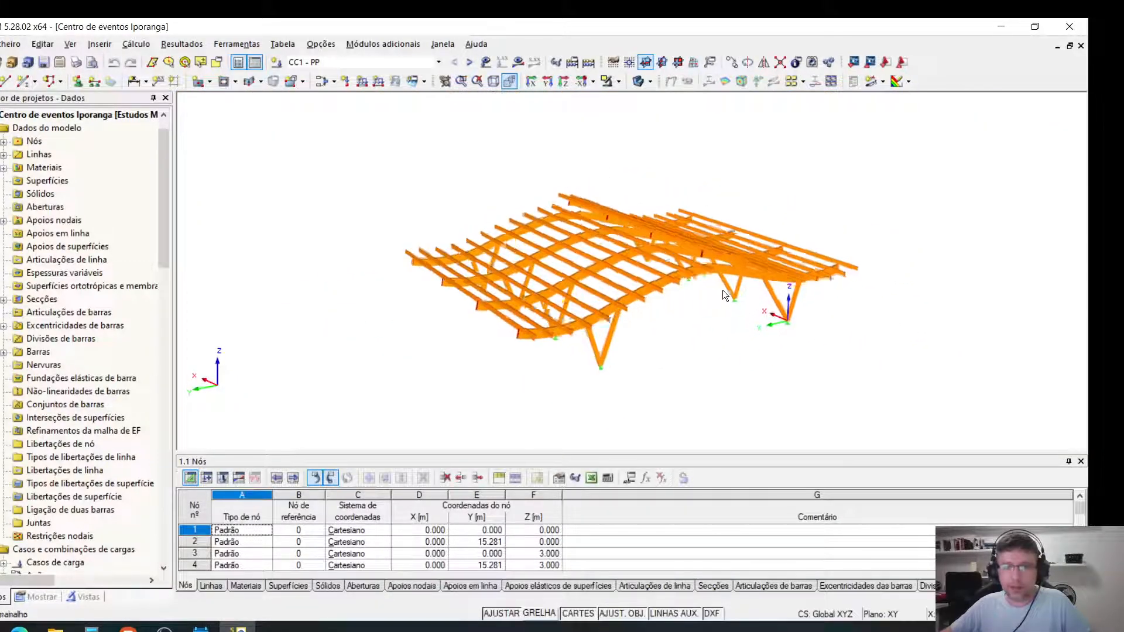
scroll(719, 290, "up", 1)
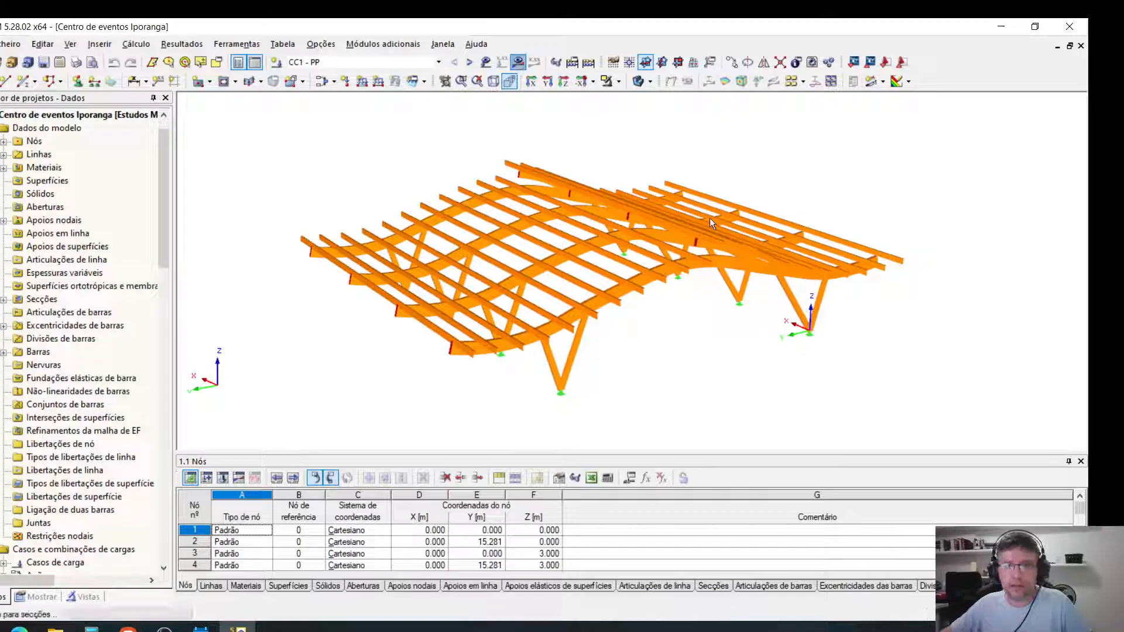